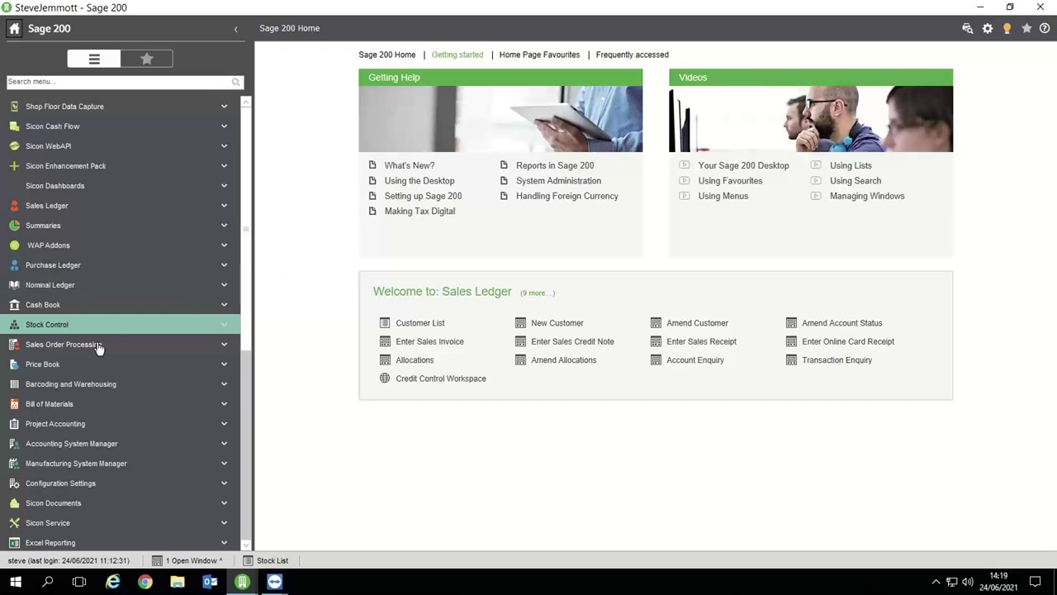
# Step: Open the Espresso Machine item's details from the Stock List and review its locations and bins for WAREHOUSE and SHOWROOM
pyautogui.click(61, 324)
pyautogui.click(58, 310)
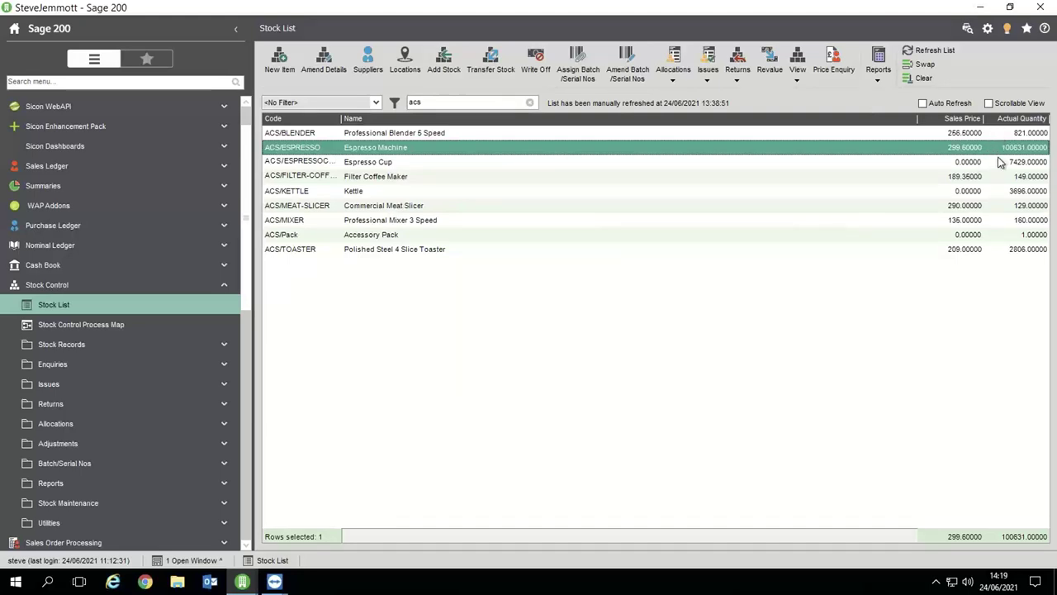
pyautogui.click(333, 70)
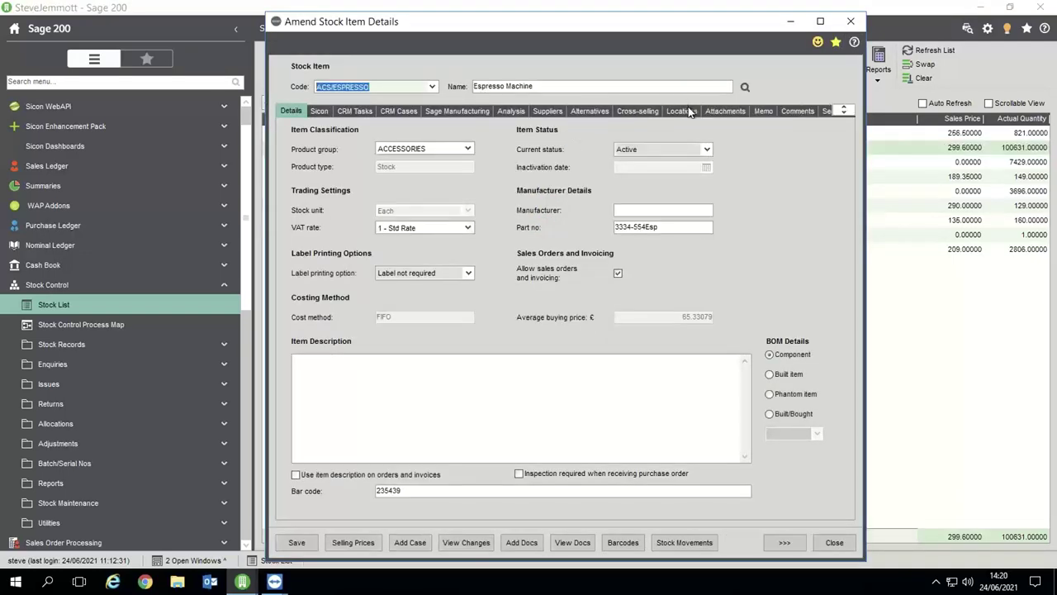
pyautogui.click(682, 110)
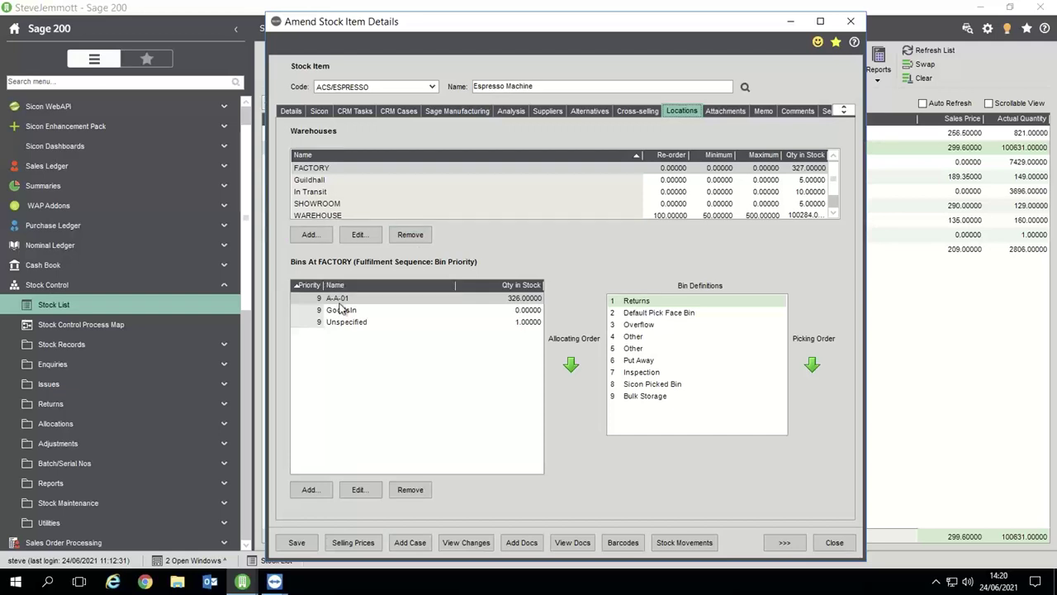
pyautogui.click(329, 215)
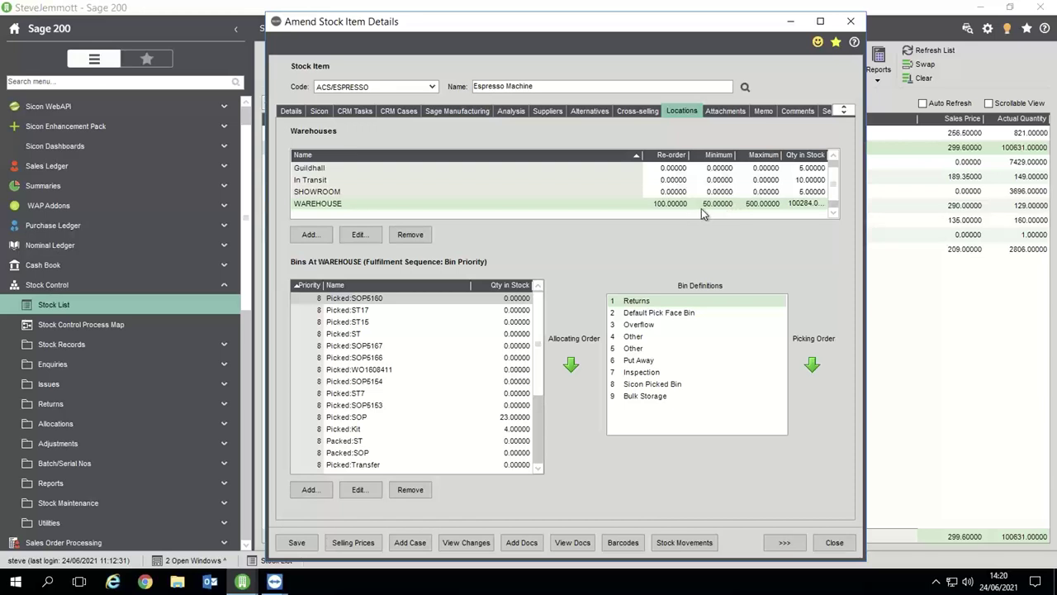
pyautogui.click(707, 192)
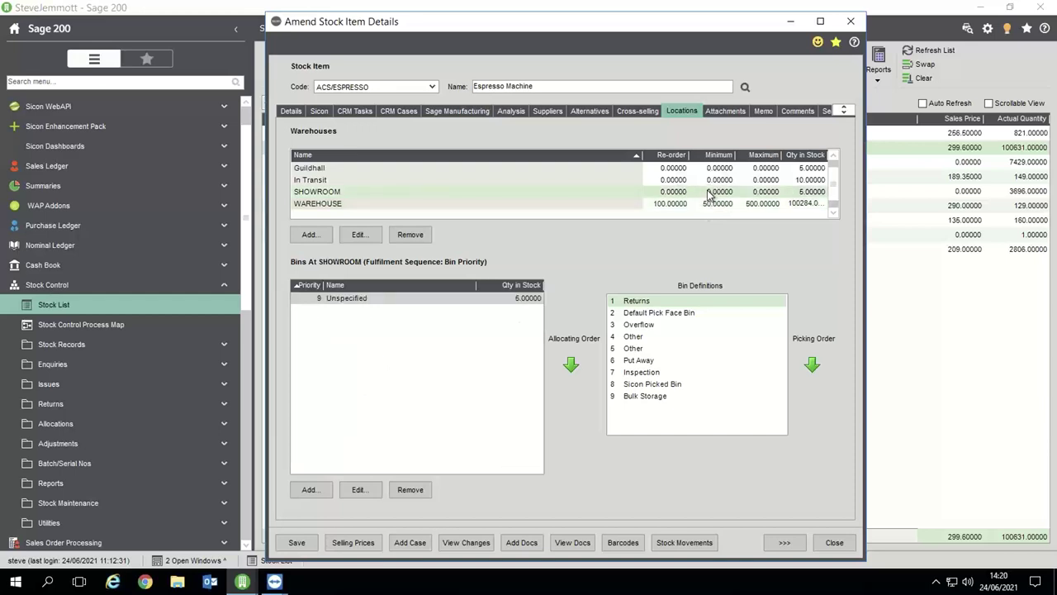
# Step: Review the Espresso Machine's suppliers and the supply details for Kopane Manufacturing, leaving them unchanged
pyautogui.click(548, 111)
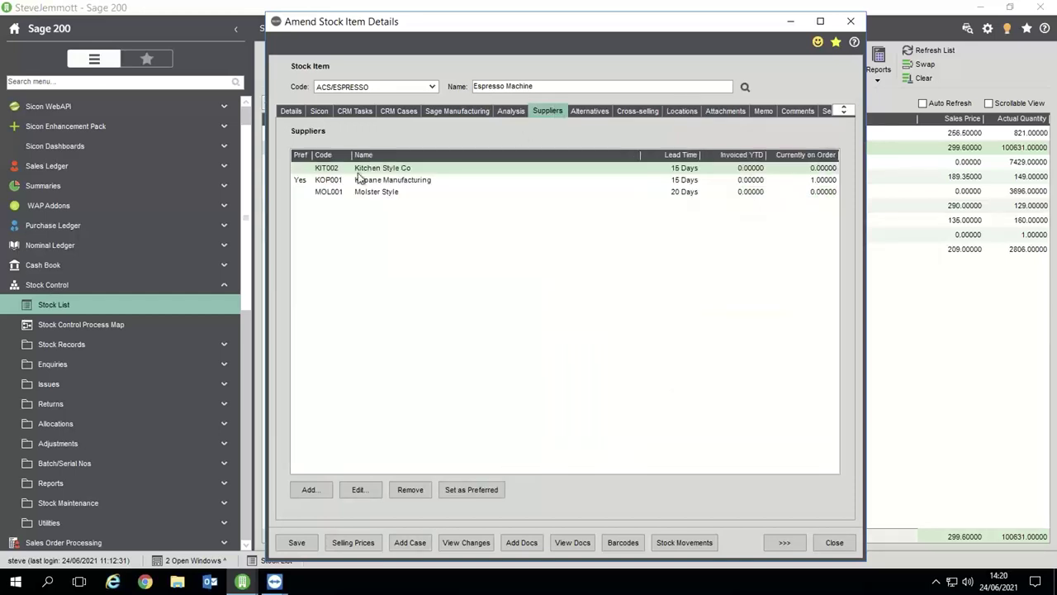
pyautogui.click(433, 192)
pyautogui.click(400, 179)
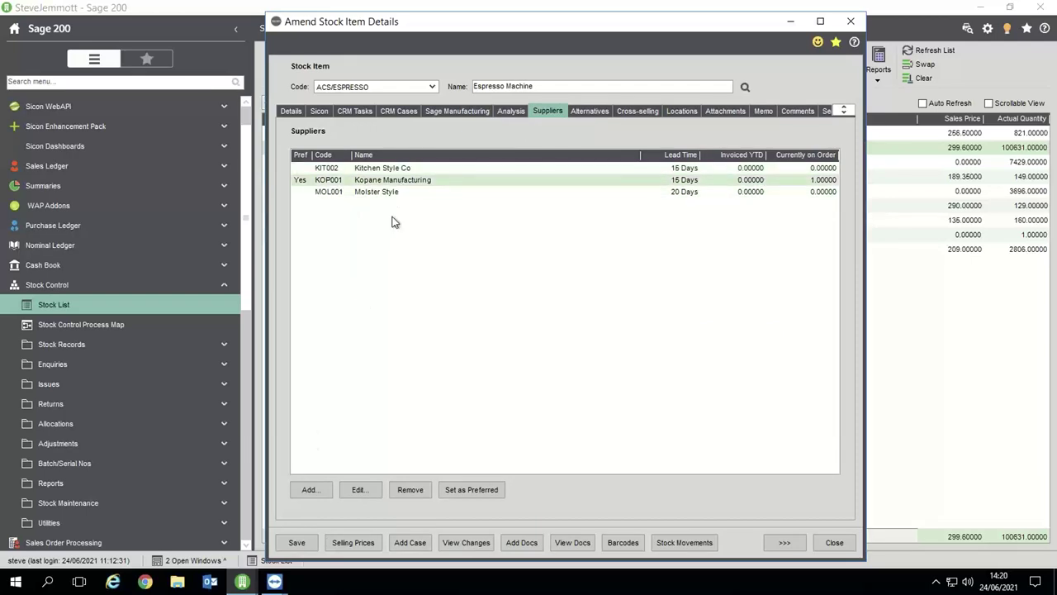
pyautogui.click(358, 489)
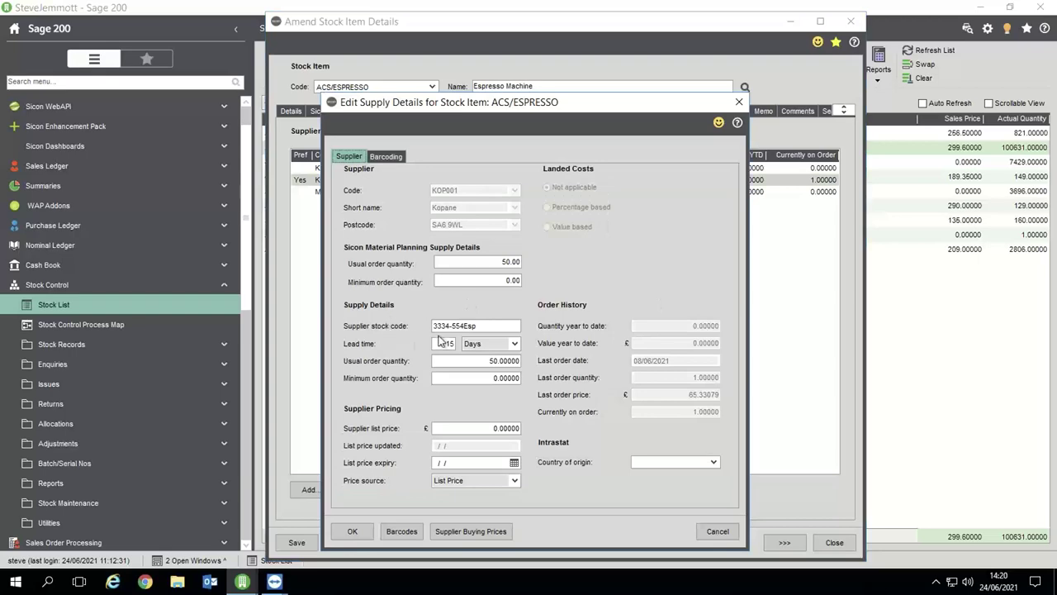
pyautogui.moveTo(478, 105); pyautogui.dragTo(463, 205)
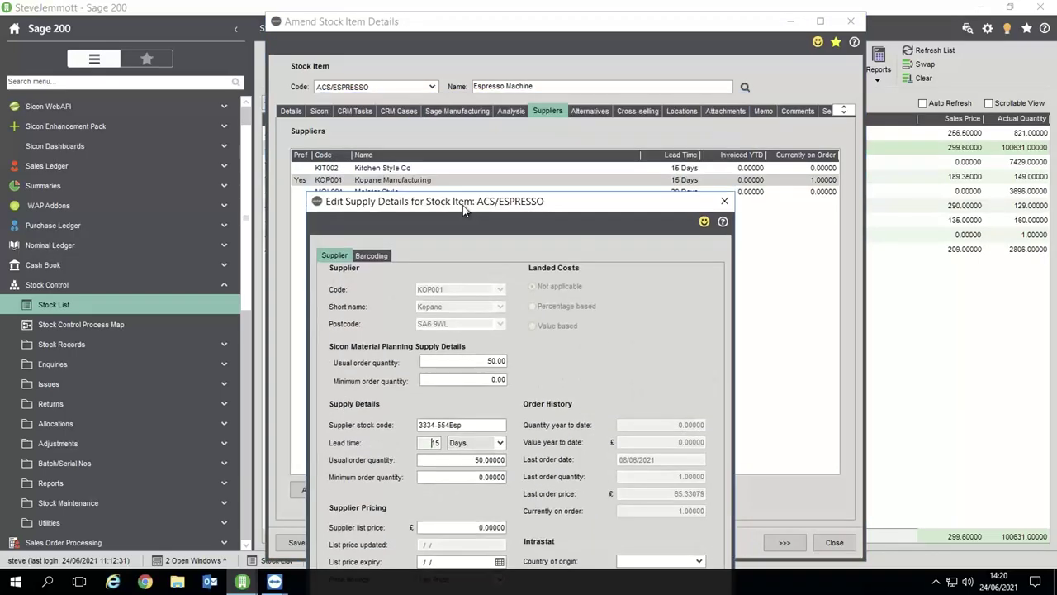
pyautogui.moveTo(529, 210); pyautogui.dragTo(527, 223)
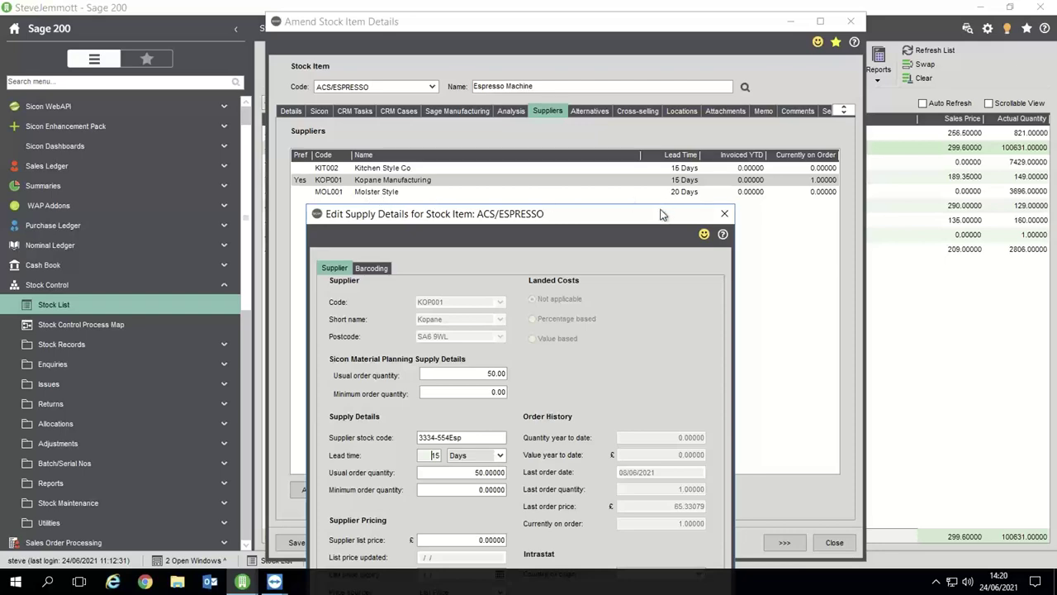
pyautogui.moveTo(661, 214); pyautogui.dragTo(669, 97)
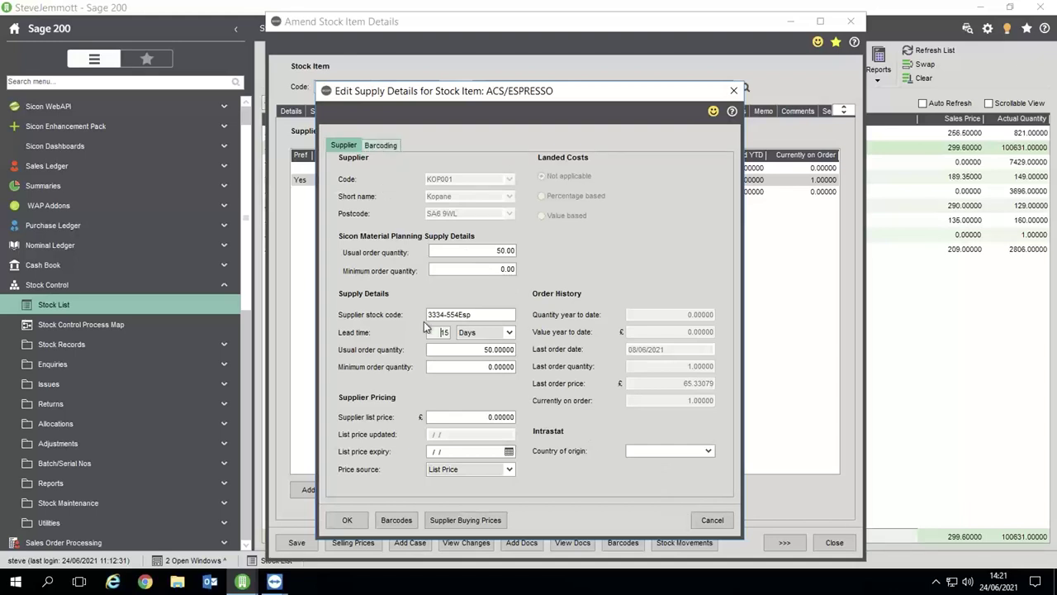
pyautogui.click(713, 522)
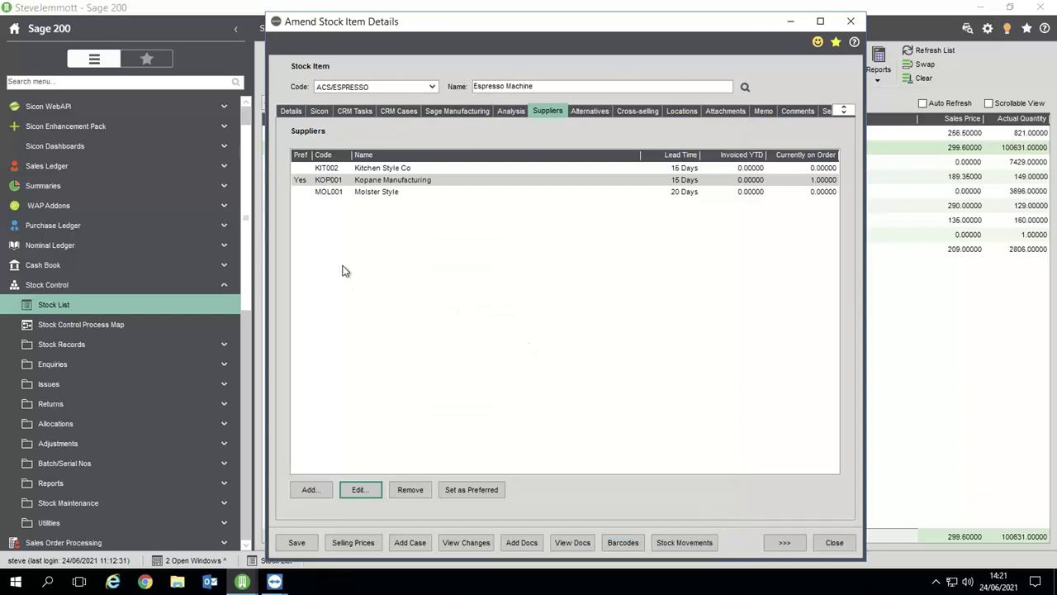
# Step: Inspect the Espresso Machine's Sicon WOP and MRP settings, including the purchase order grouping options, and close the stock item
pyautogui.click(320, 113)
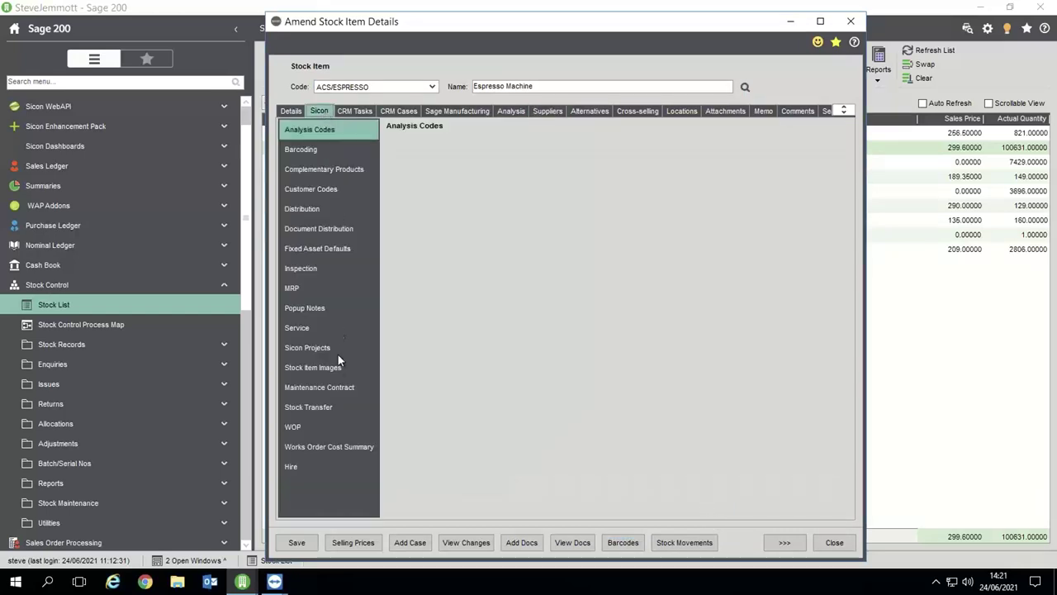
pyautogui.click(317, 426)
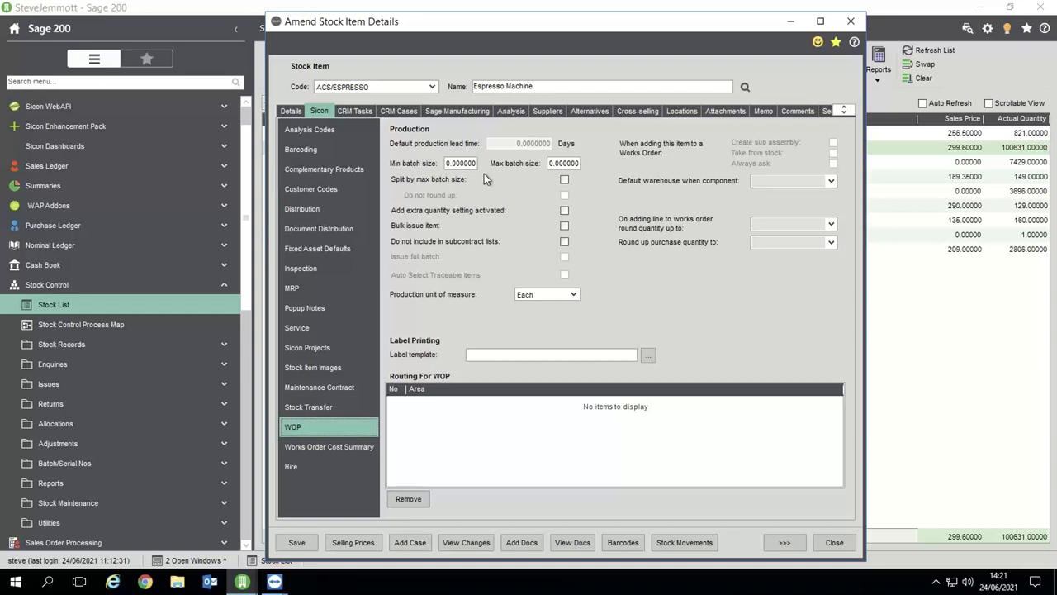
pyautogui.click(322, 290)
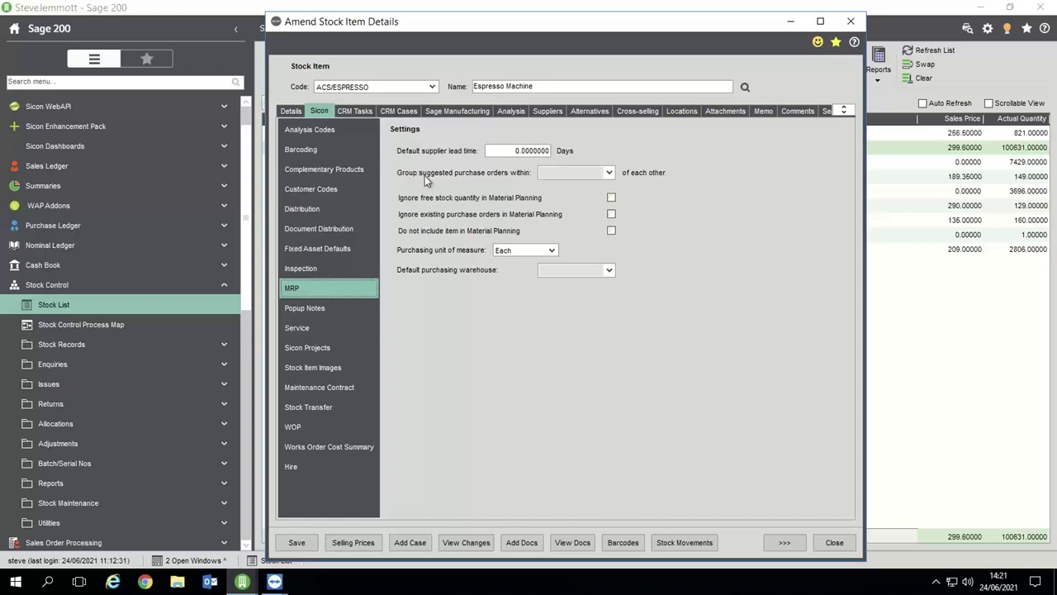
pyautogui.click(609, 173)
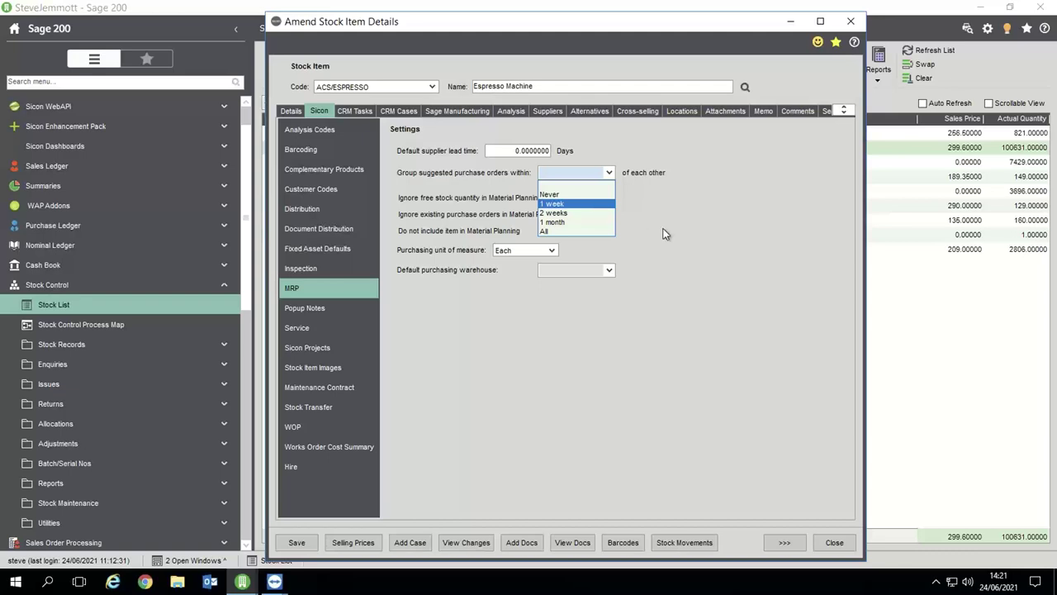
pyautogui.click(420, 327)
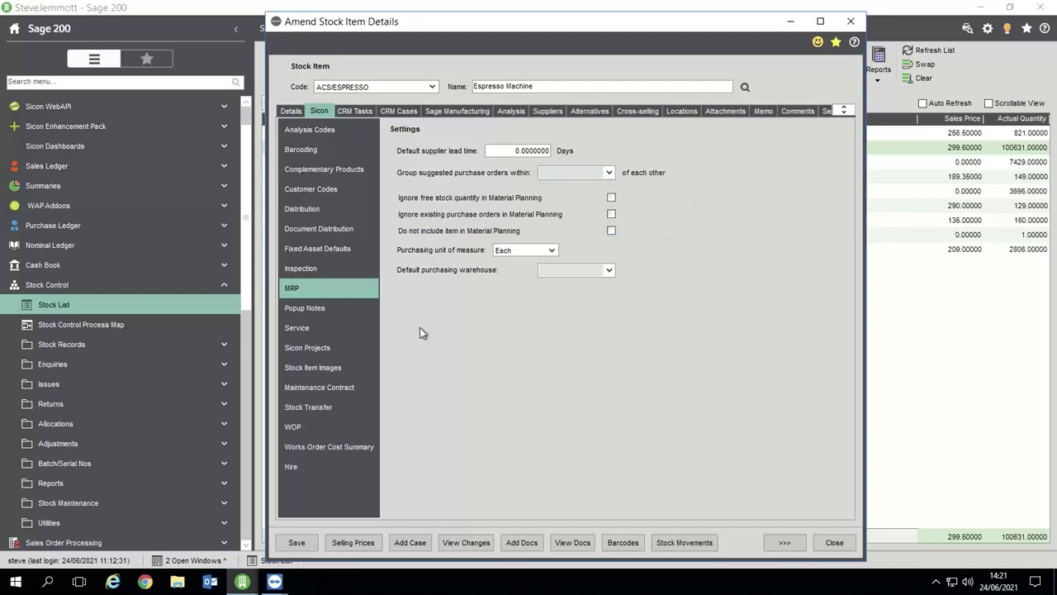
pyautogui.click(846, 539)
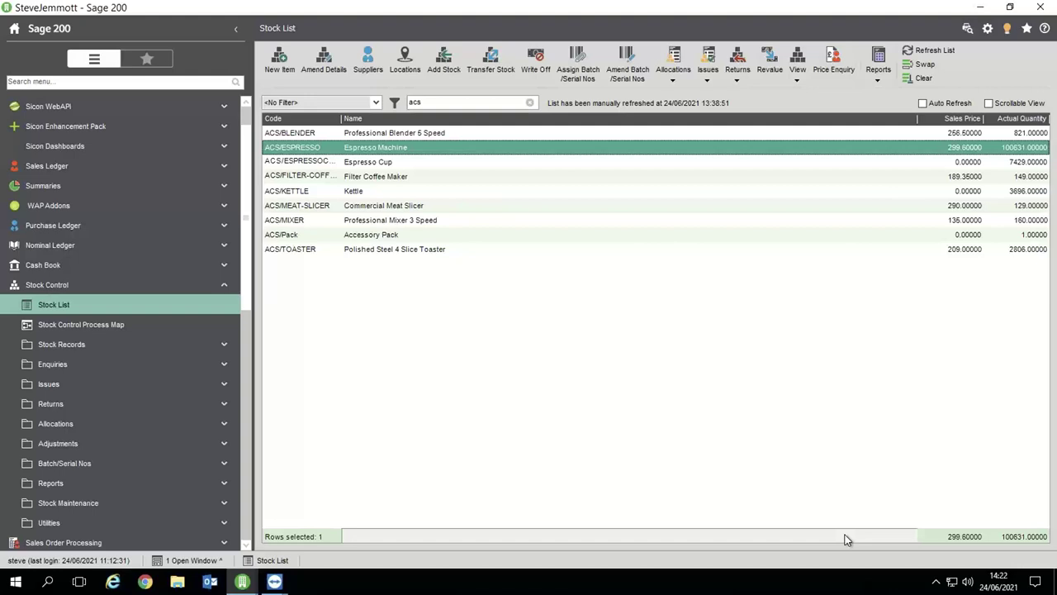
# Step: Open the Crown A bill of materials with elevated privileges and review its components and historic costs
pyautogui.click(159, 289)
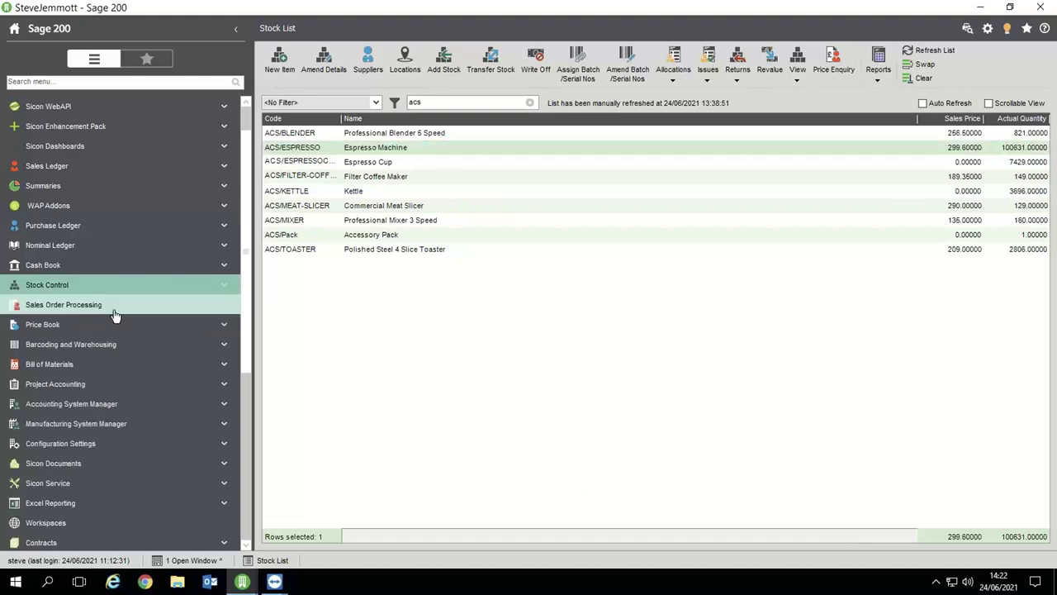
pyautogui.click(104, 364)
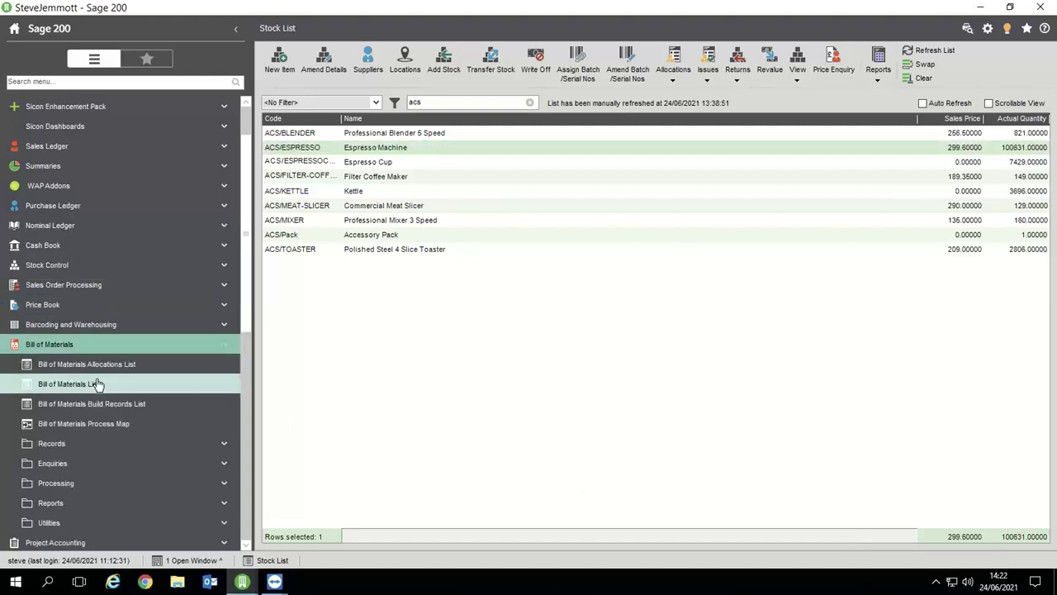
pyautogui.click(96, 384)
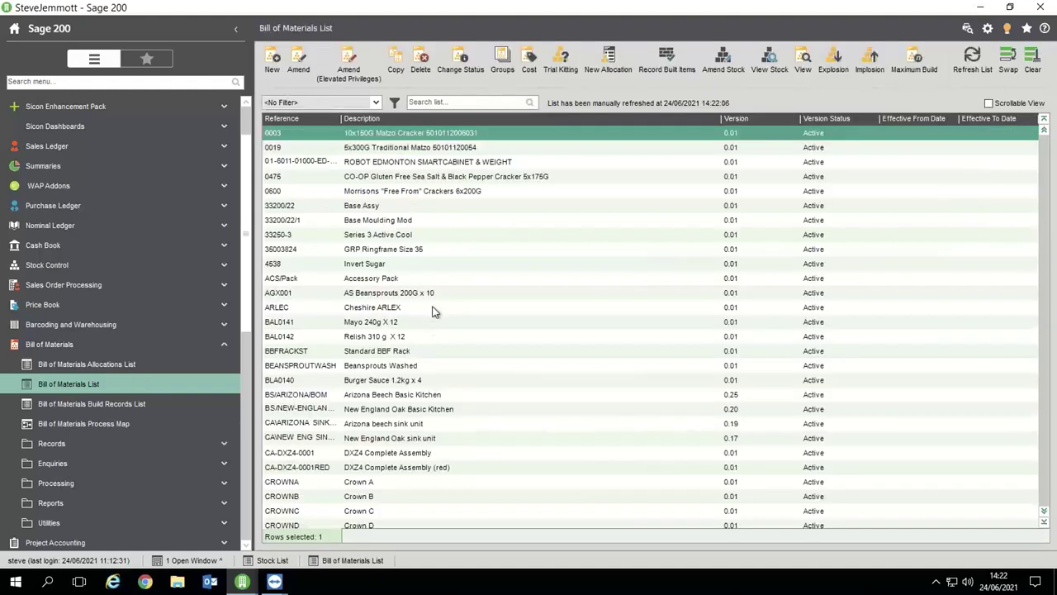
pyautogui.click(378, 483)
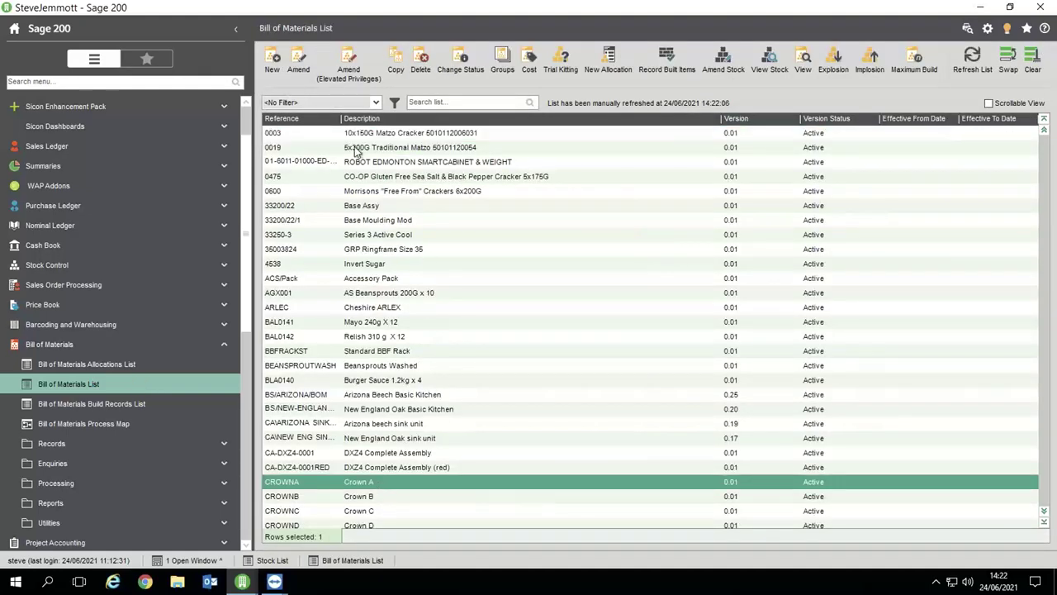
pyautogui.click(348, 60)
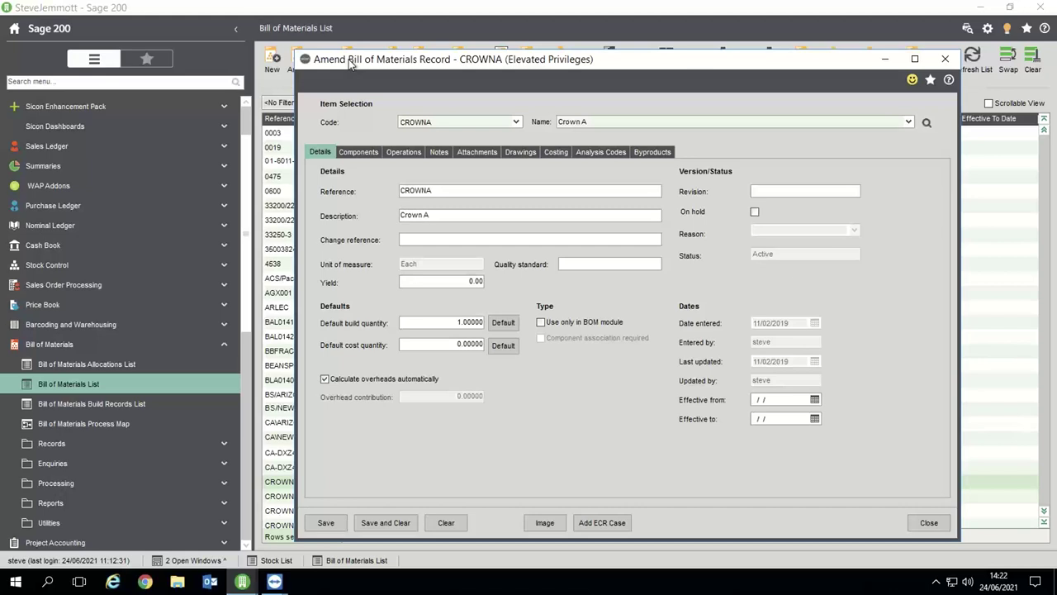
pyautogui.click(358, 151)
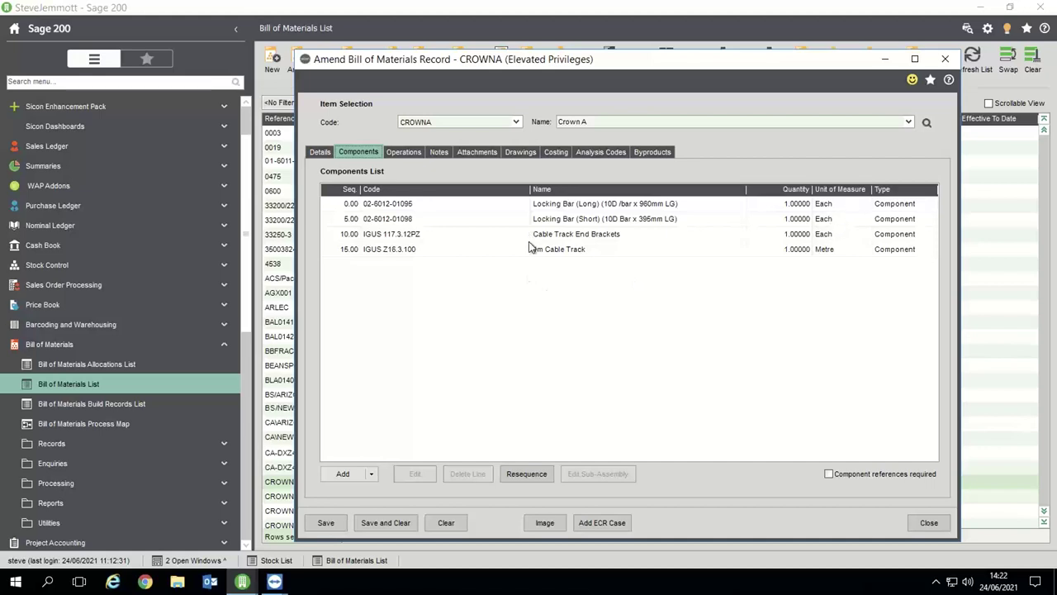
pyautogui.click(556, 153)
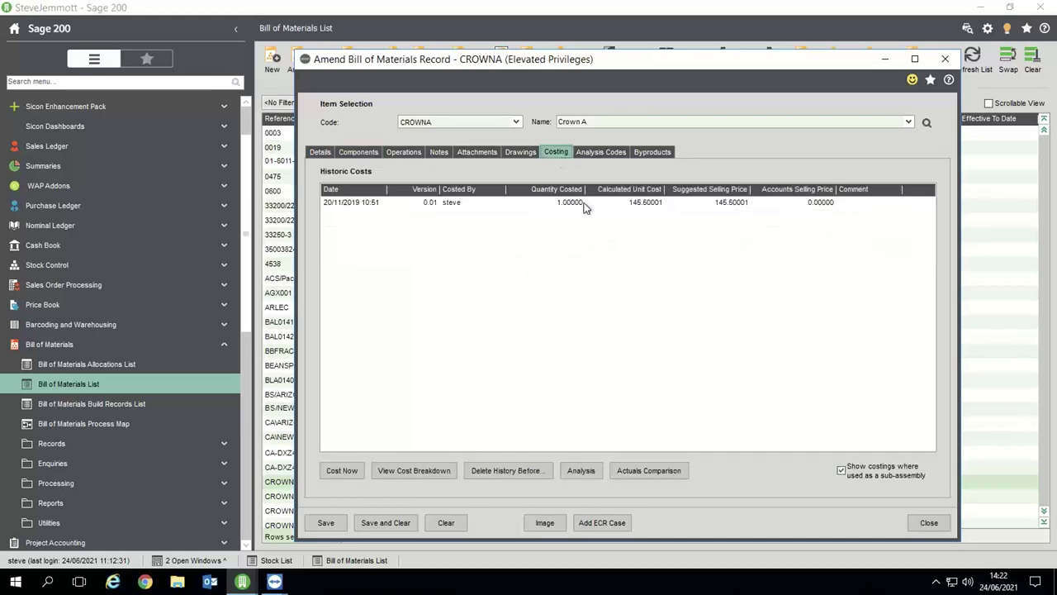
# Step: Review the resources and subcontract details of Crown A's POLE SPINE FABRICATION operation, including its first labour resource, without changing them
pyautogui.click(411, 154)
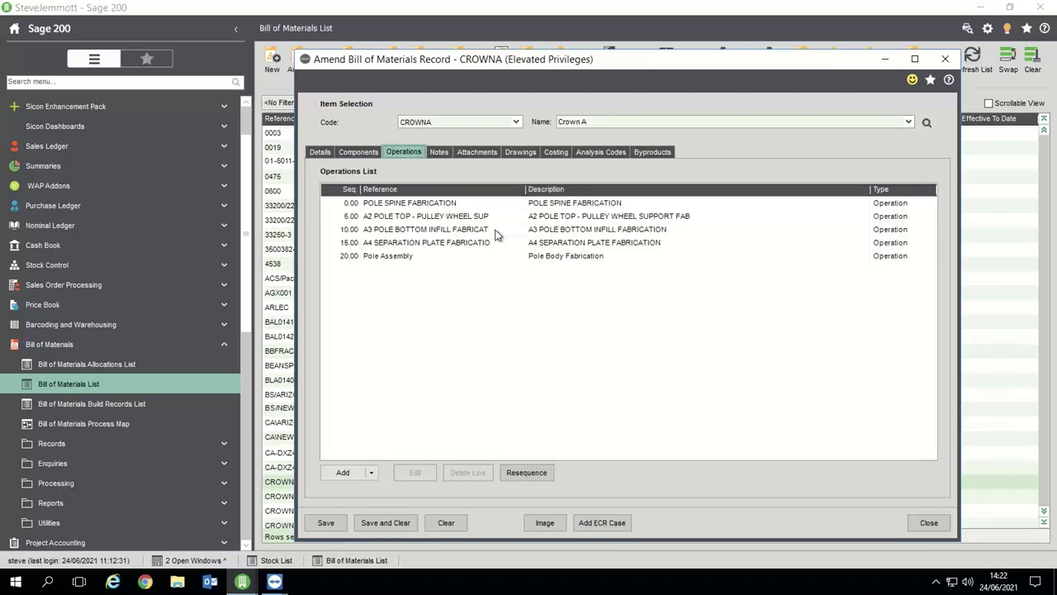
pyautogui.click(566, 206)
pyautogui.click(419, 472)
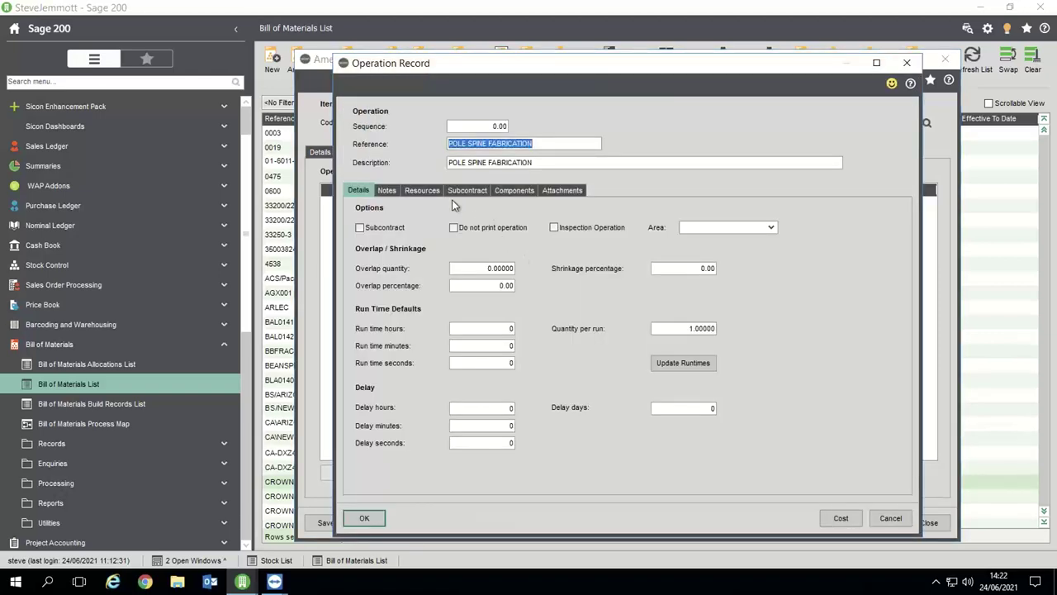
pyautogui.click(437, 190)
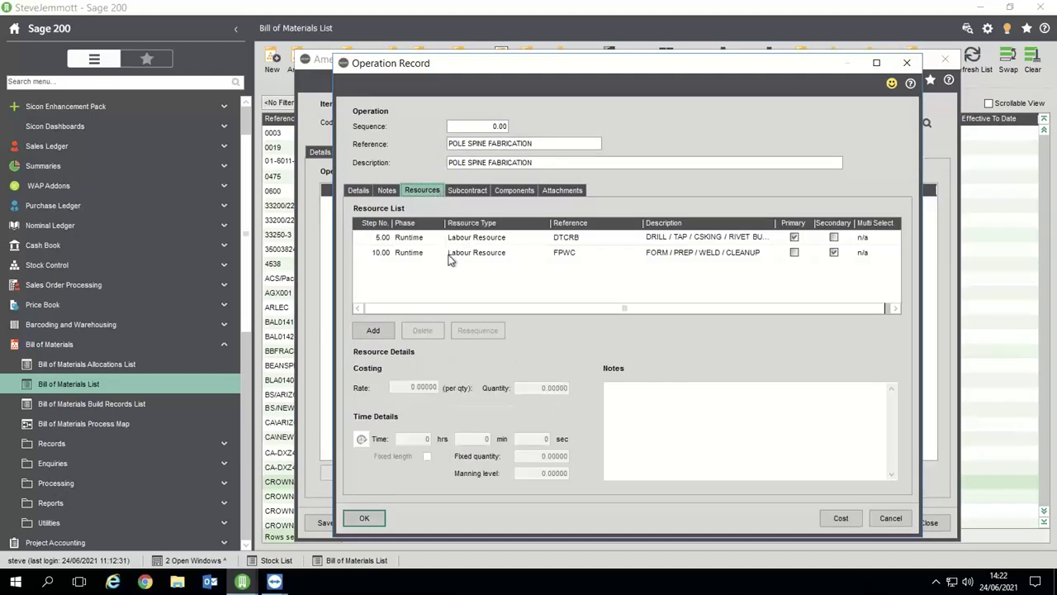
pyautogui.click(512, 237)
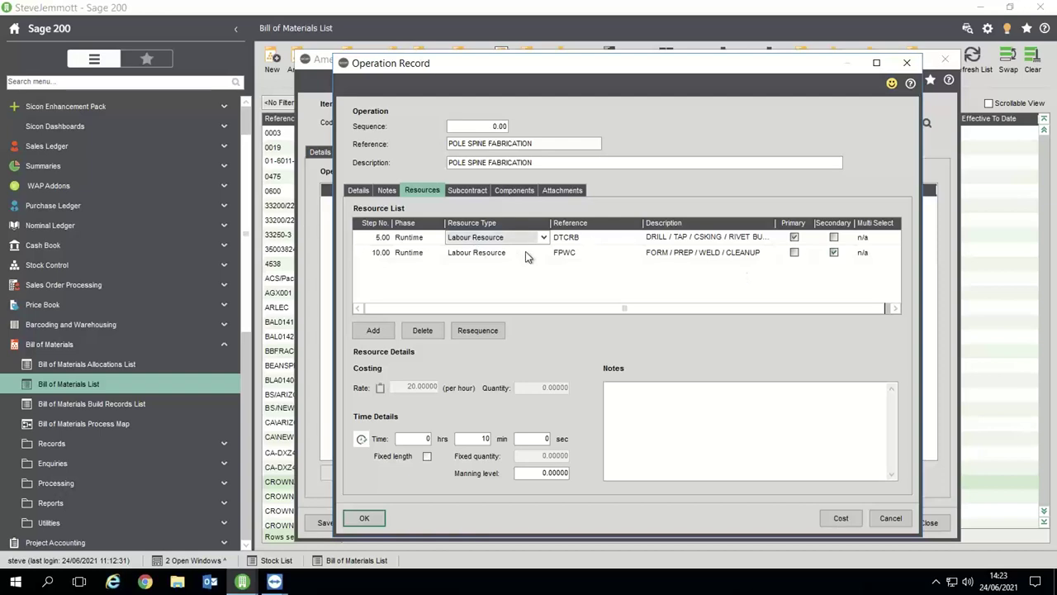
pyautogui.click(469, 189)
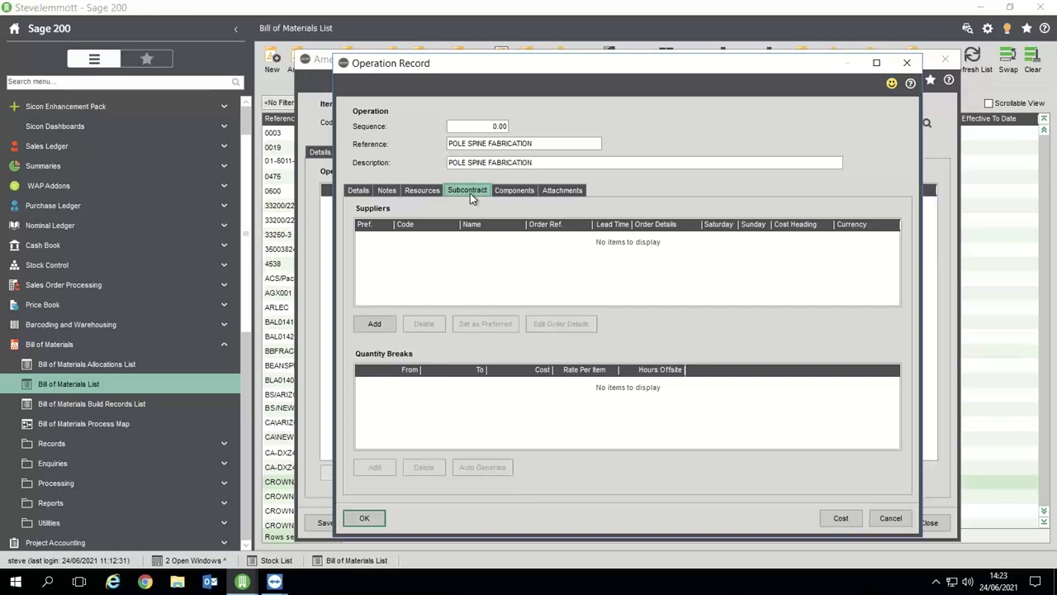
pyautogui.click(890, 518)
# Step: Recheck Crown A's costing history and close the bill of materials record
pyautogui.click(555, 152)
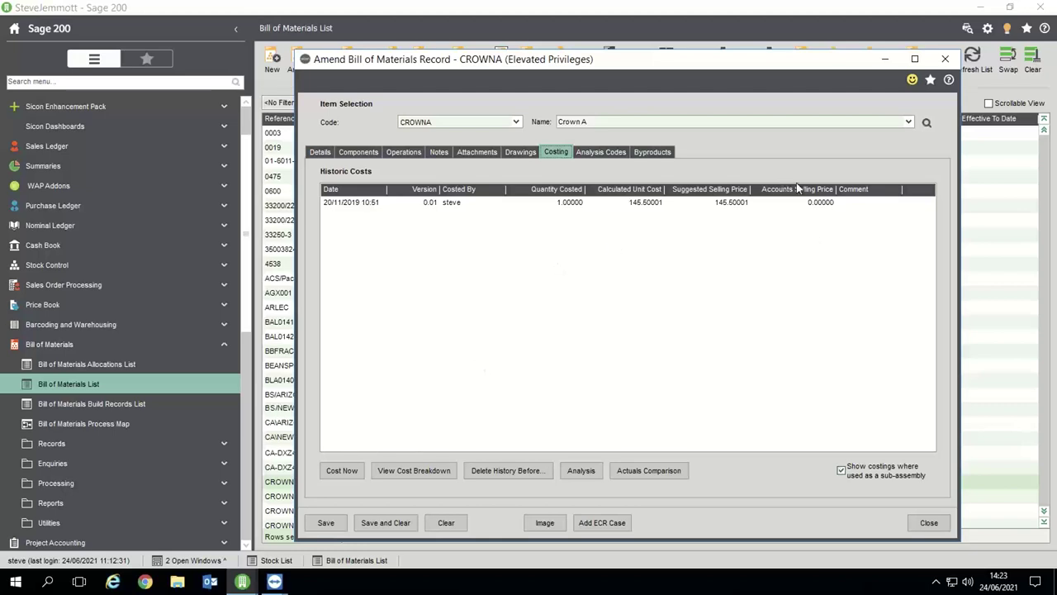
pyautogui.click(923, 523)
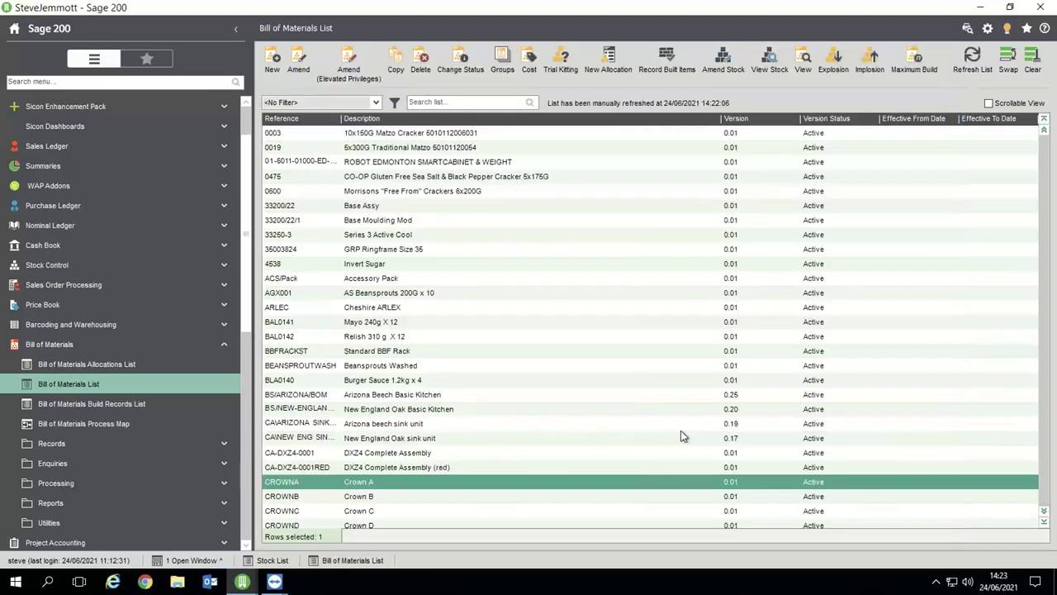
pyautogui.click(95, 345)
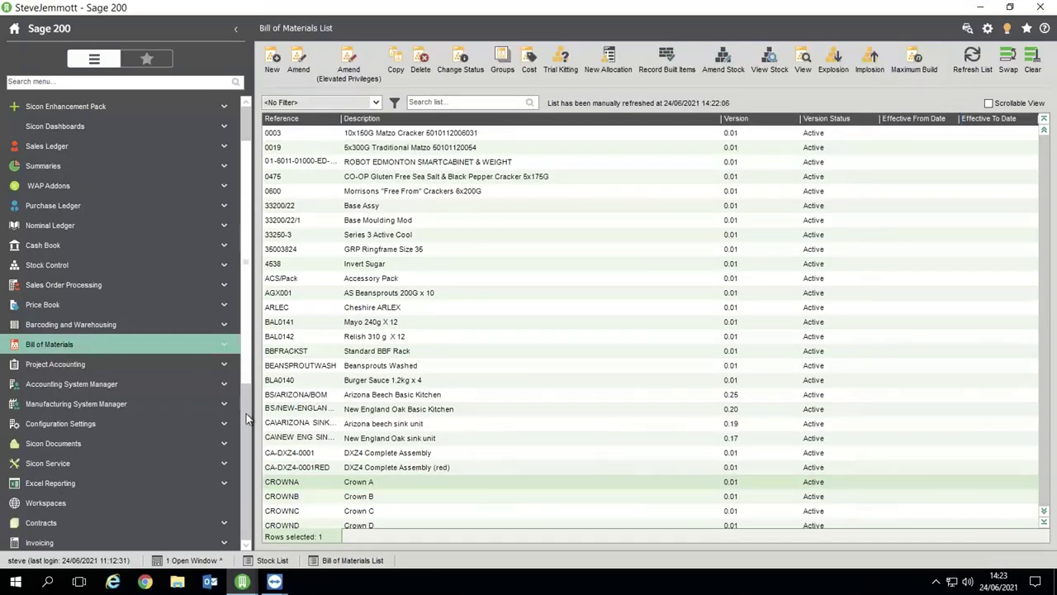
pyautogui.scroll(-5, 246, 413)
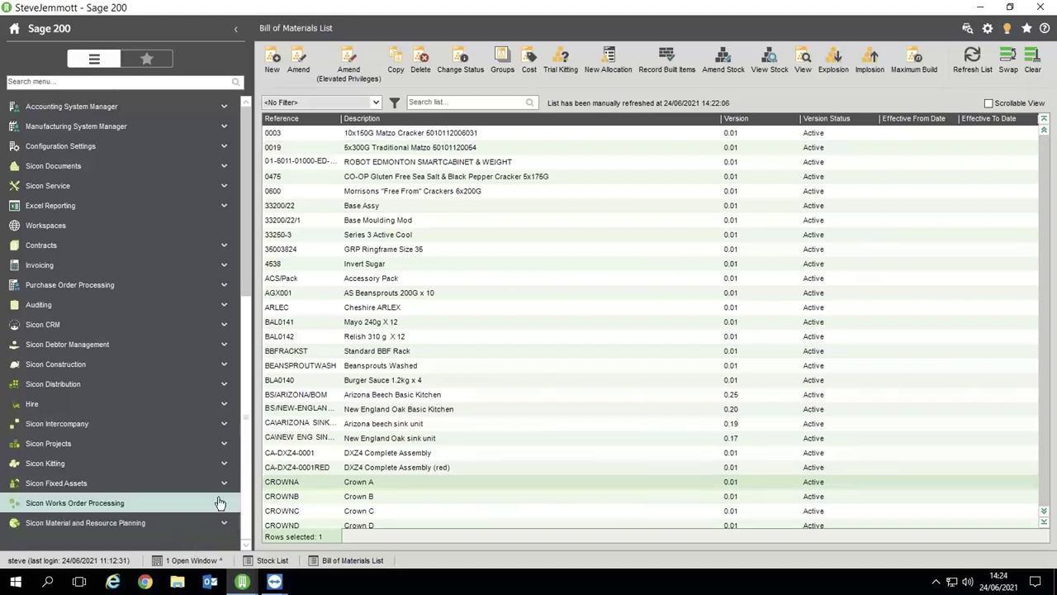
pyautogui.scroll(6, 206, 413)
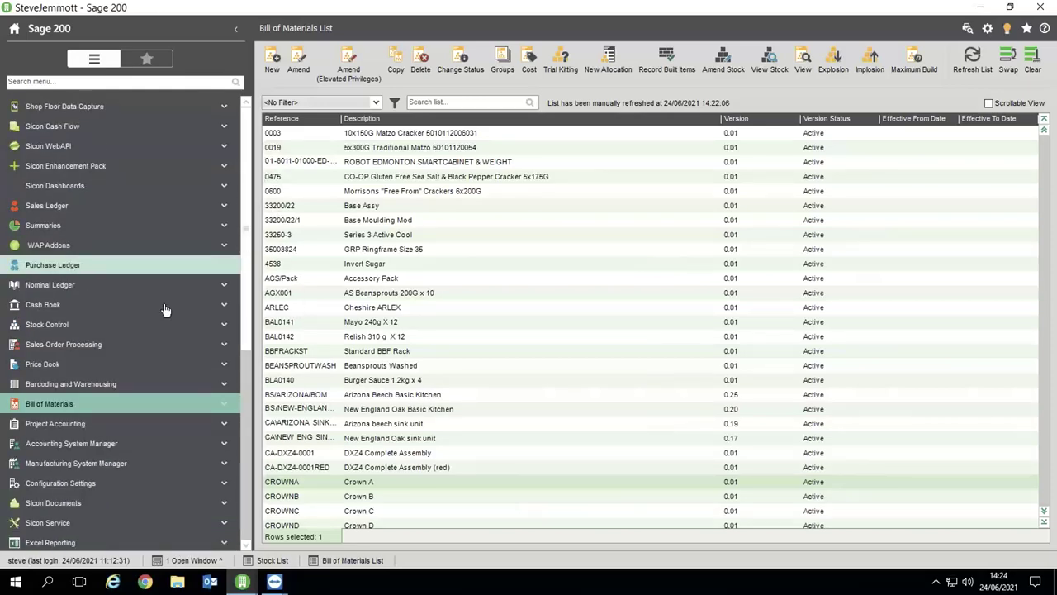
# Step: Open the sales orders list and view the newest Hot and Cold Catering order, dismissing the extra customer details form
pyautogui.click(134, 343)
pyautogui.click(111, 304)
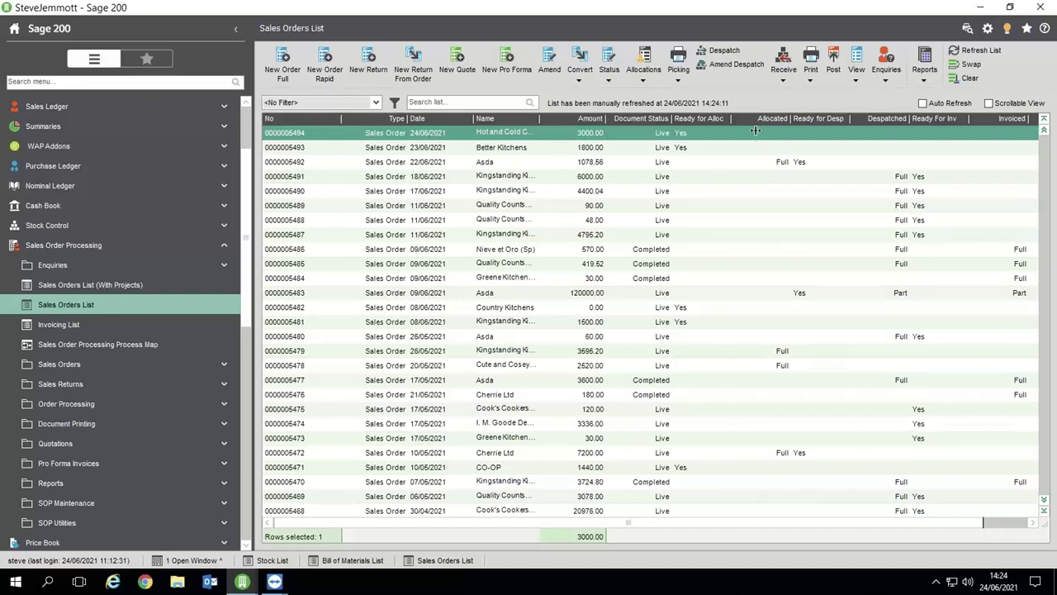
pyautogui.click(859, 72)
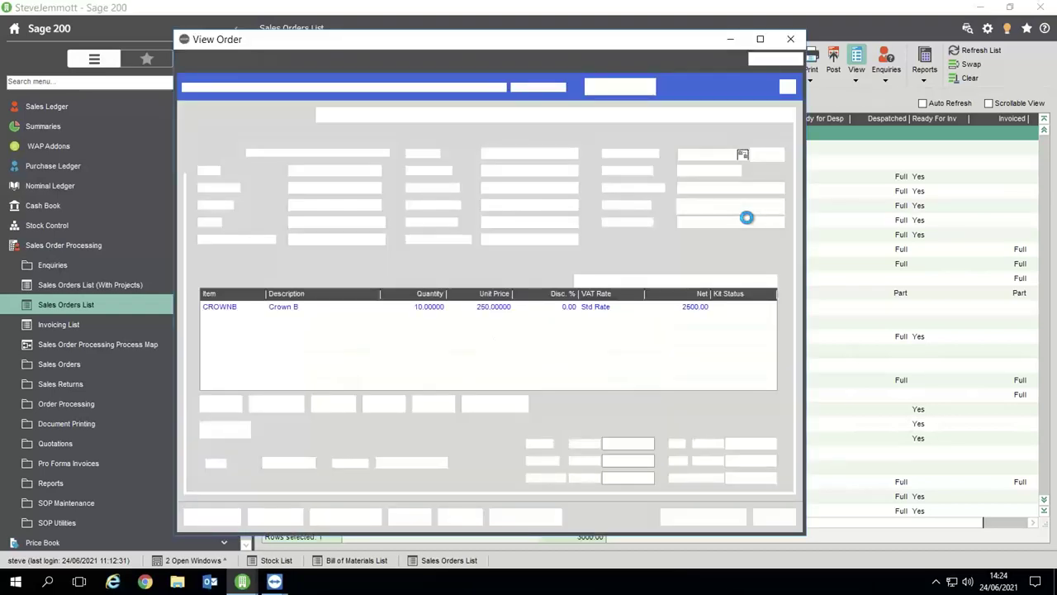
pyautogui.click(675, 430)
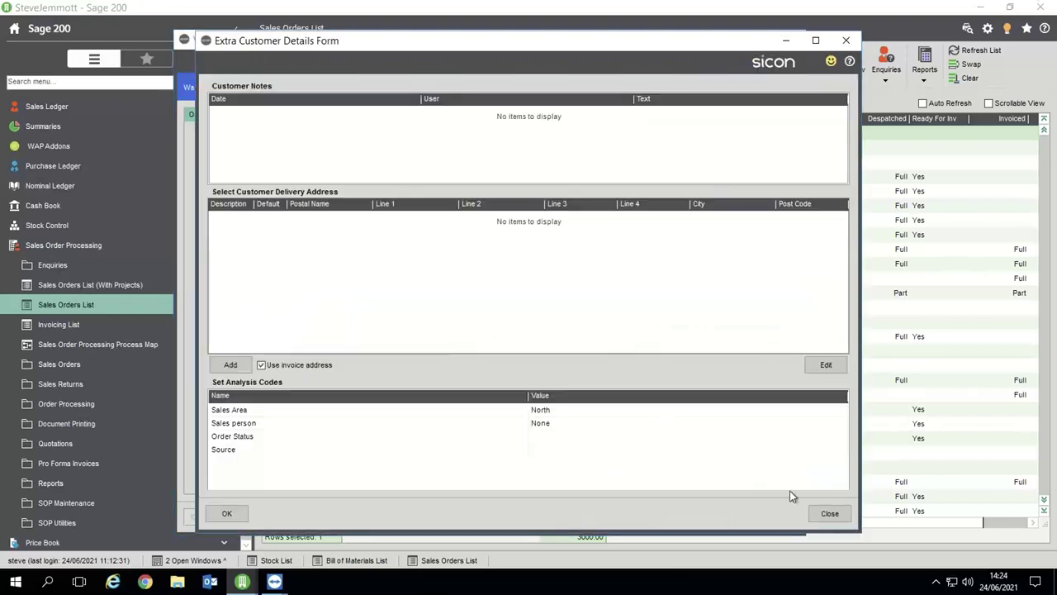
pyautogui.click(814, 514)
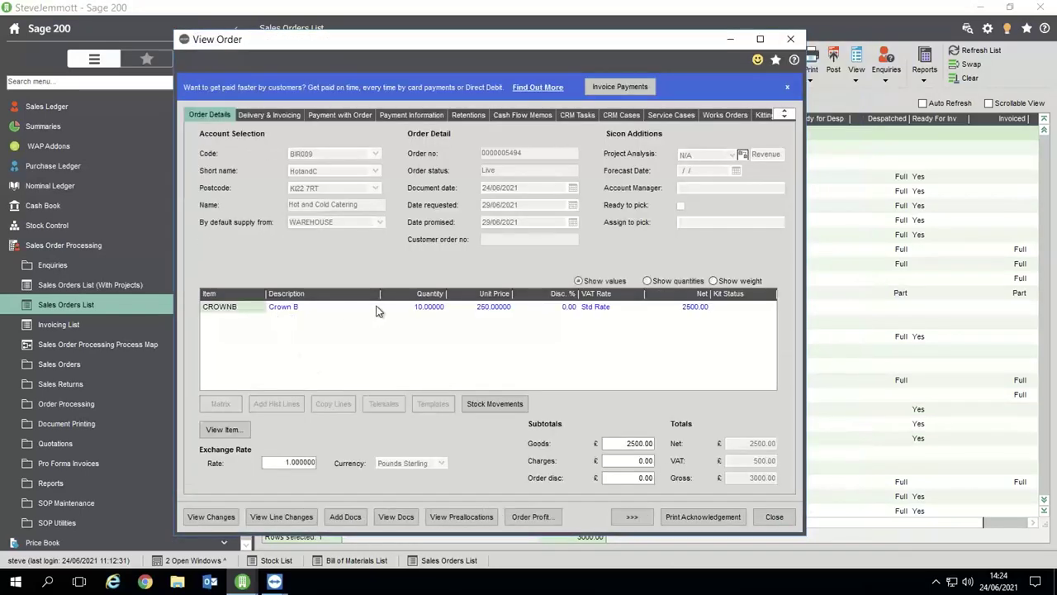
# Step: Review the order's line quantities and its linked works orders, and close the sales order
pyautogui.click(676, 281)
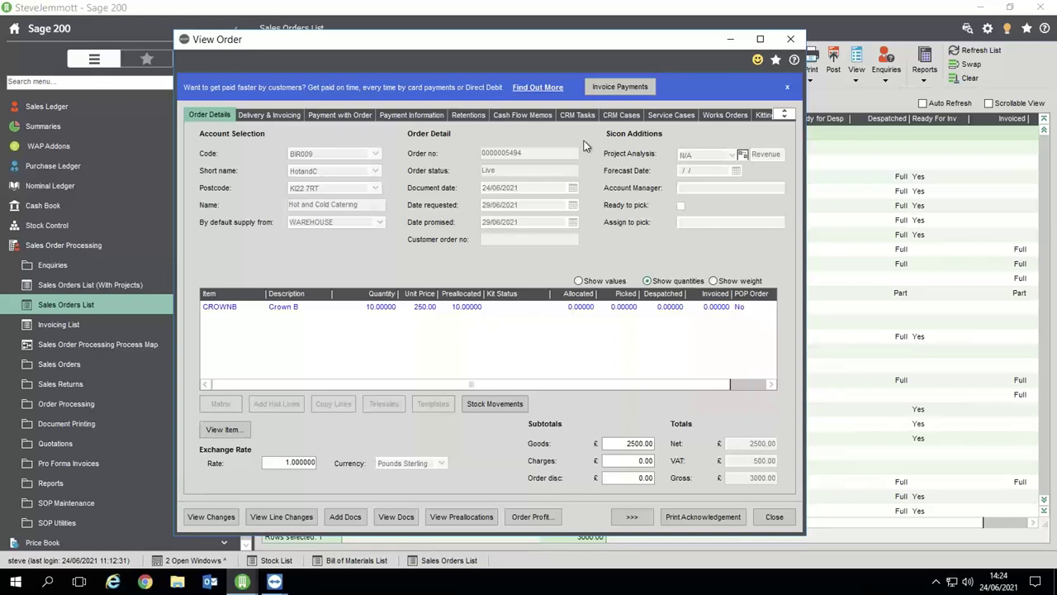
pyautogui.click(708, 116)
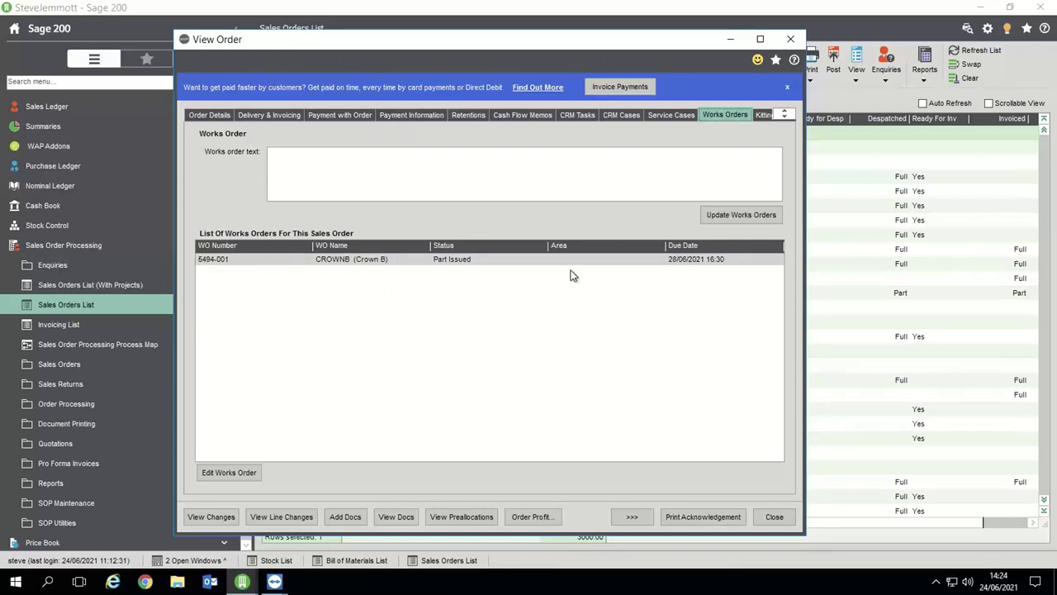
pyautogui.click(781, 513)
# Step: Search all sales orders for suggested works orders in Sicon Works Order Processing and close without generating any
pyautogui.click(78, 245)
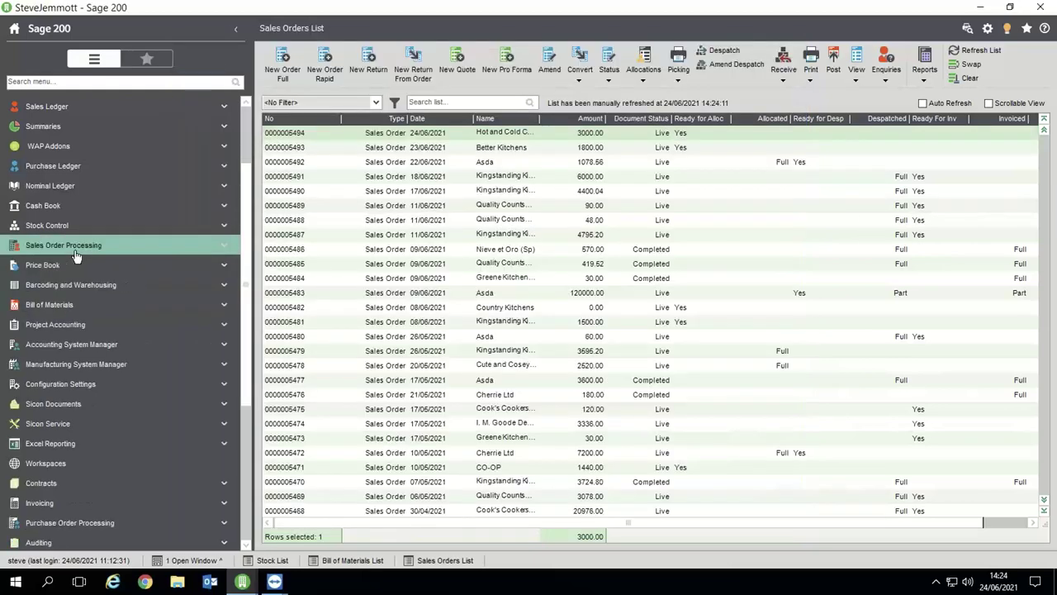
pyautogui.scroll(-4, 240, 397)
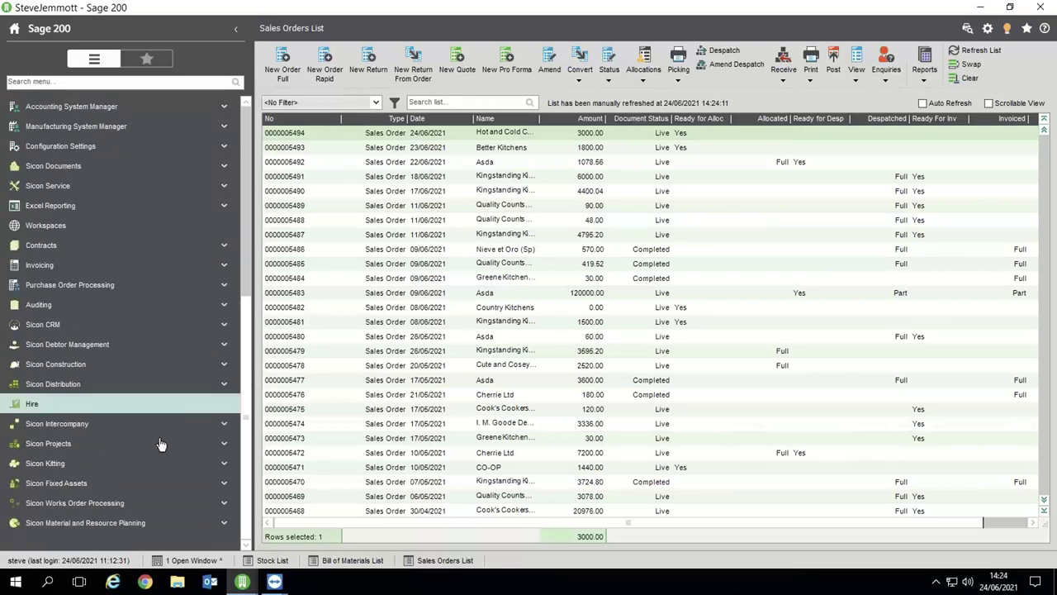
pyautogui.click(107, 503)
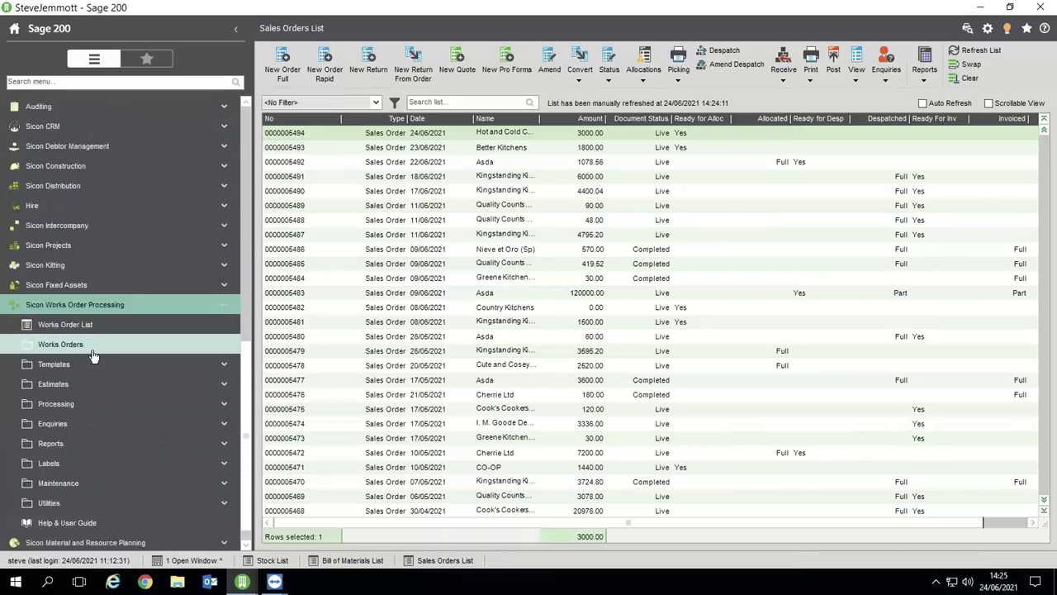
pyautogui.click(82, 344)
pyautogui.click(95, 424)
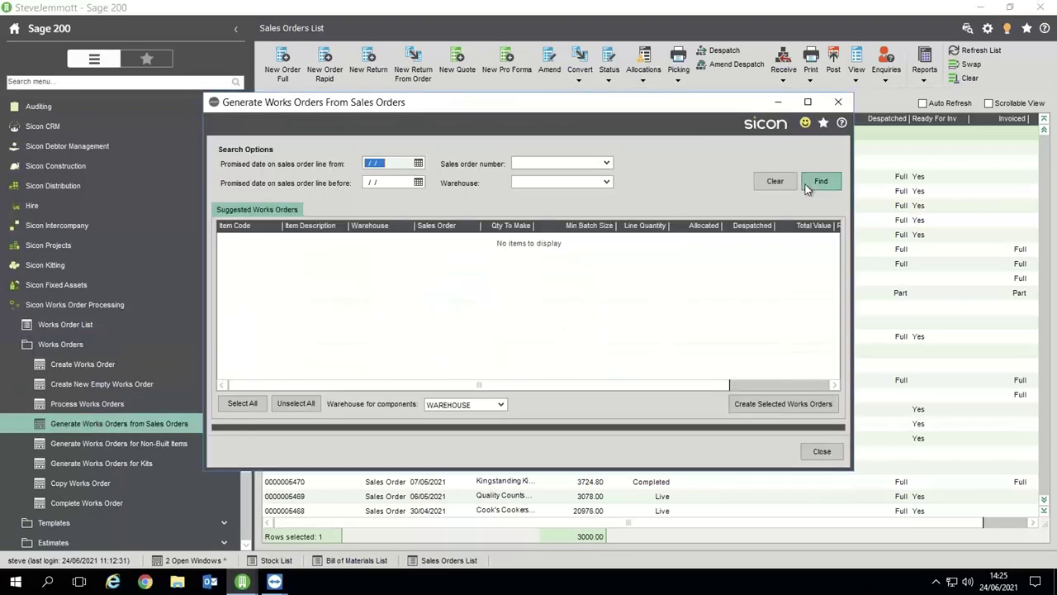
pyautogui.click(821, 180)
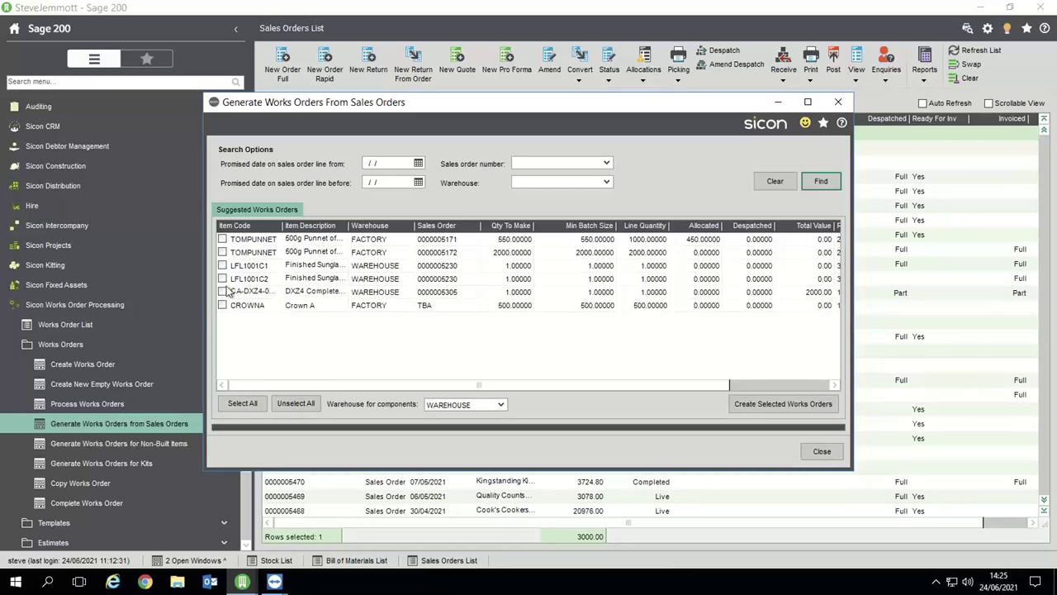
pyautogui.click(822, 451)
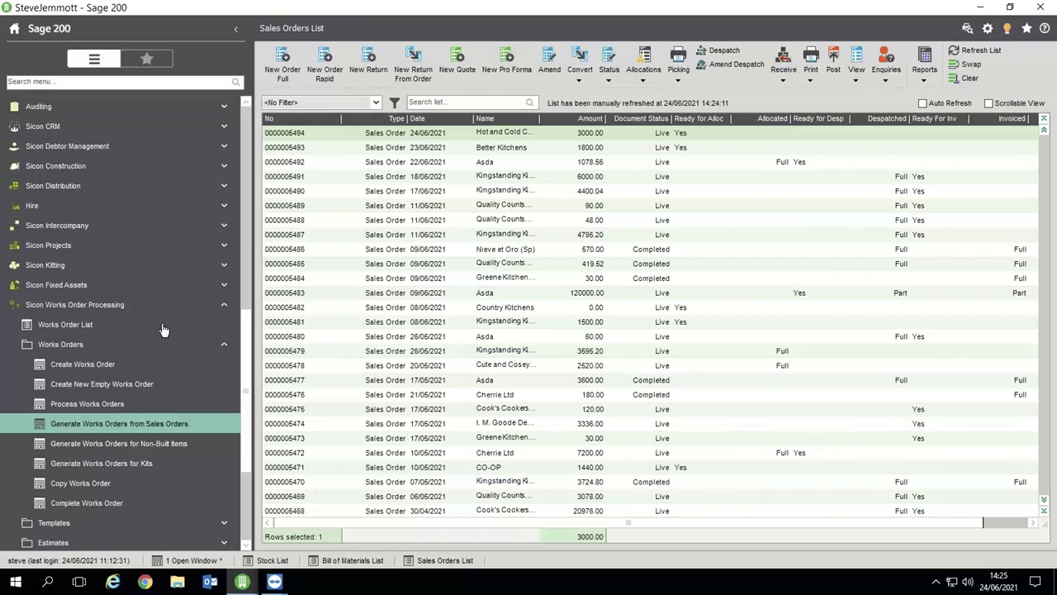
# Step: Switch to the Material Planning window and review the suggested works orders, including their quantities, dates and line reasons
pyautogui.click(240, 585)
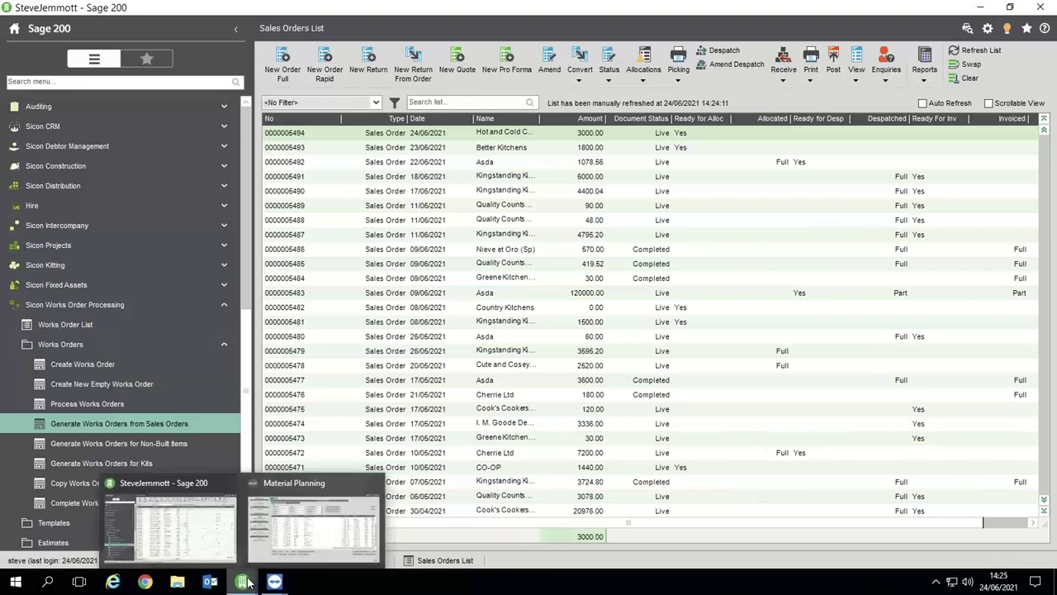
pyautogui.click(266, 549)
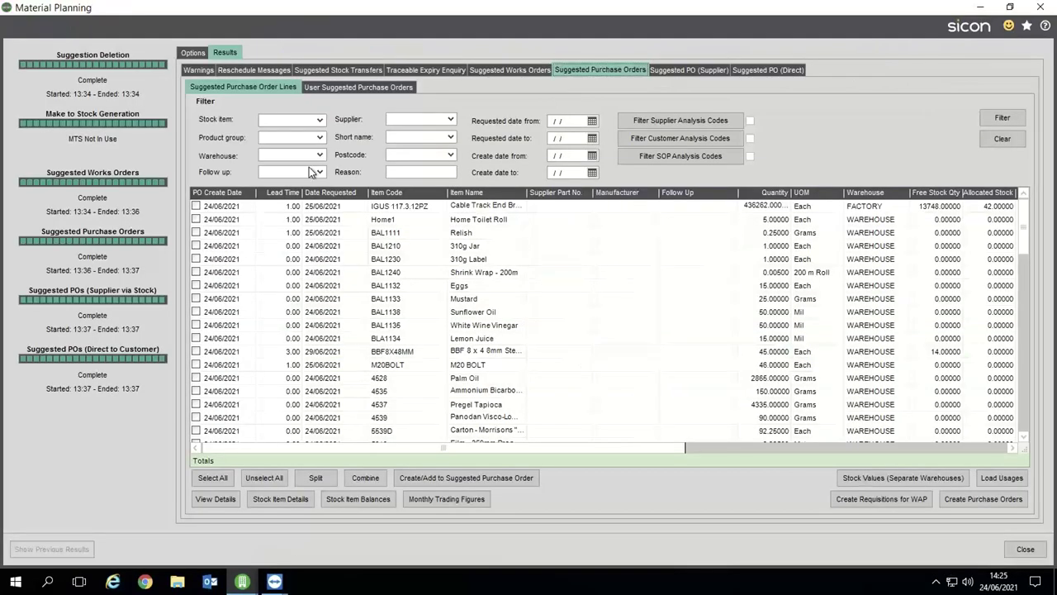
pyautogui.click(508, 70)
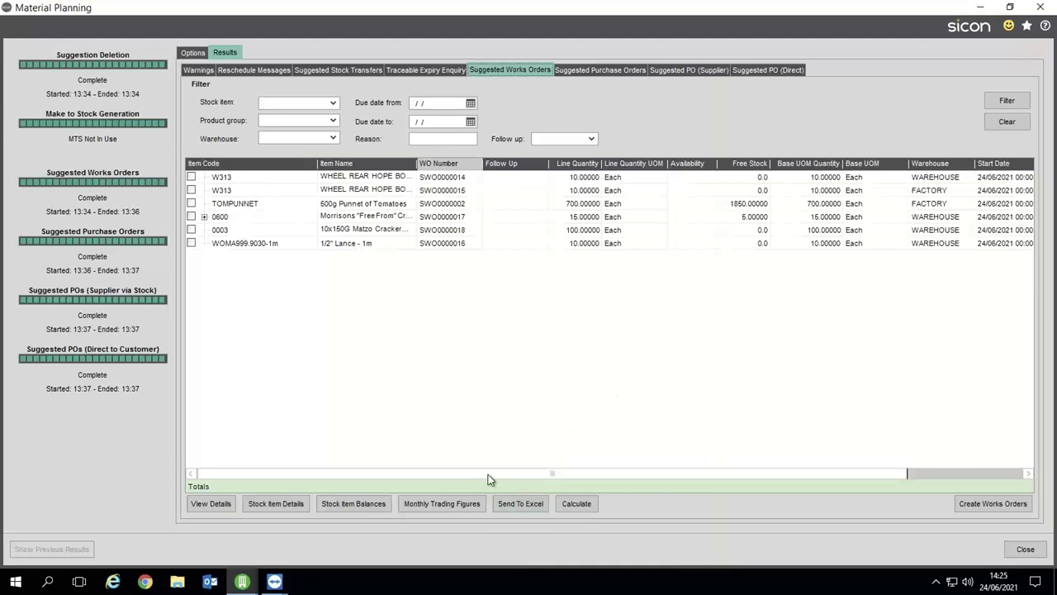
pyautogui.click(586, 216)
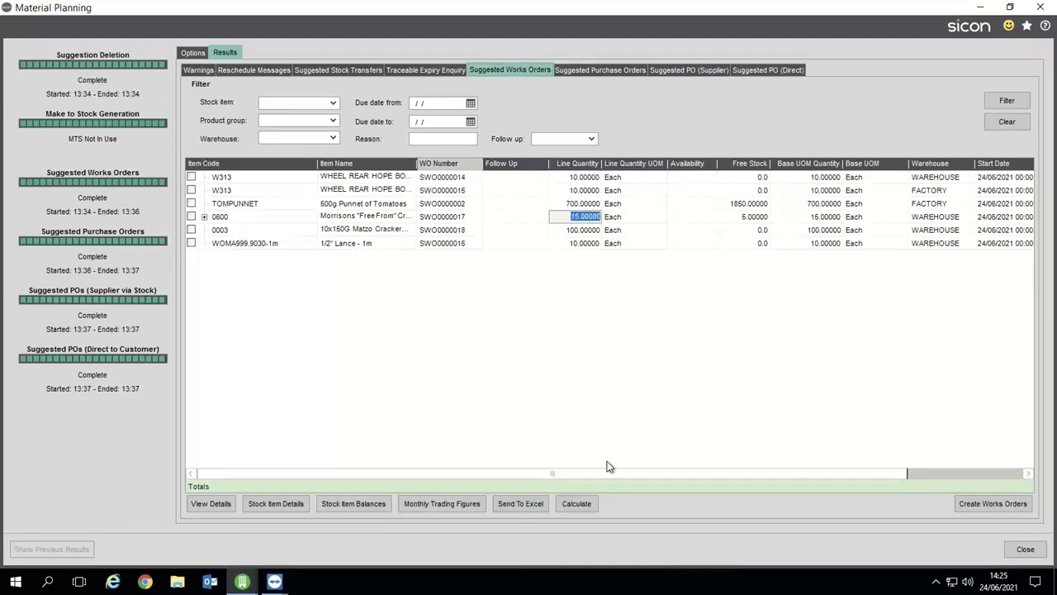
pyautogui.moveTo(629, 475); pyautogui.dragTo(826, 475)
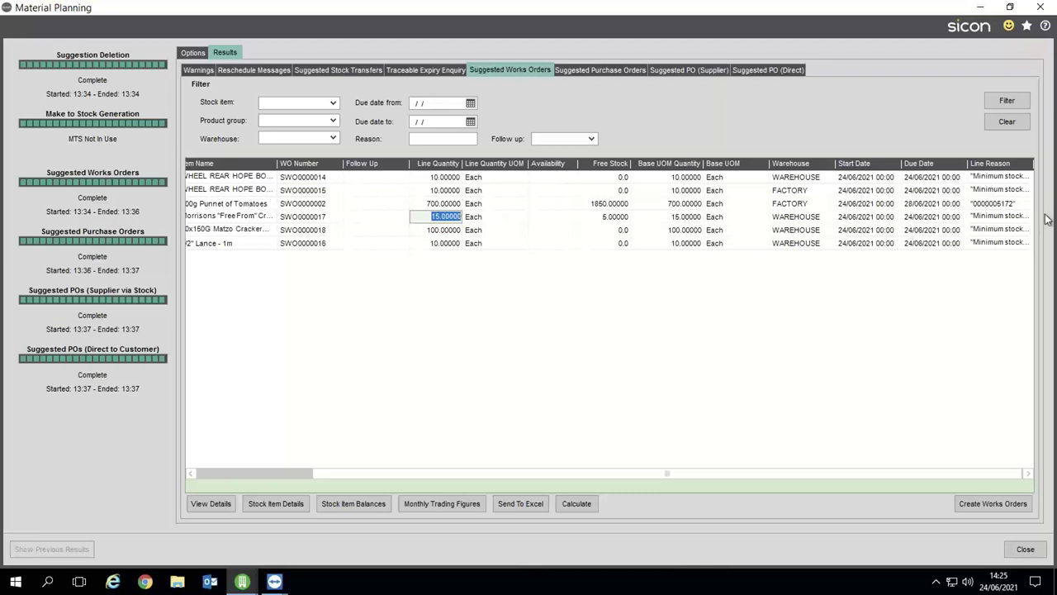
# Step: Inspect the future stock movements and minimum stock level behind item 0600's suggested works order, and leave Material Planning minimised
pyautogui.click(1000, 217)
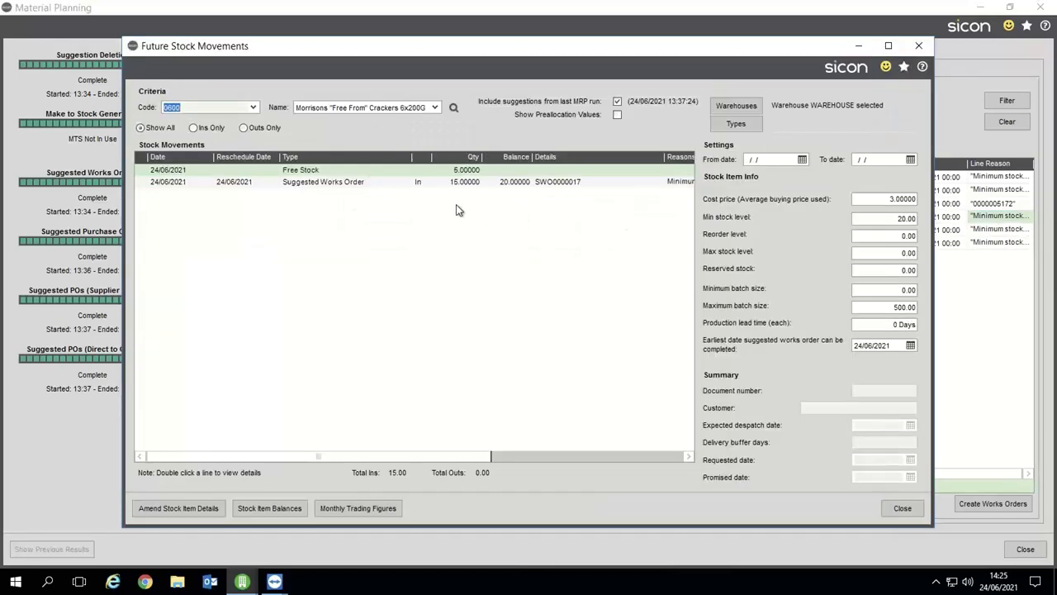
pyautogui.click(912, 218)
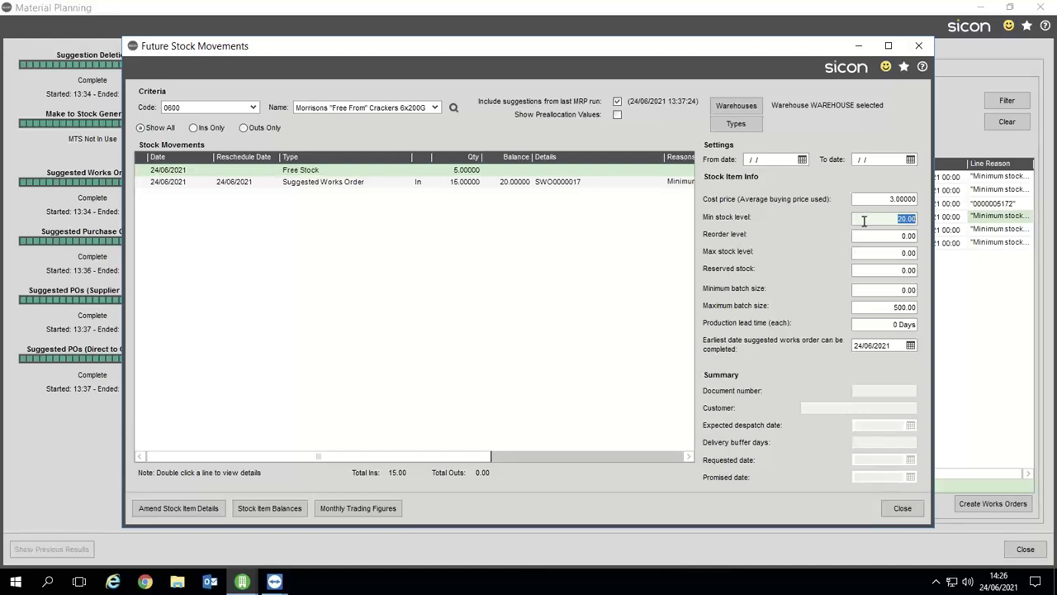
pyautogui.click(449, 173)
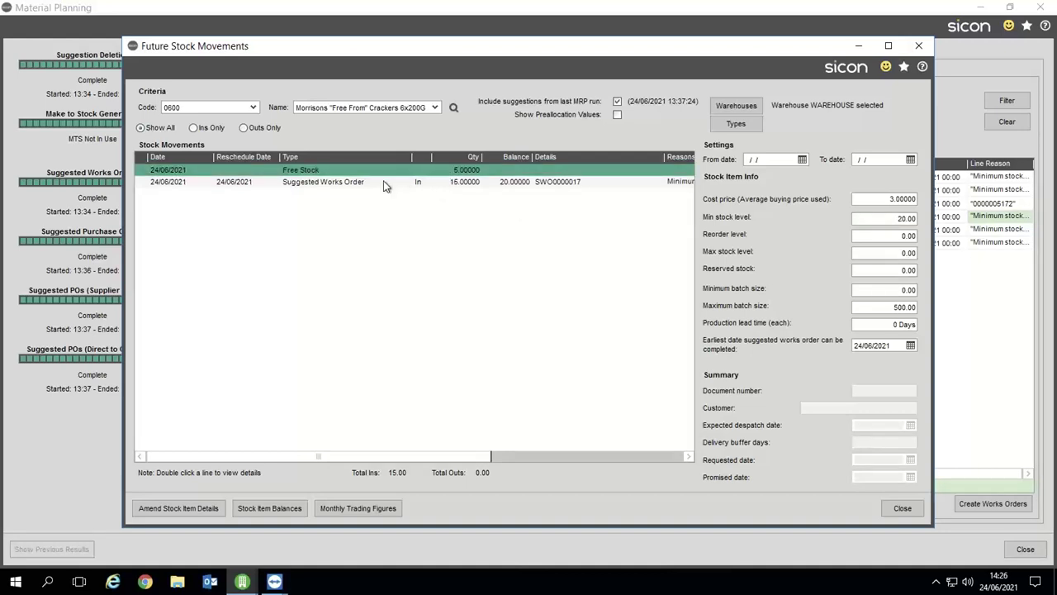
pyautogui.click(459, 181)
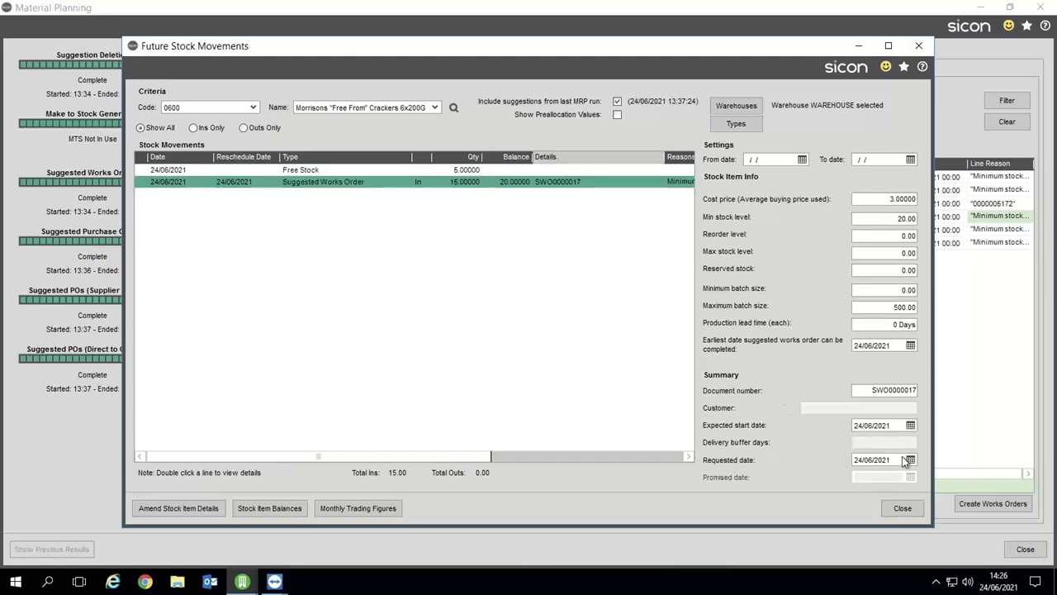
pyautogui.click(900, 507)
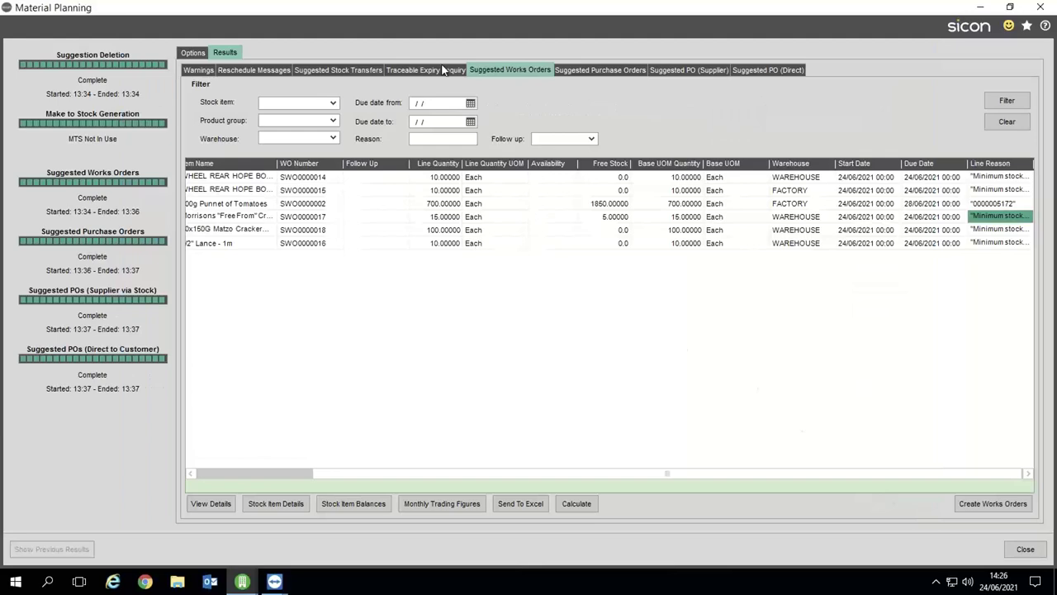
pyautogui.click(981, 8)
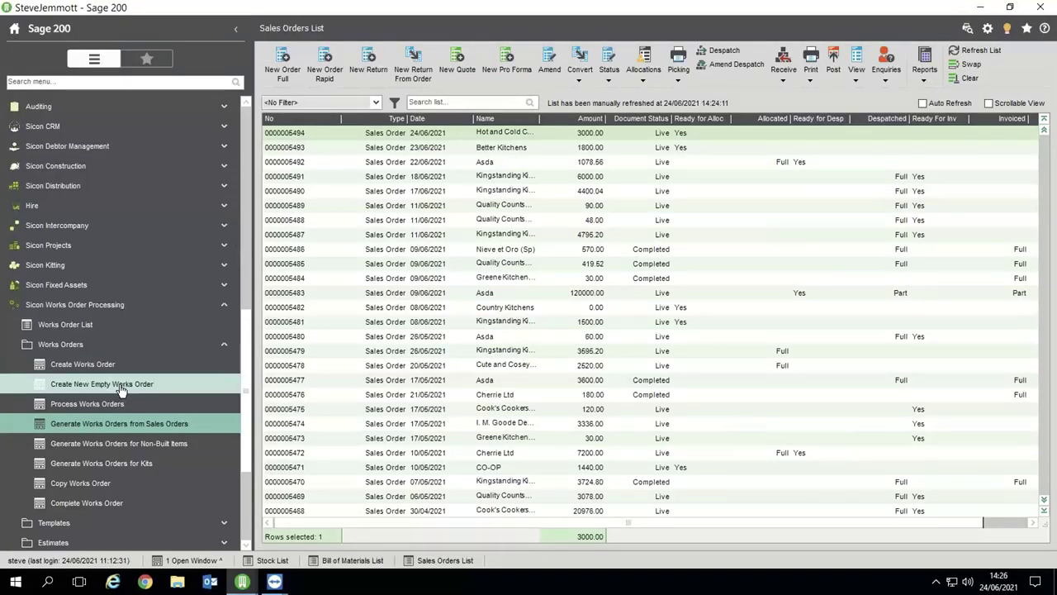
# Step: Search all current works orders for processing and open the Hot and Cold Catering Crown B works order full screen
pyautogui.click(144, 400)
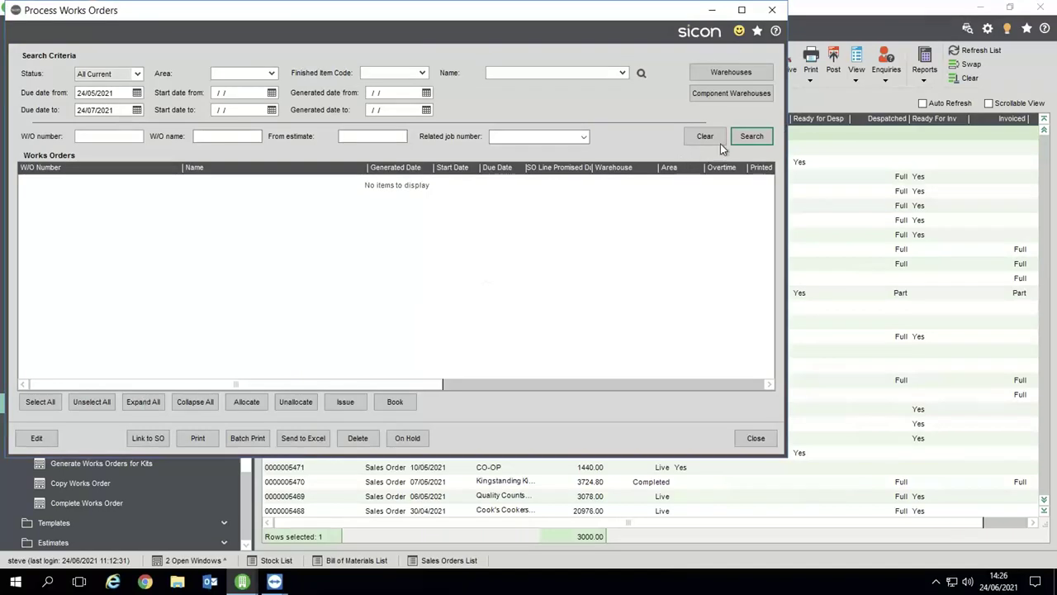
pyautogui.click(747, 136)
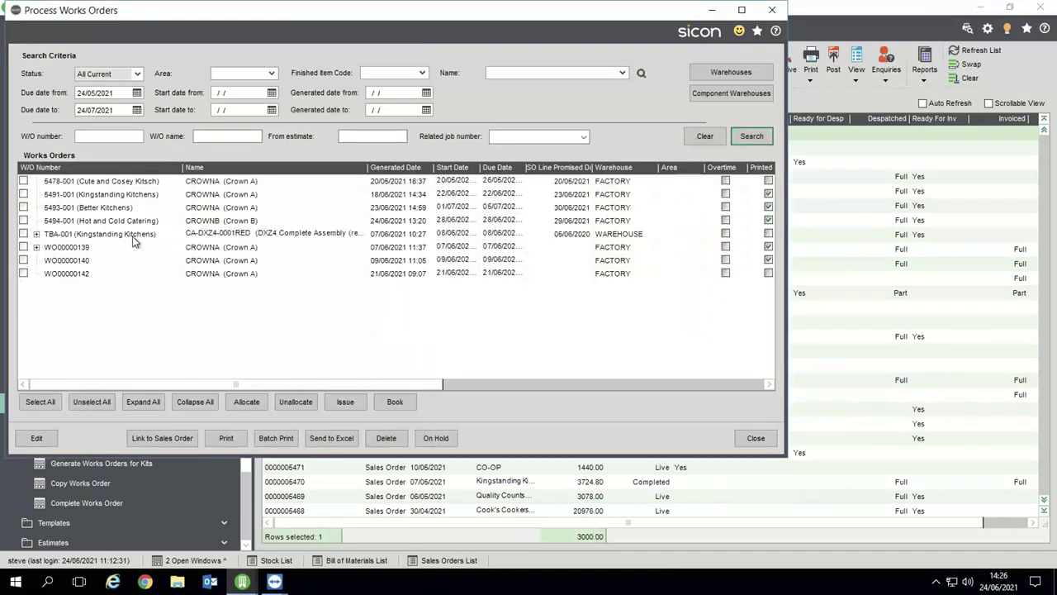
pyautogui.click(23, 220)
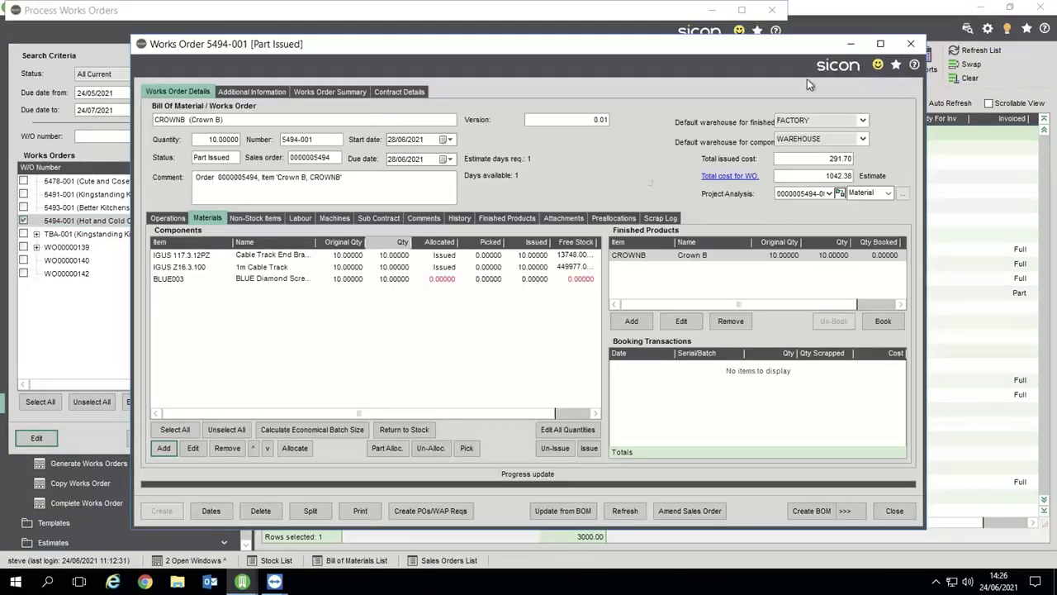
pyautogui.click(880, 43)
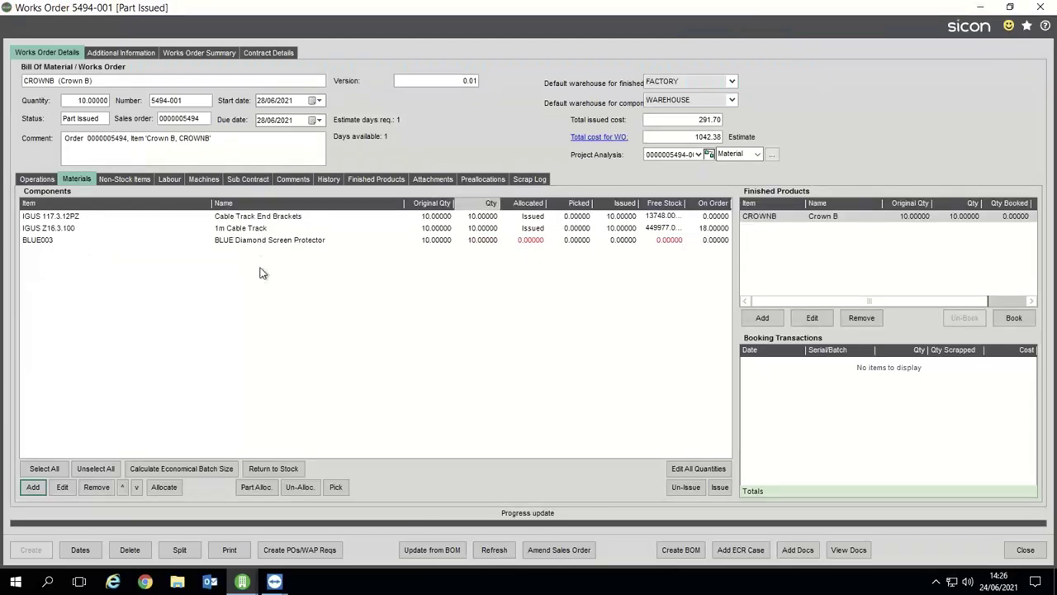
# Step: Review the Crown B works order's operations and material components, selecting the BLUE003 screen protector line
pyautogui.click(38, 179)
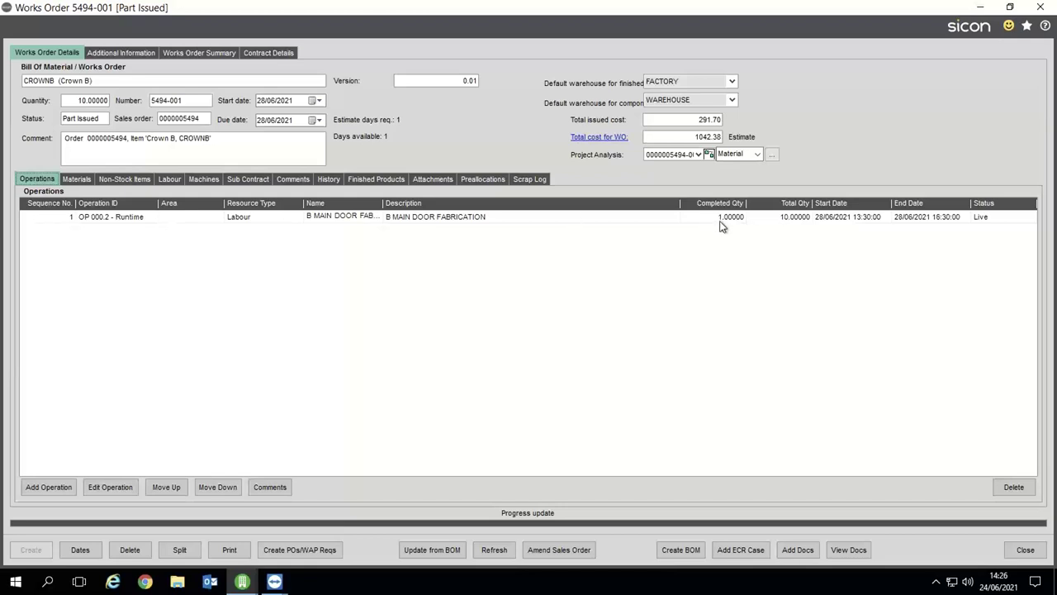
pyautogui.click(75, 179)
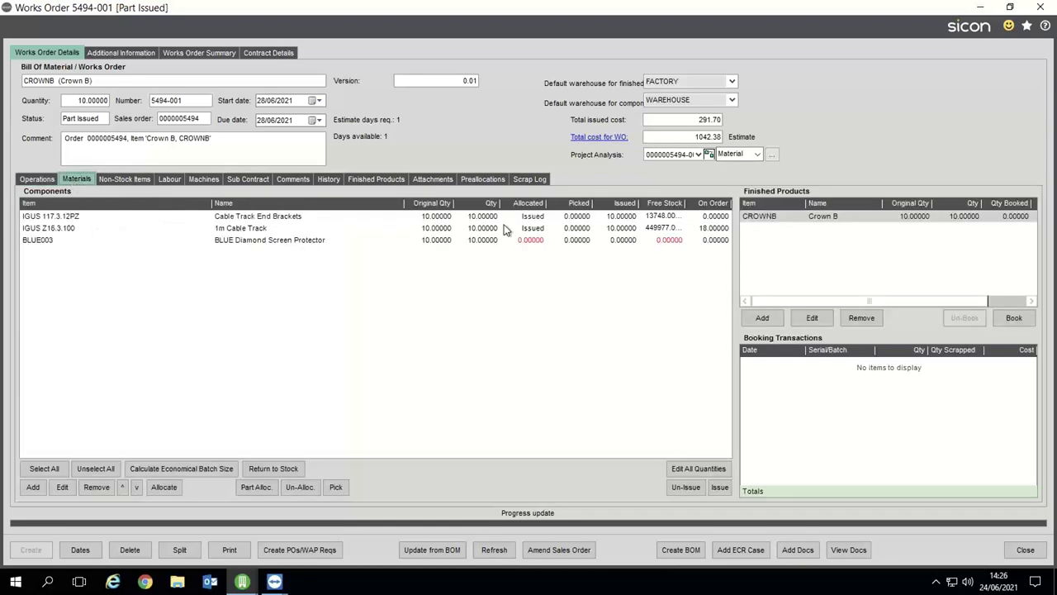
pyautogui.click(454, 241)
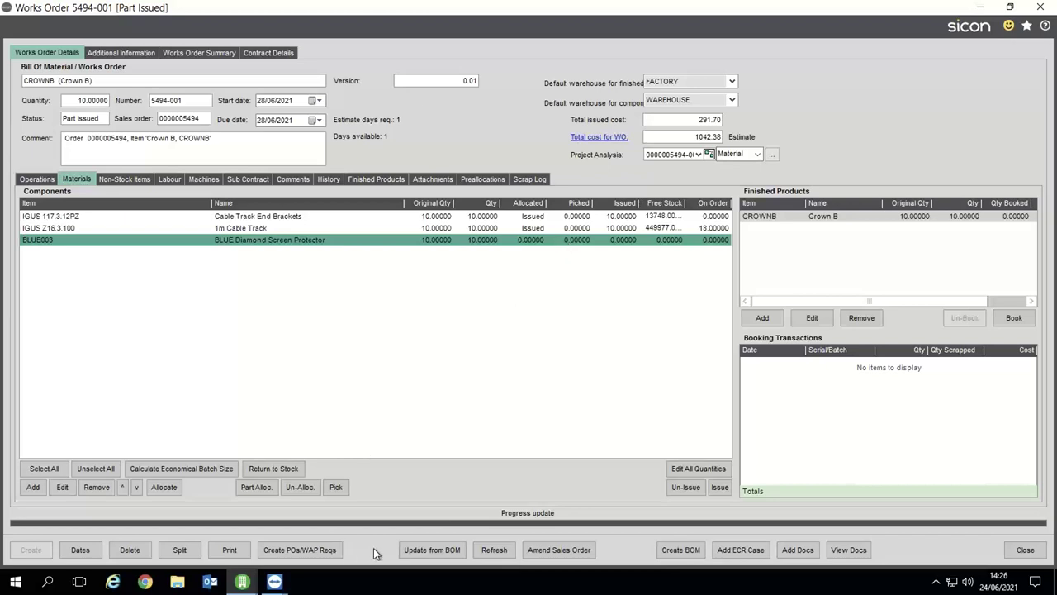
# Step: Review the purchase orders suggested for the works order's components, checking BLUE003's supplier field, and cancel without creating any
pyautogui.click(293, 551)
pyautogui.click(314, 541)
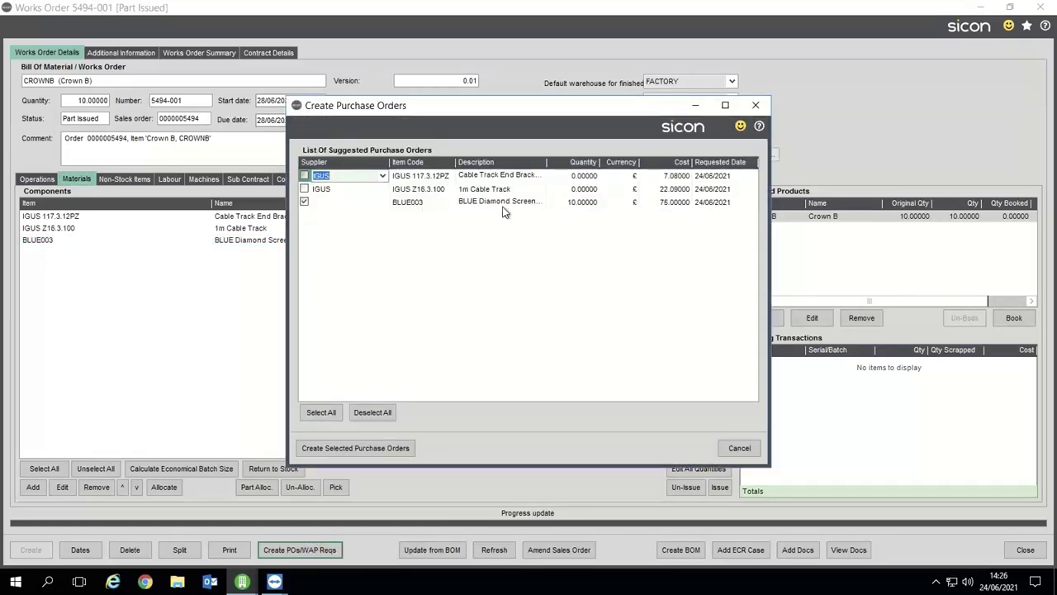
pyautogui.click(367, 201)
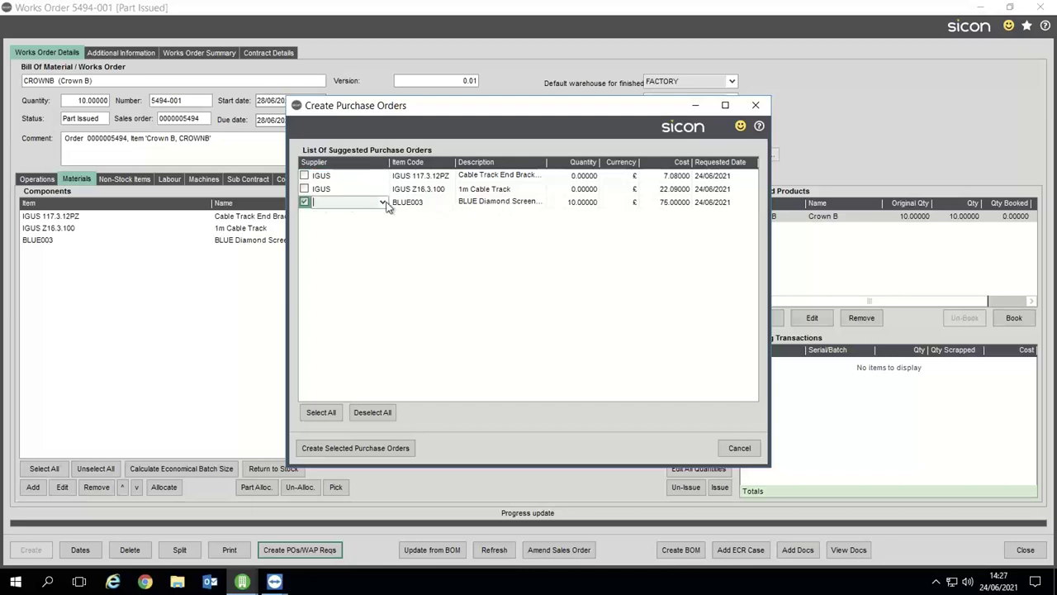
pyautogui.click(424, 204)
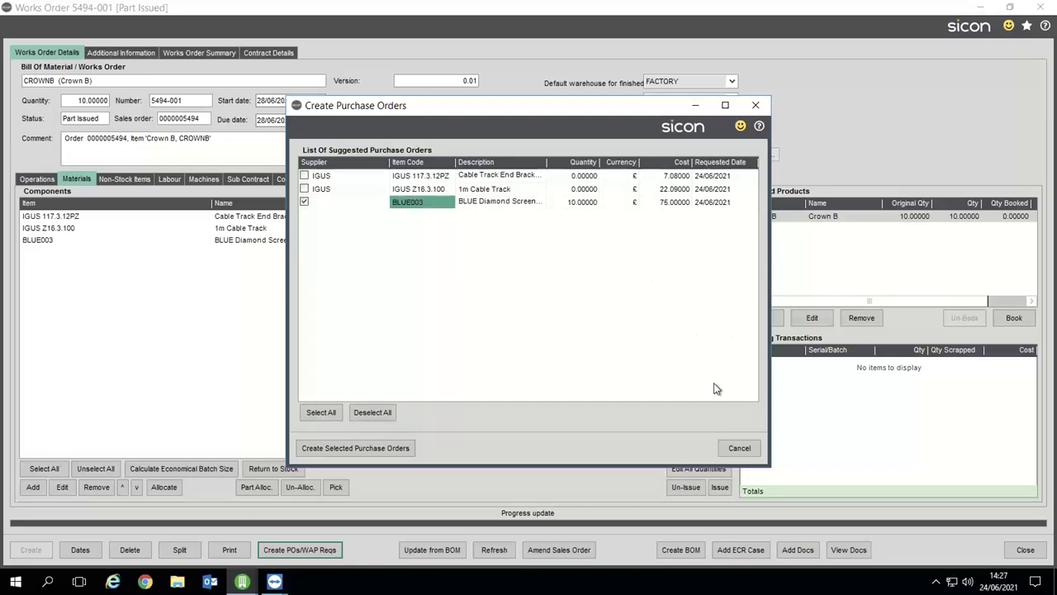
pyautogui.click(740, 448)
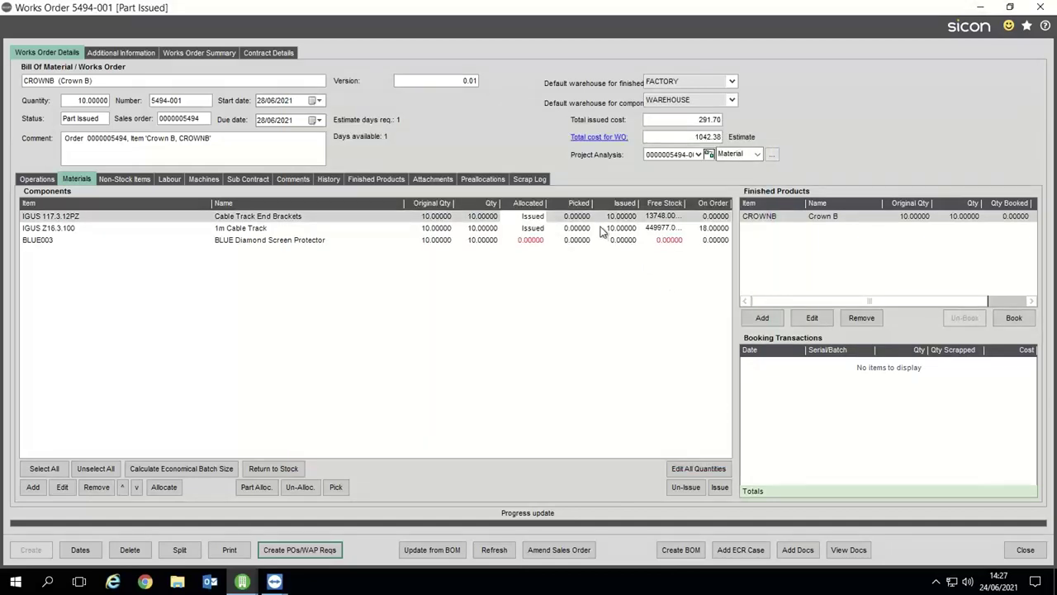
# Step: Review the works order's cost summary and component cost breakdown, and look over the actions available for the IGUS 117.3.12PZ component line
pyautogui.doubleClick(708, 137)
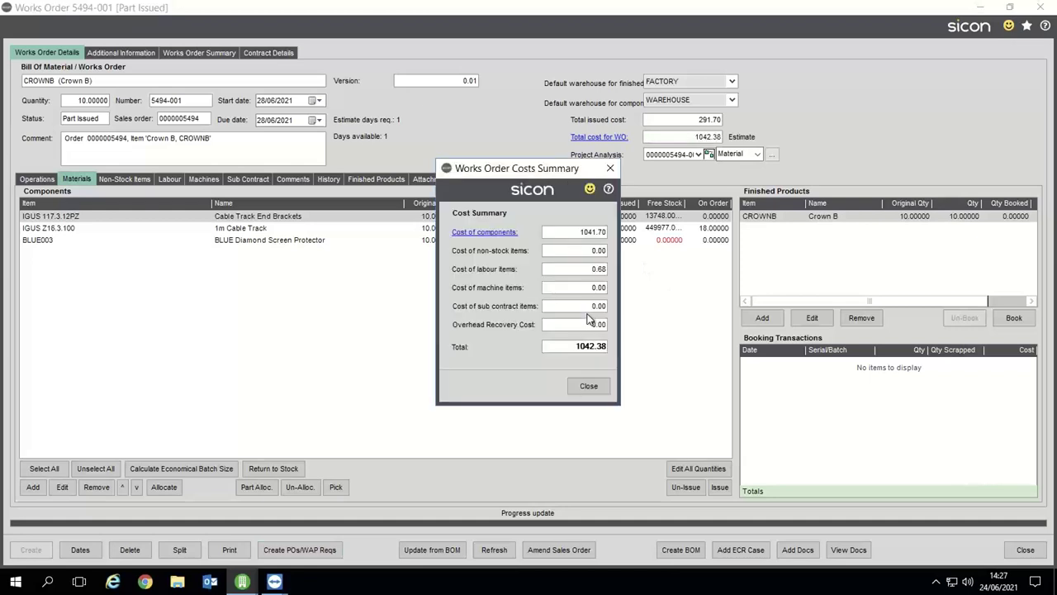
pyautogui.doubleClick(587, 232)
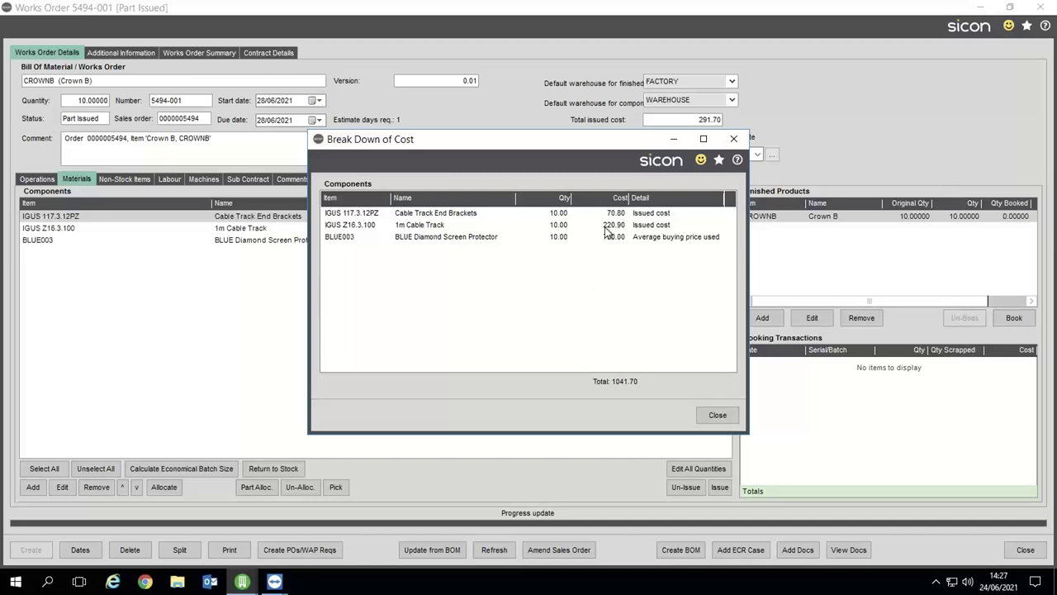
pyautogui.click(717, 414)
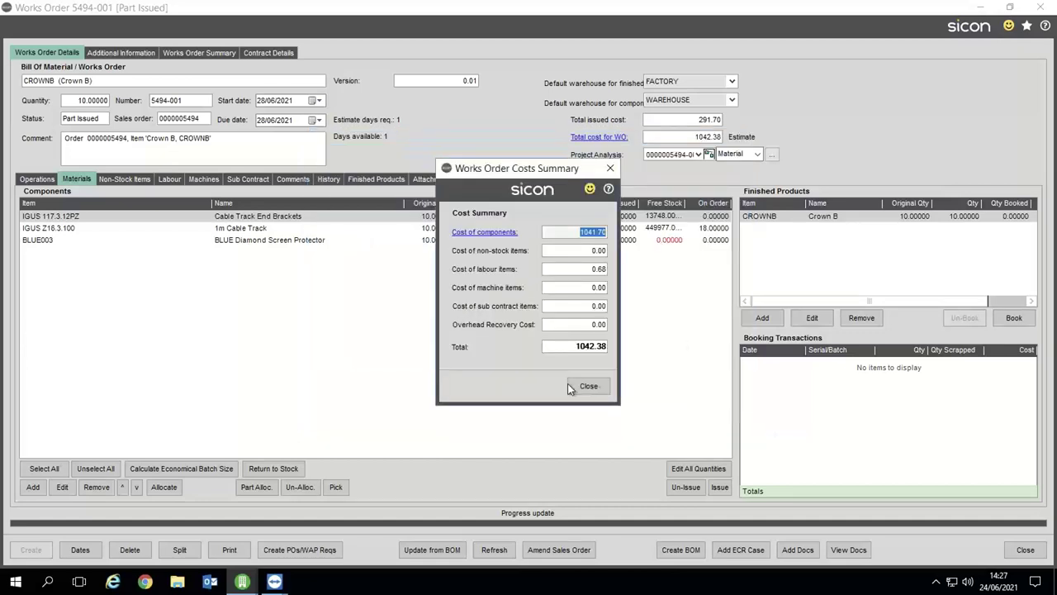
pyautogui.click(588, 388)
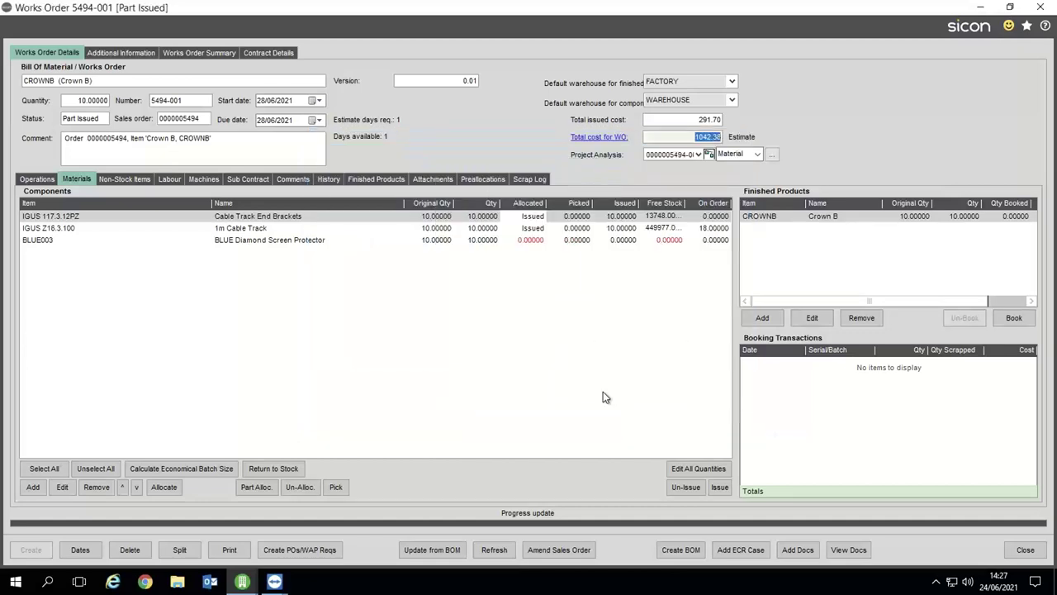
pyautogui.rightClick(285, 221)
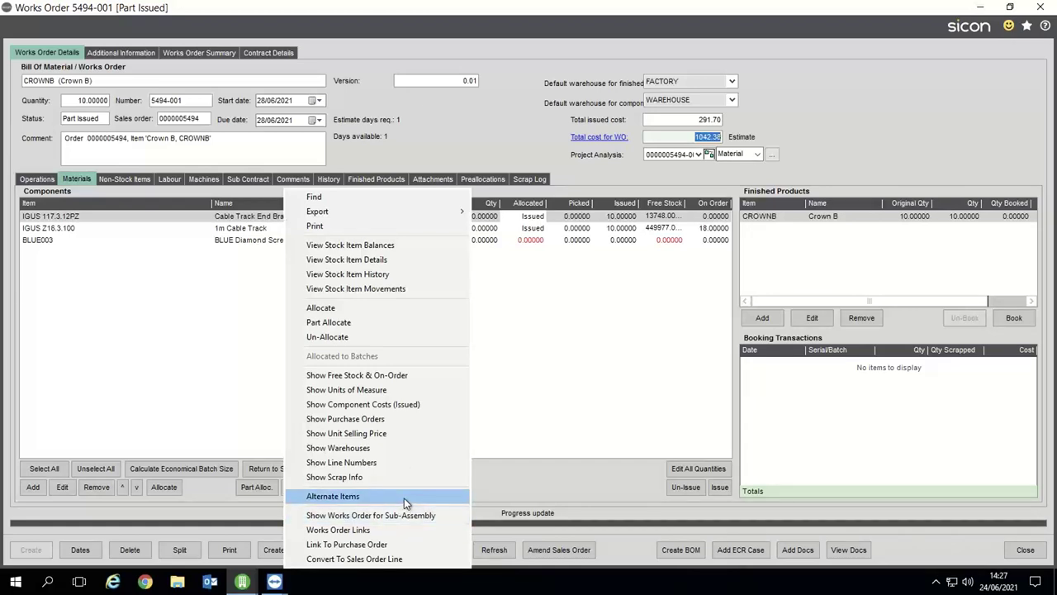
pyautogui.click(245, 343)
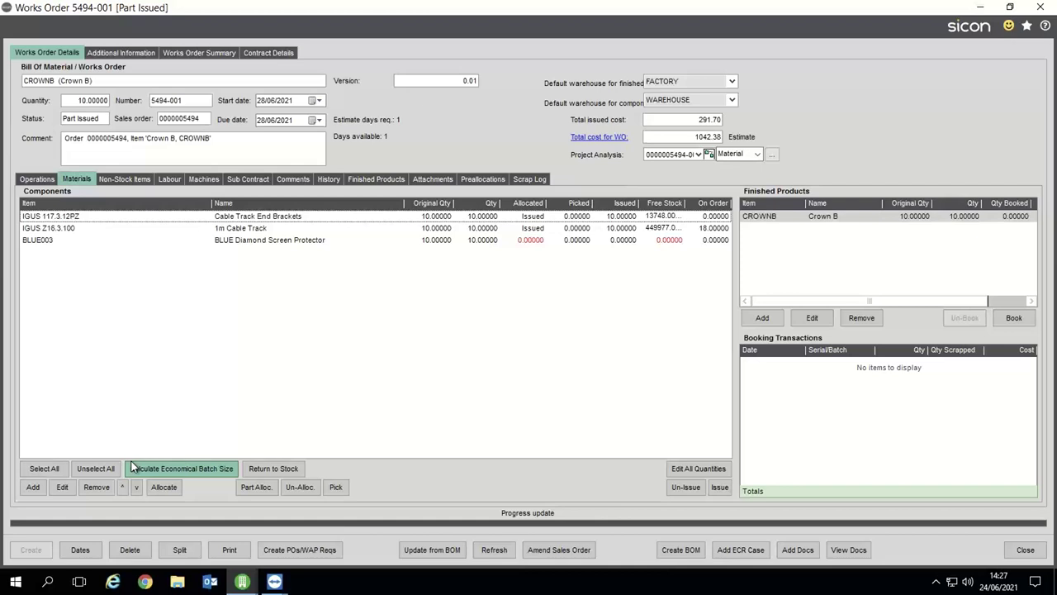
# Step: Review the works order's non-stock items and labour, examining the runtime labour line and its actual transaction
pyautogui.click(121, 182)
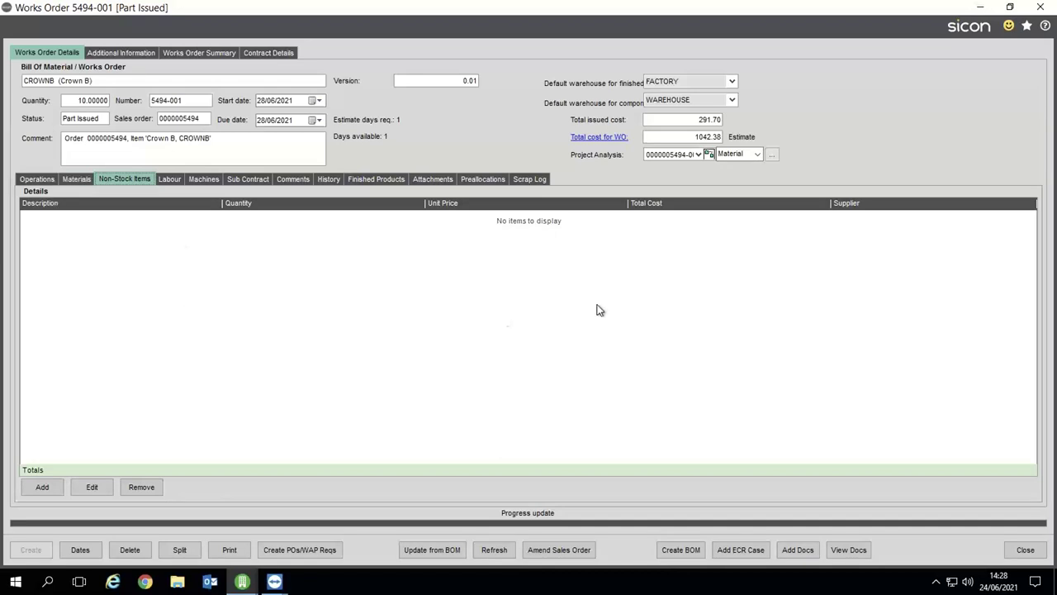
pyautogui.click(171, 180)
pyautogui.click(189, 216)
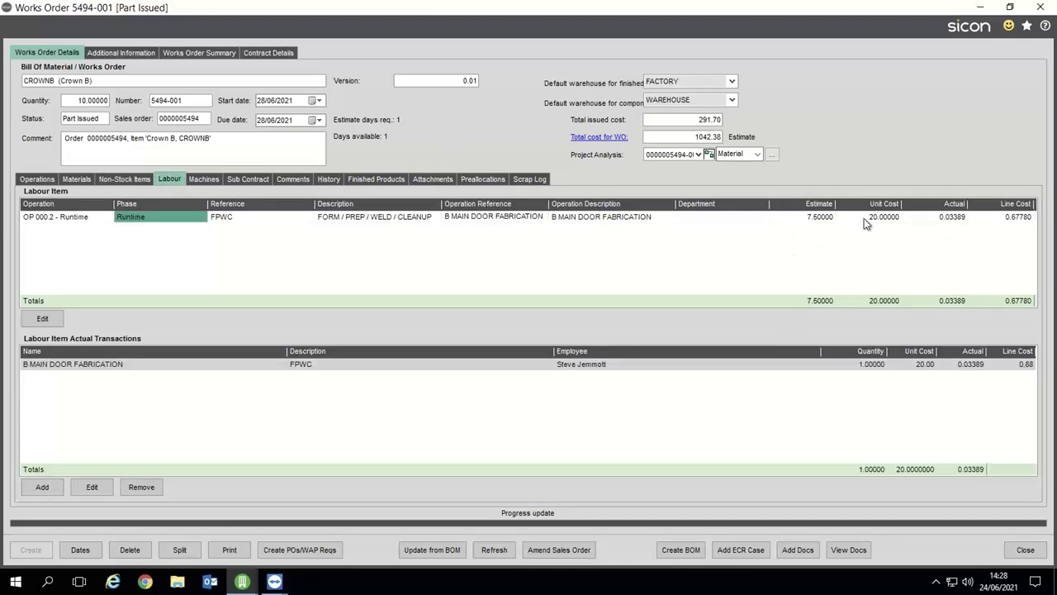
pyautogui.click(623, 364)
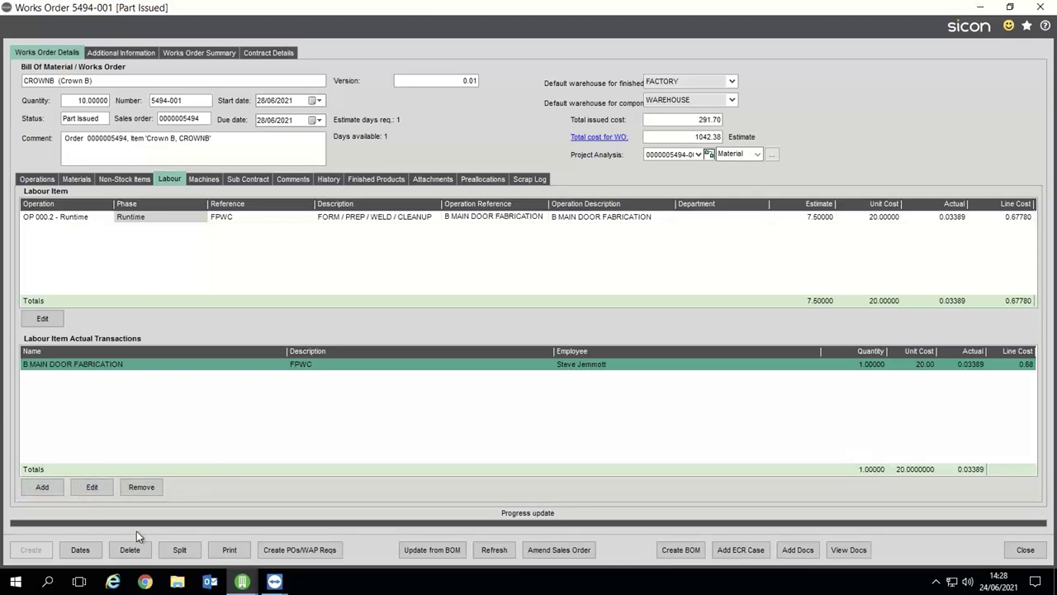
# Step: Look over the works order's printable documents, minimise its window and view the latest WO Single Works Order Route Card among the spooled reports
pyautogui.click(228, 551)
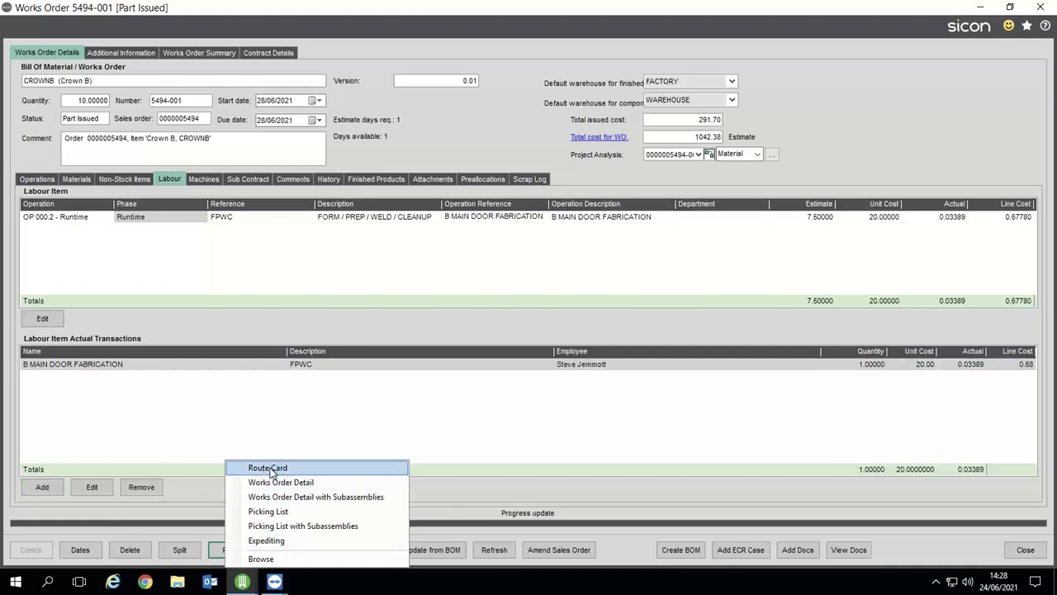
pyautogui.click(962, 86)
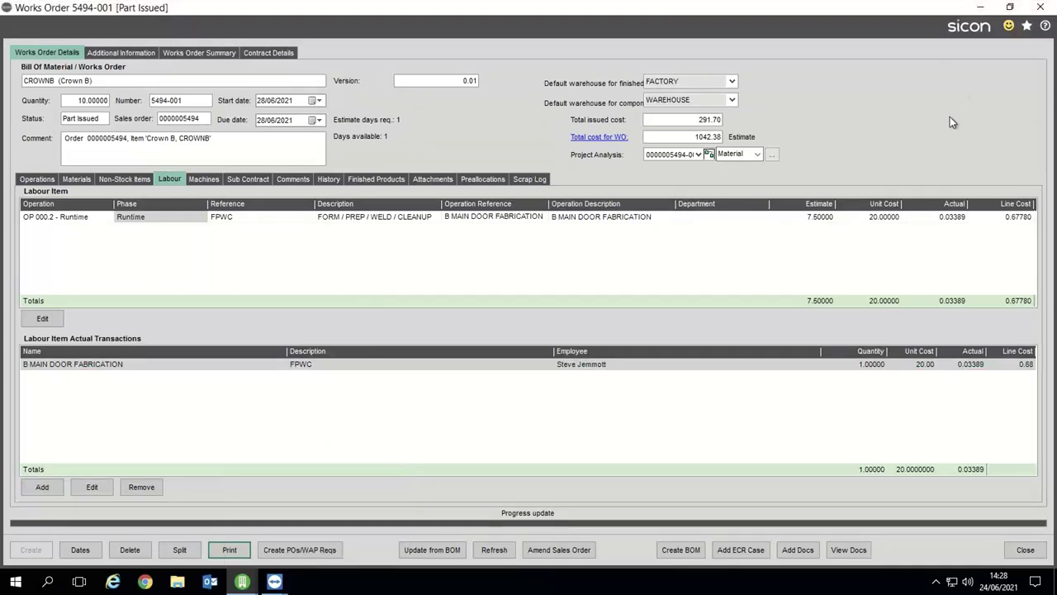
pyautogui.click(981, 7)
pyautogui.click(712, 10)
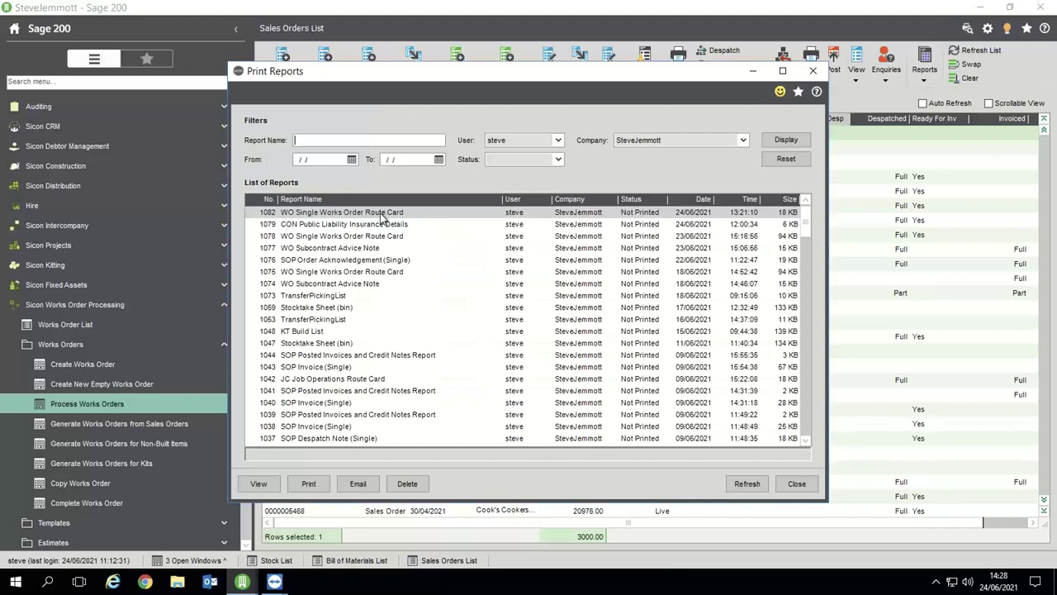
pyautogui.click(382, 213)
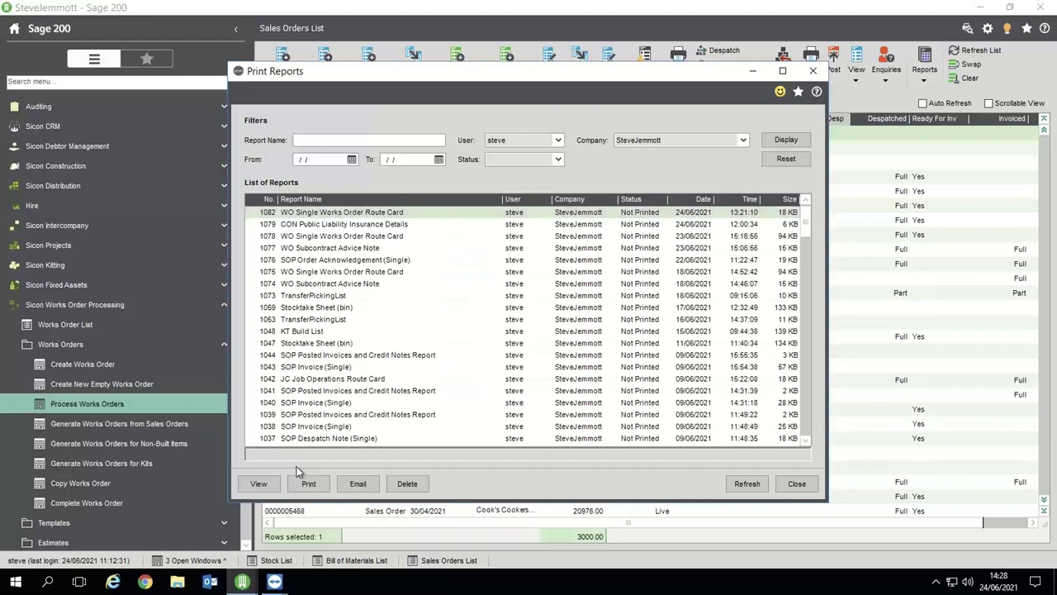
pyautogui.click(259, 484)
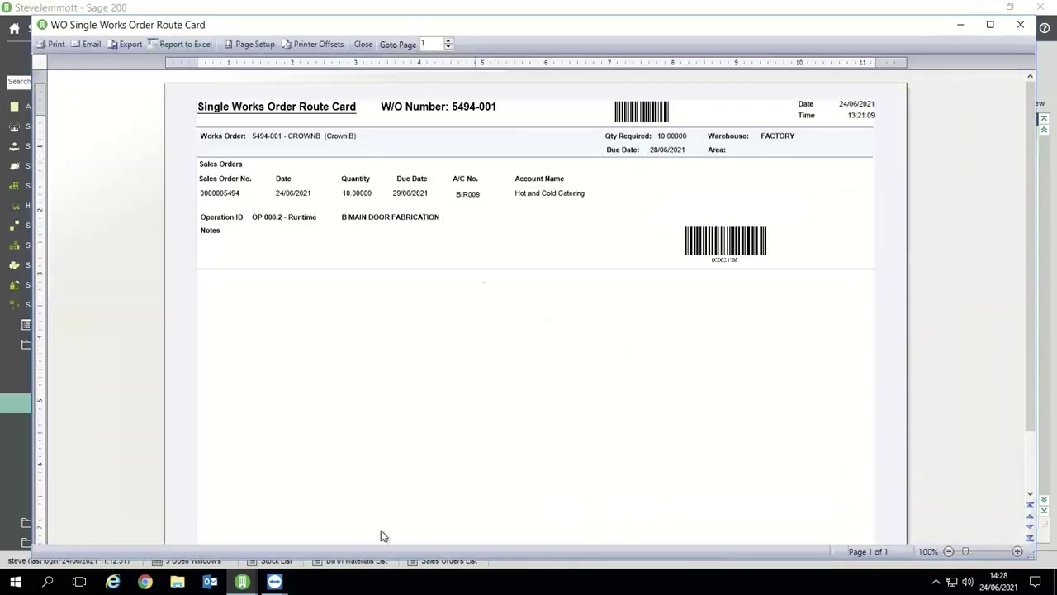
# Step: Switch to the TeamViewer remote control of the handheld device, narrow its window and place it beside the route card
pyautogui.moveTo(279, 583)
pyautogui.click(313, 545)
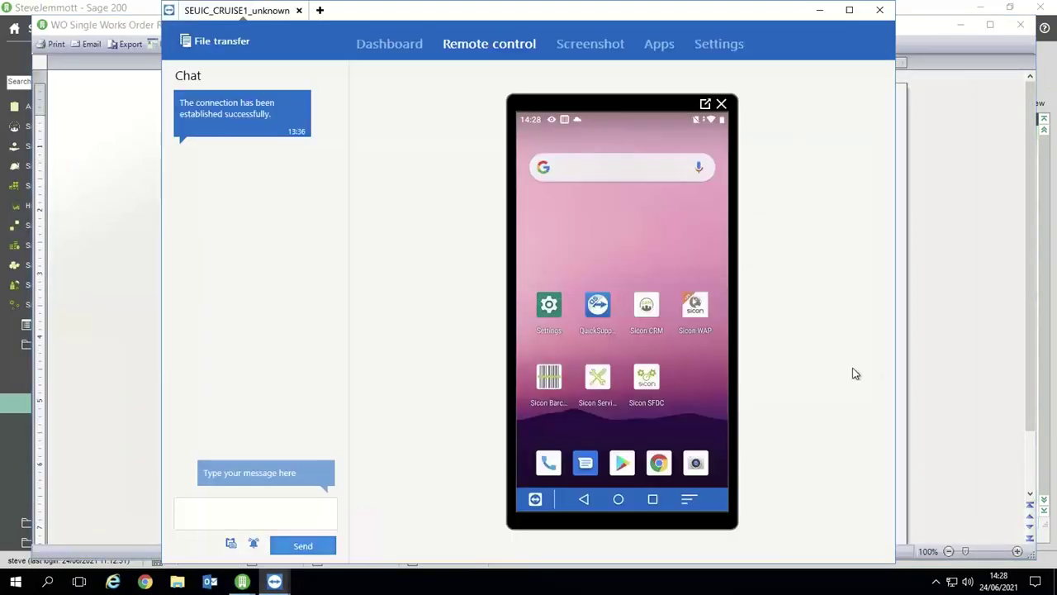
pyautogui.moveTo(897, 373); pyautogui.dragTo(710, 368)
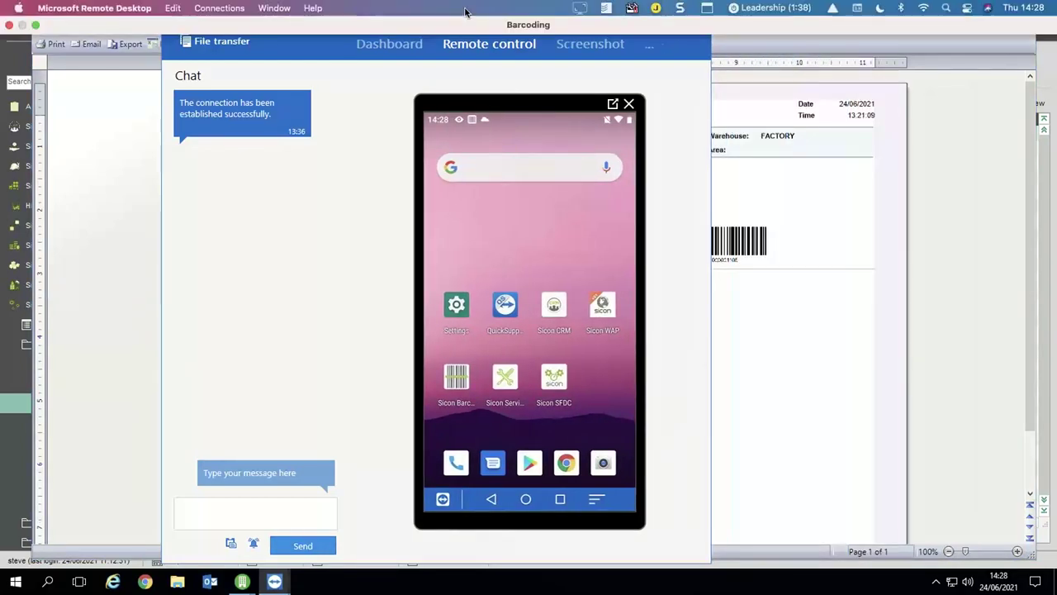
pyautogui.moveTo(471, 22); pyautogui.dragTo(294, 23)
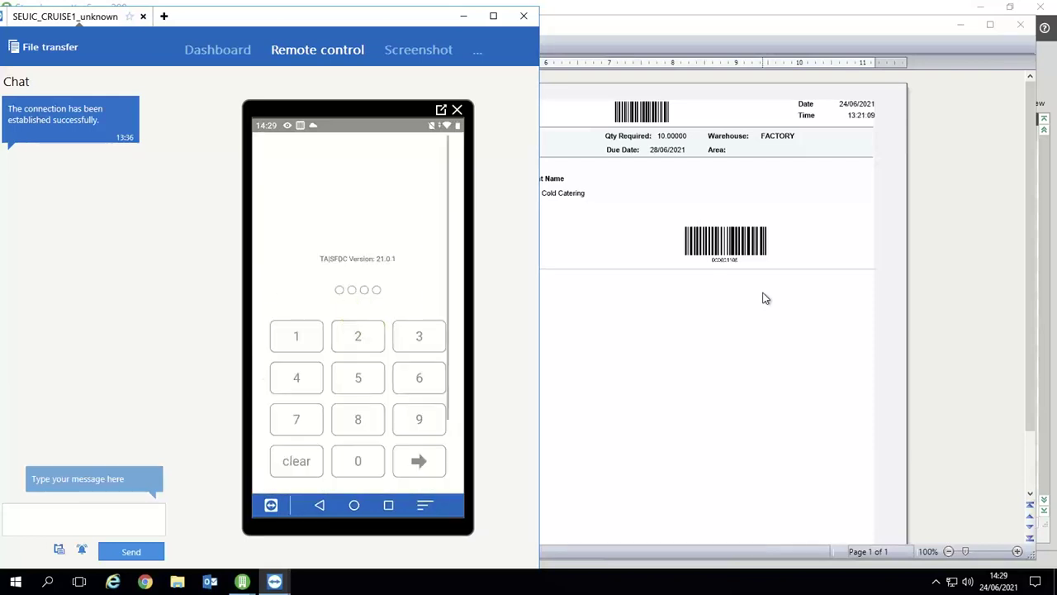
# Step: Bring the route card preview back to the front, and close it and the list of reports
pyautogui.click(704, 355)
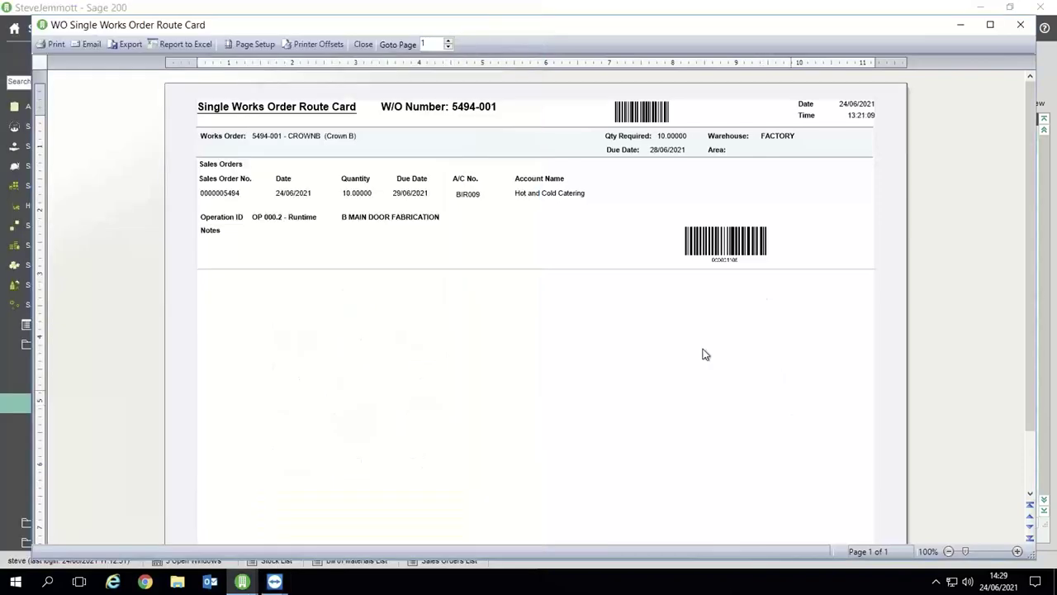
pyautogui.click(364, 47)
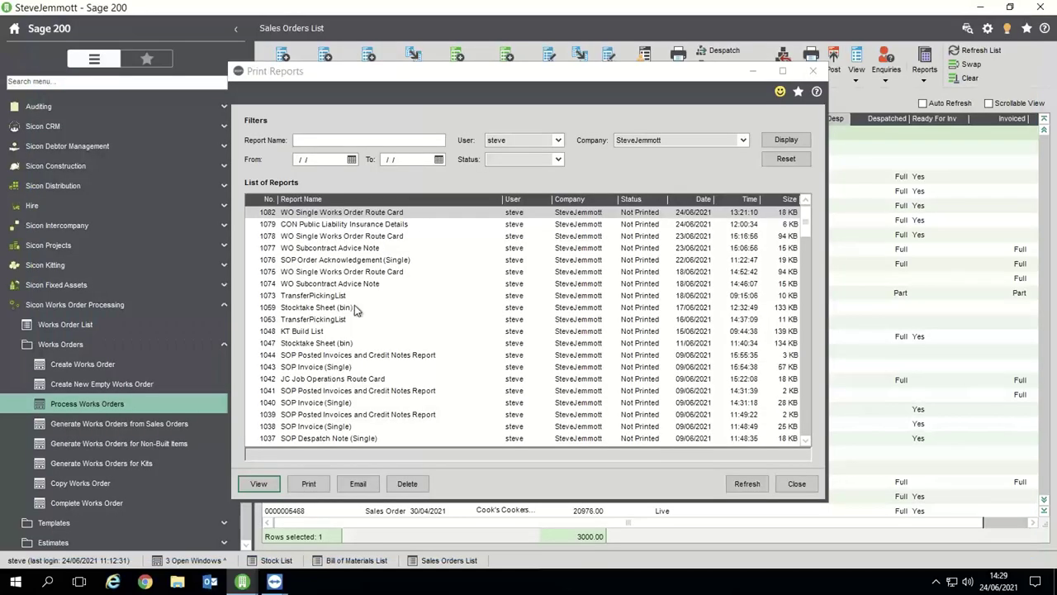
pyautogui.click(796, 484)
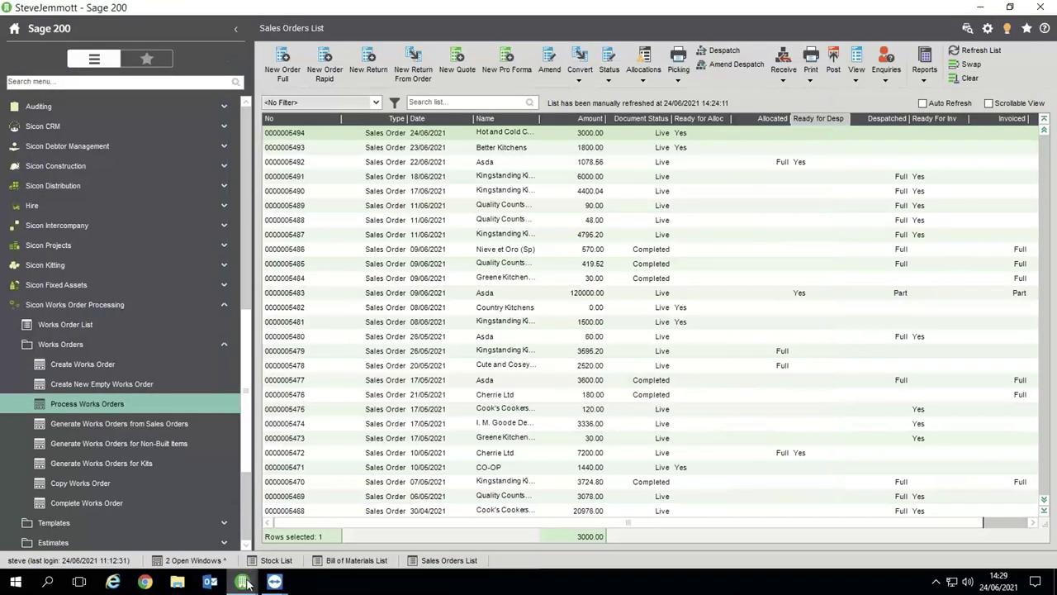
# Step: Return to the Crown B works order, refresh it and review the actual labour transactions for B MAIN DOOR FABRICATION
pyautogui.moveTo(242, 582)
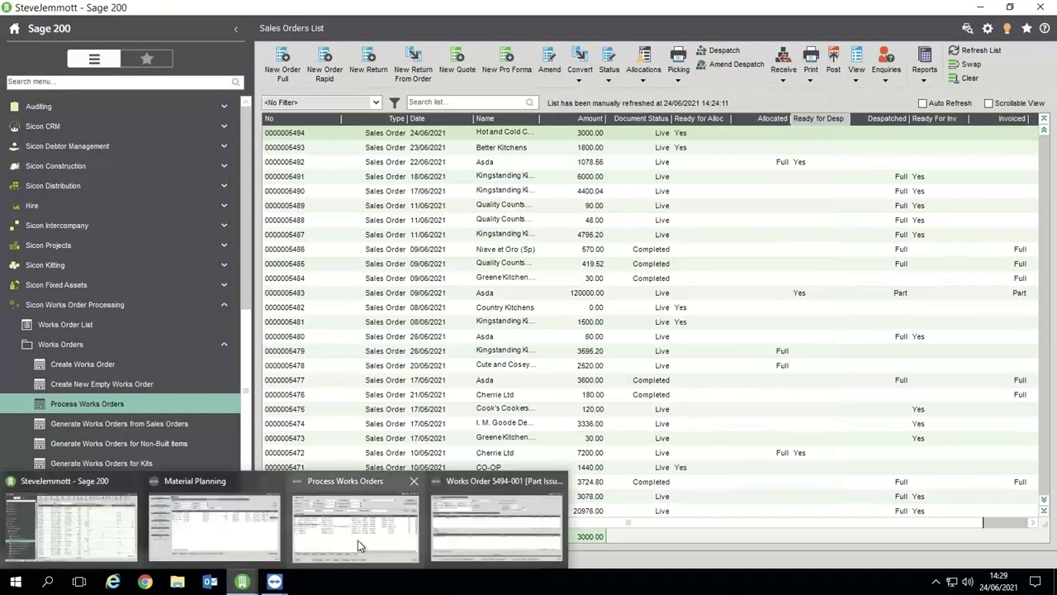
pyautogui.click(455, 537)
pyautogui.click(498, 550)
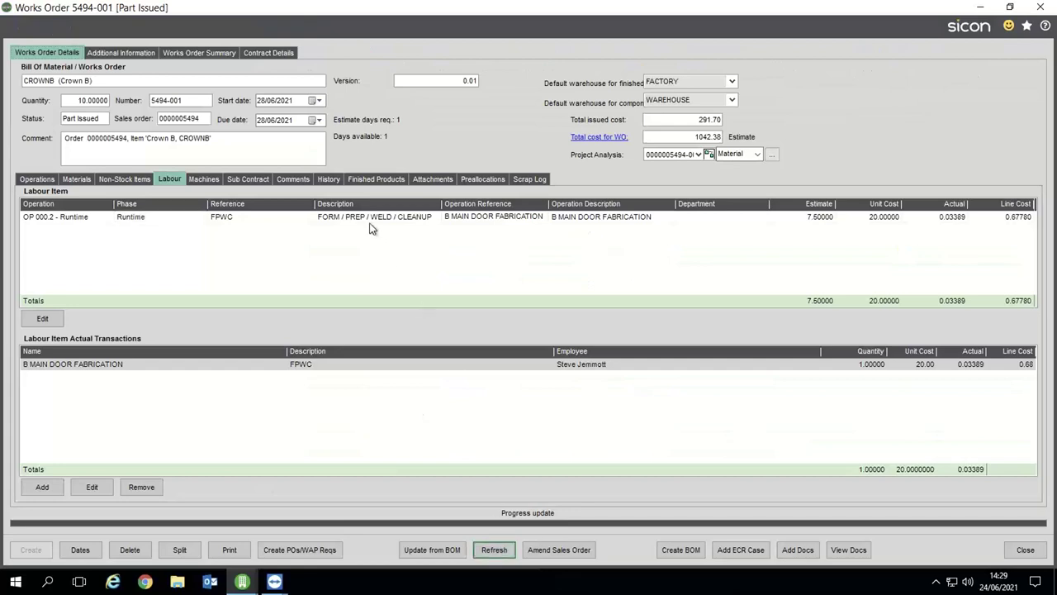
pyautogui.click(579, 379)
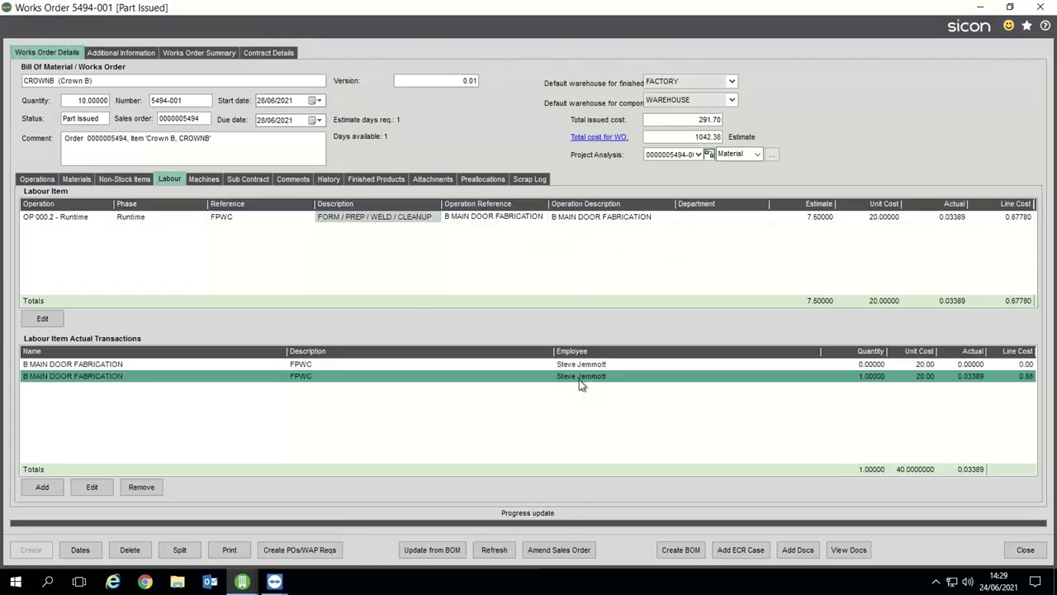
pyautogui.click(884, 367)
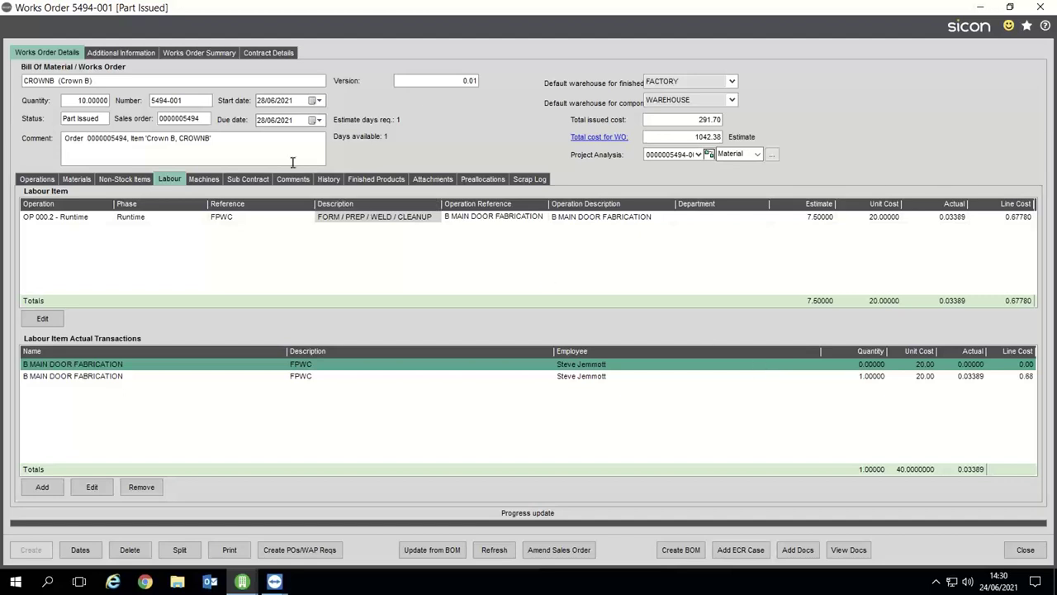
# Step: Add the LAS001 Laser Etch subcontract operation covering finished item CROWNB and components IGUS 117.3.12PZ, IGUS Z16.3.100 and BLUE003
pyautogui.click(242, 177)
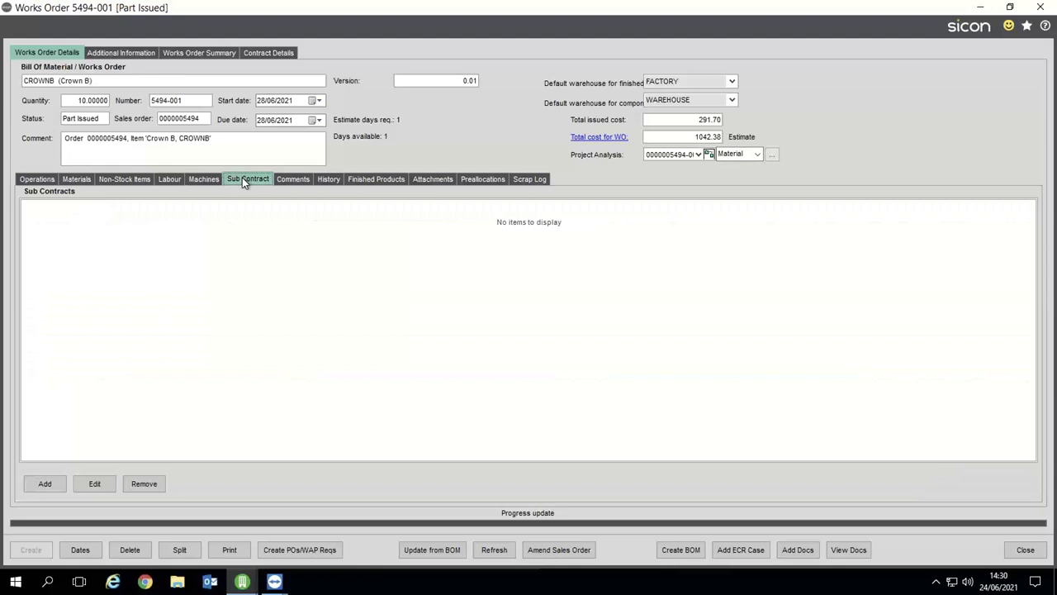
pyautogui.click(45, 483)
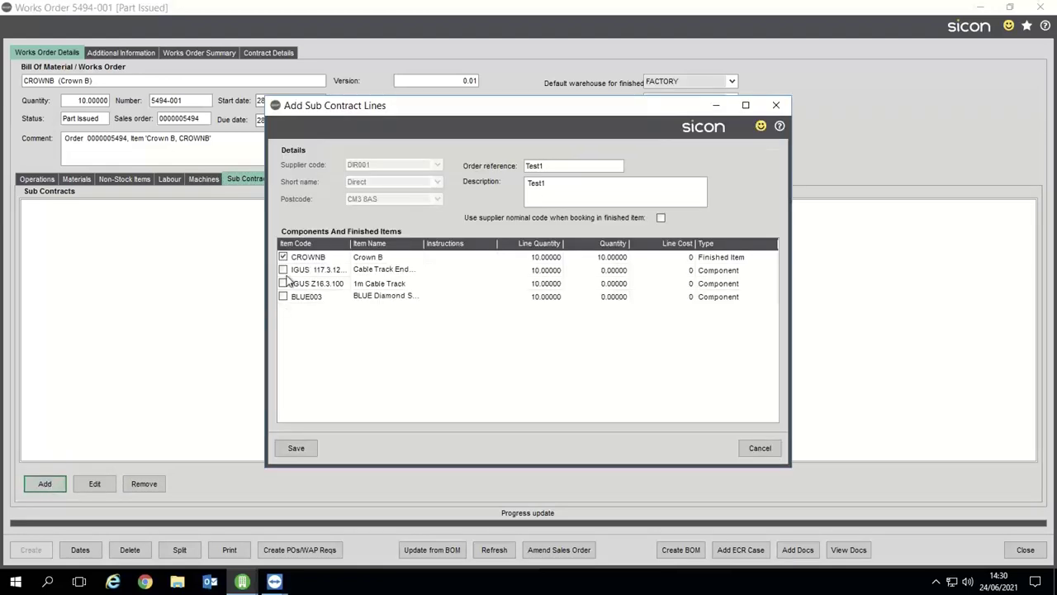
pyautogui.click(283, 257)
pyautogui.click(284, 271)
pyautogui.click(283, 284)
pyautogui.click(284, 296)
pyautogui.click(289, 447)
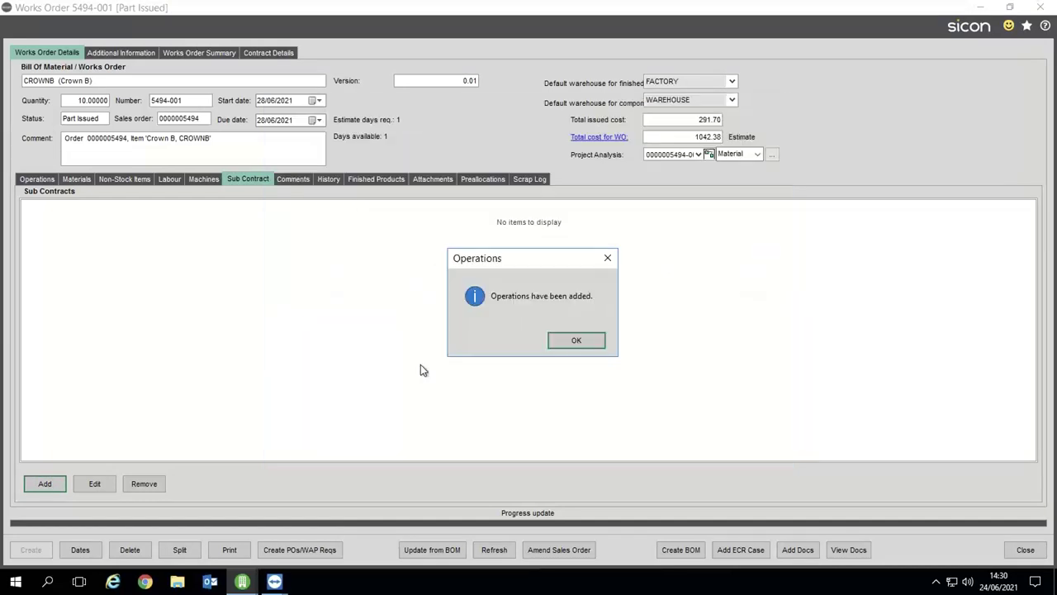
pyautogui.click(576, 340)
# Step: Check the works order's operations list and open the CROWNB subcontract line under LAS001 for editing
pyautogui.click(37, 178)
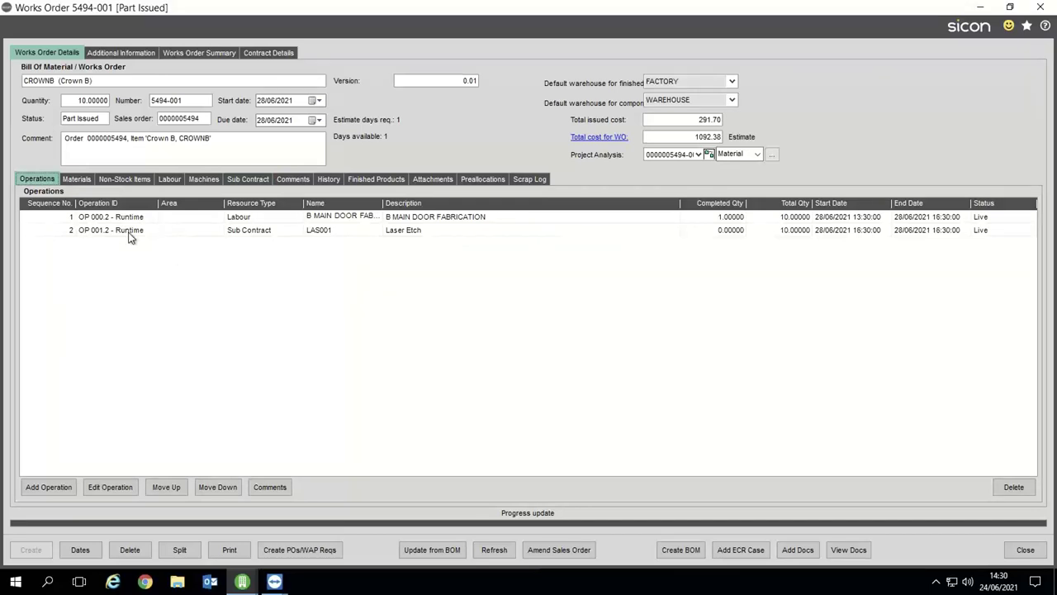
pyautogui.click(248, 178)
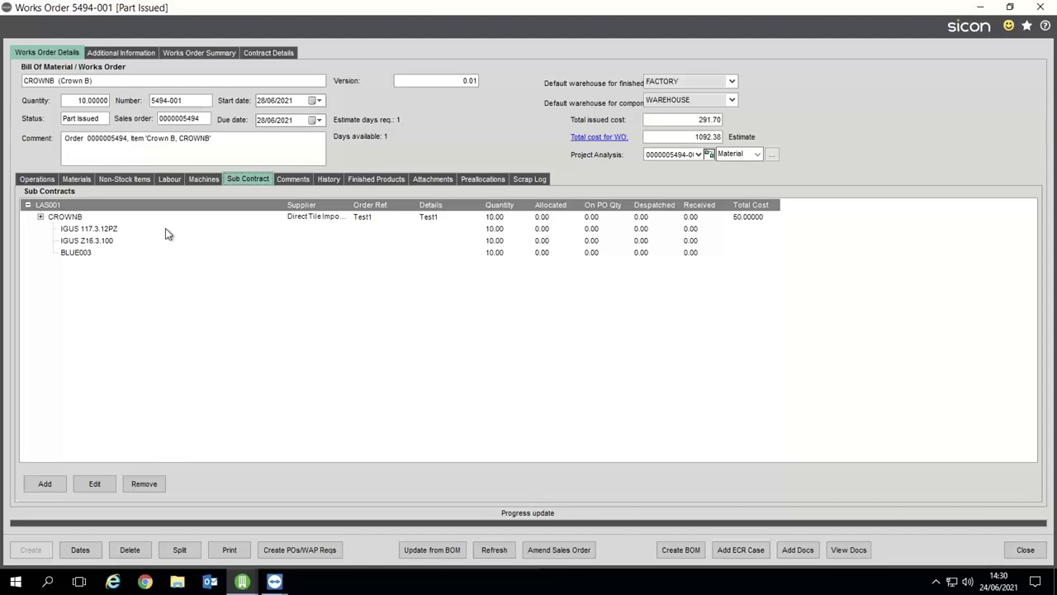
pyautogui.click(122, 217)
pyautogui.click(95, 484)
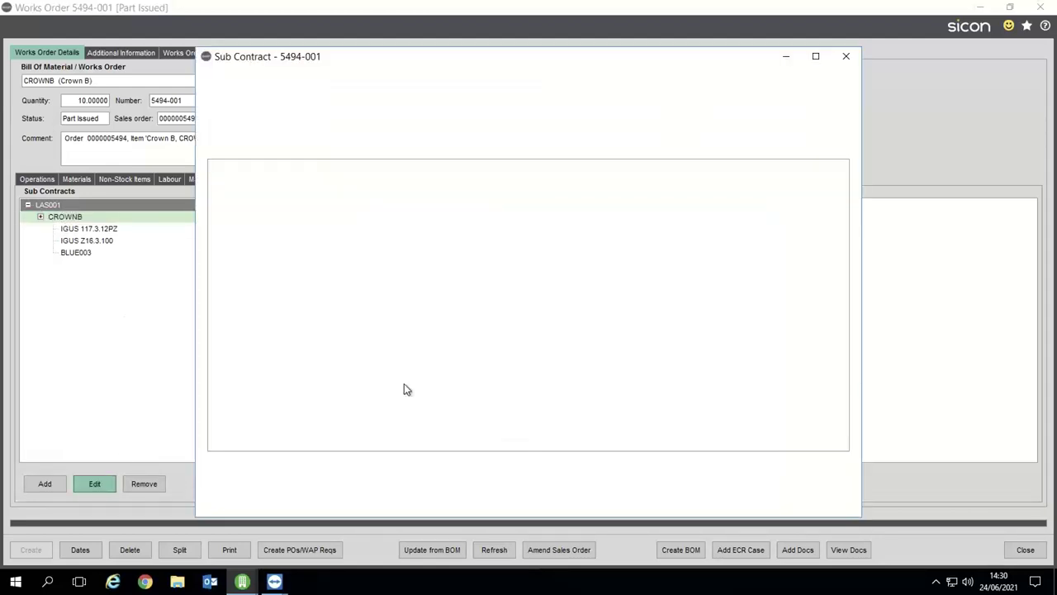
# Step: Start generating the subcontract purchase order and set the unit price to 15 on all three component lines
pyautogui.click(680, 464)
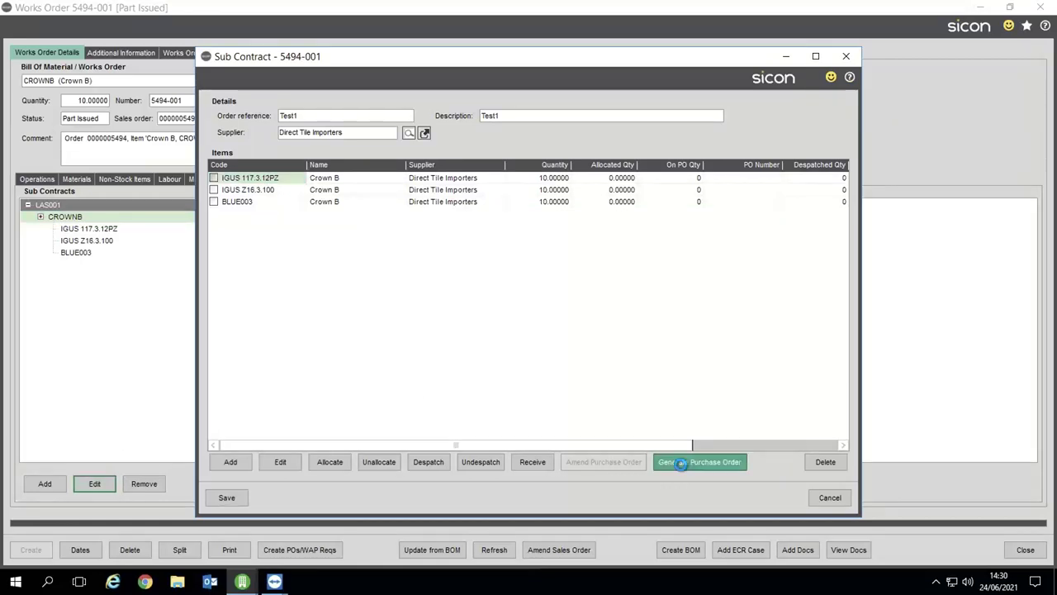
pyautogui.click(636, 233)
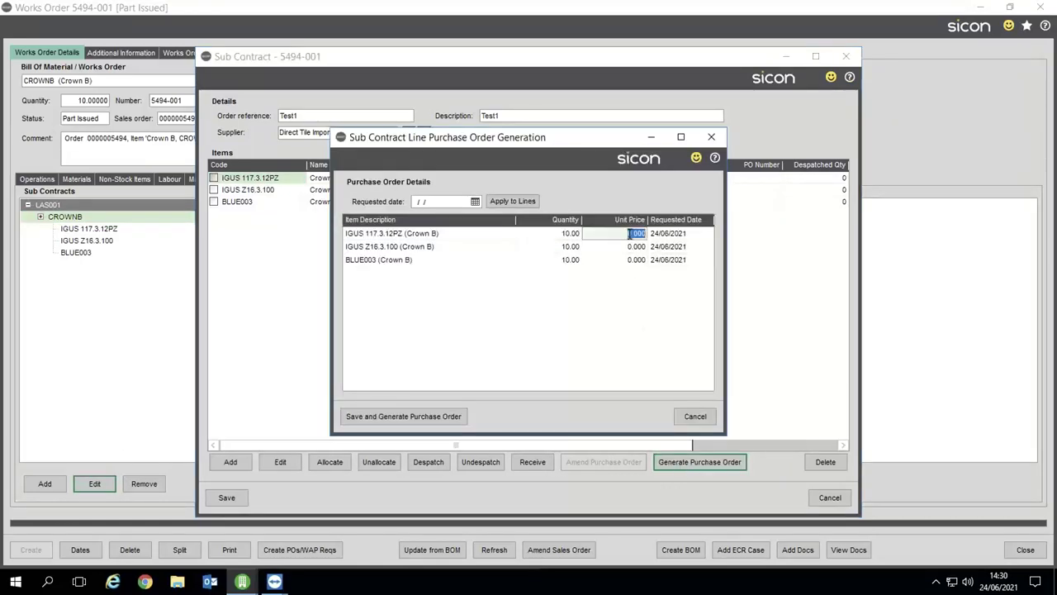
pyautogui.write('15')
pyautogui.click(632, 246)
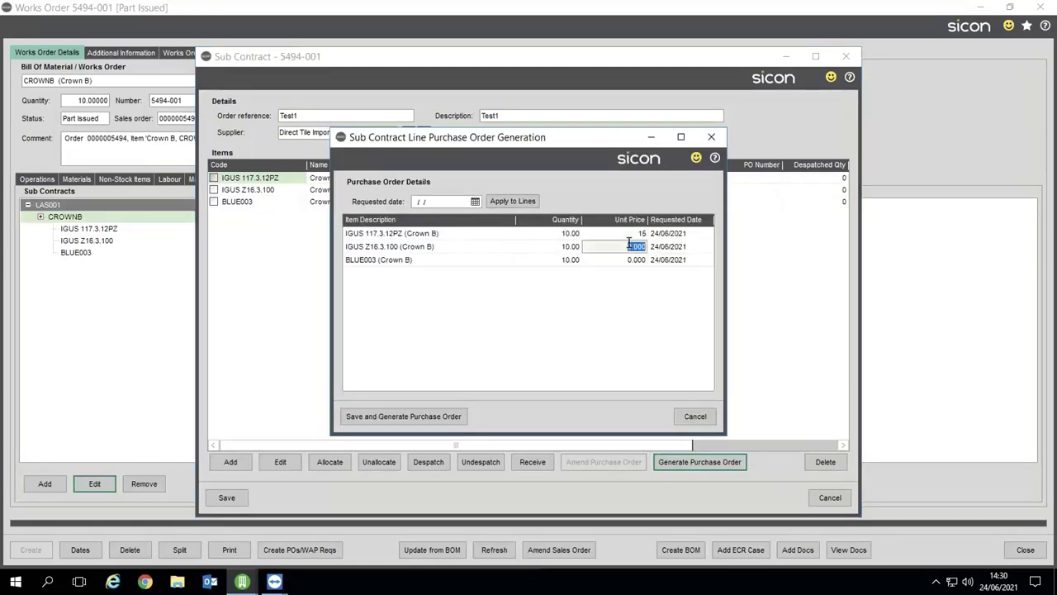
pyautogui.write('15')
pyautogui.click(629, 261)
pyautogui.write('15')
# Step: Apply the requested date 28/06/2021 to all lines, and save and generate the subcontract purchase order
pyautogui.click(475, 201)
pyautogui.click(426, 293)
pyautogui.click(508, 201)
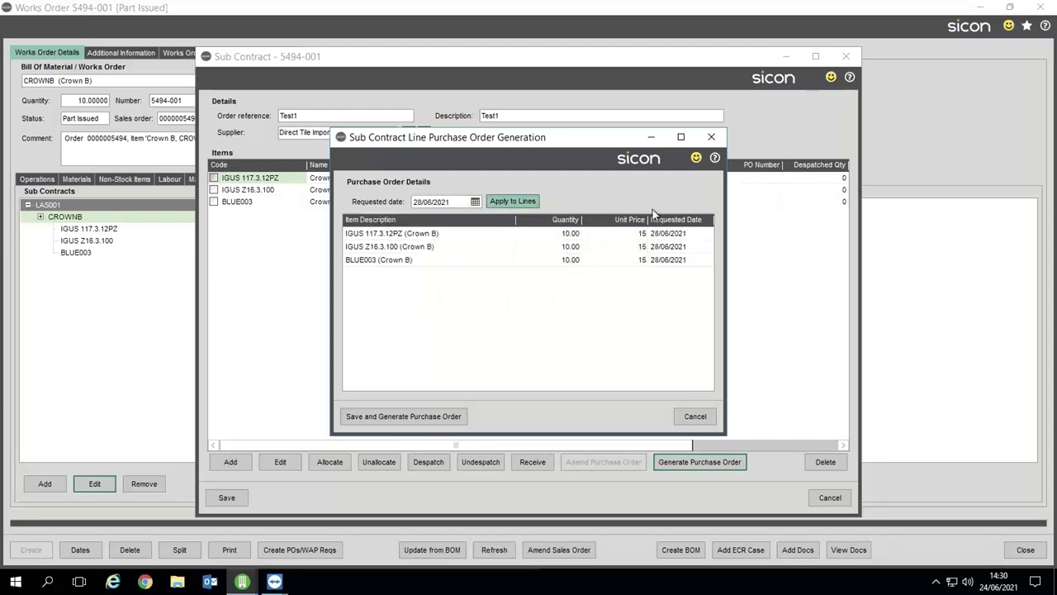
pyautogui.click(387, 416)
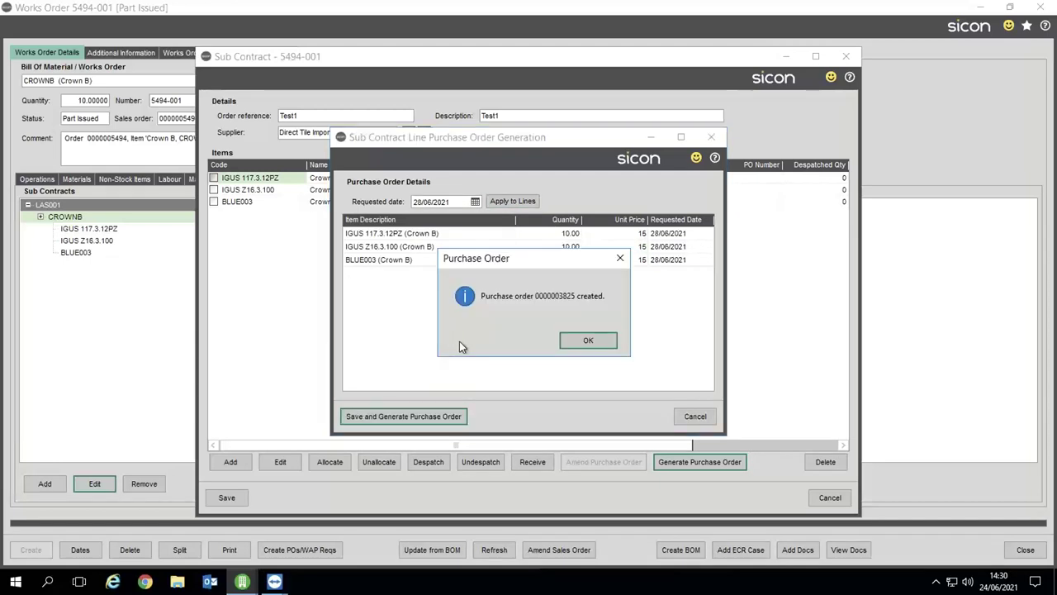
# Step: Save the subcontract with its generated purchase order and check the works order's cost summary
pyautogui.click(588, 340)
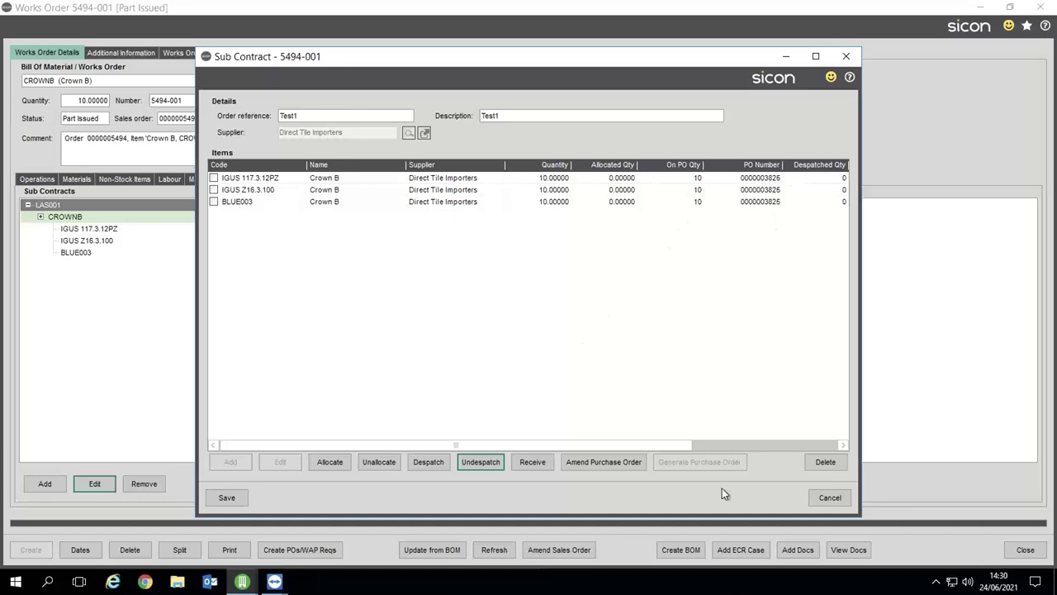
pyautogui.click(226, 497)
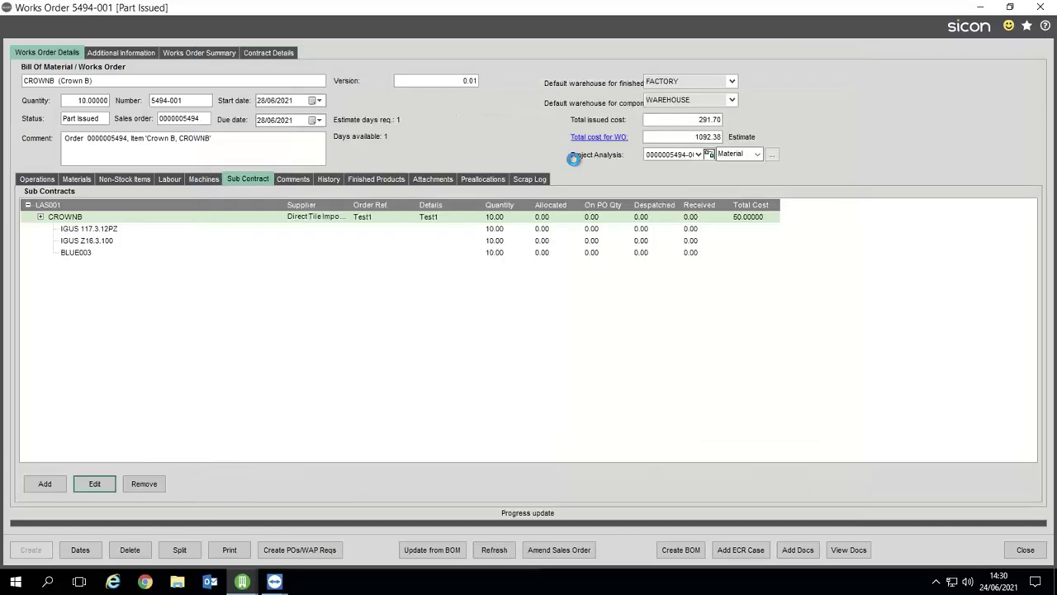
pyautogui.doubleClick(701, 137)
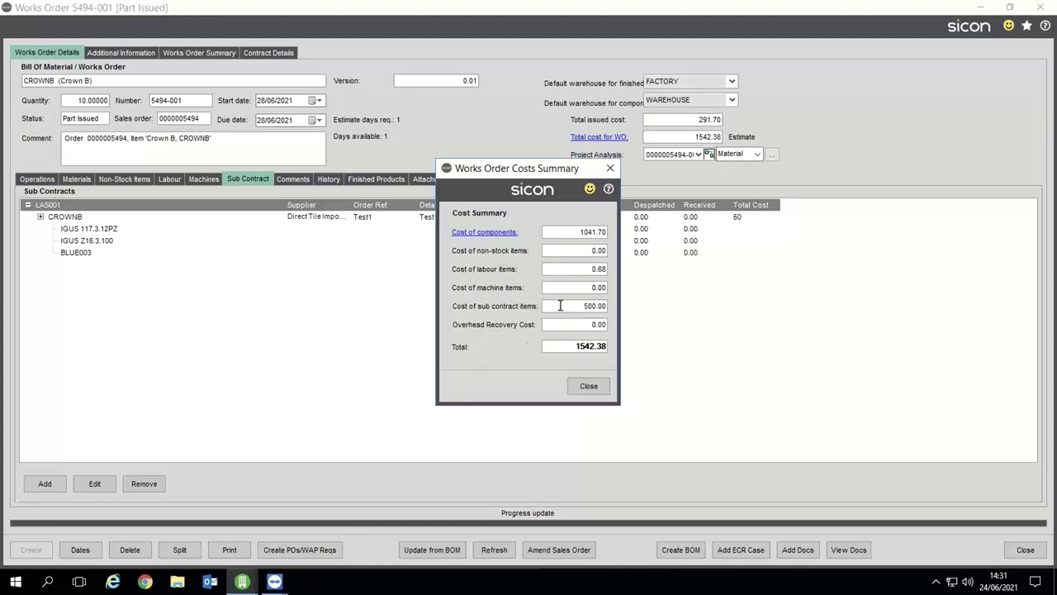
pyautogui.click(588, 386)
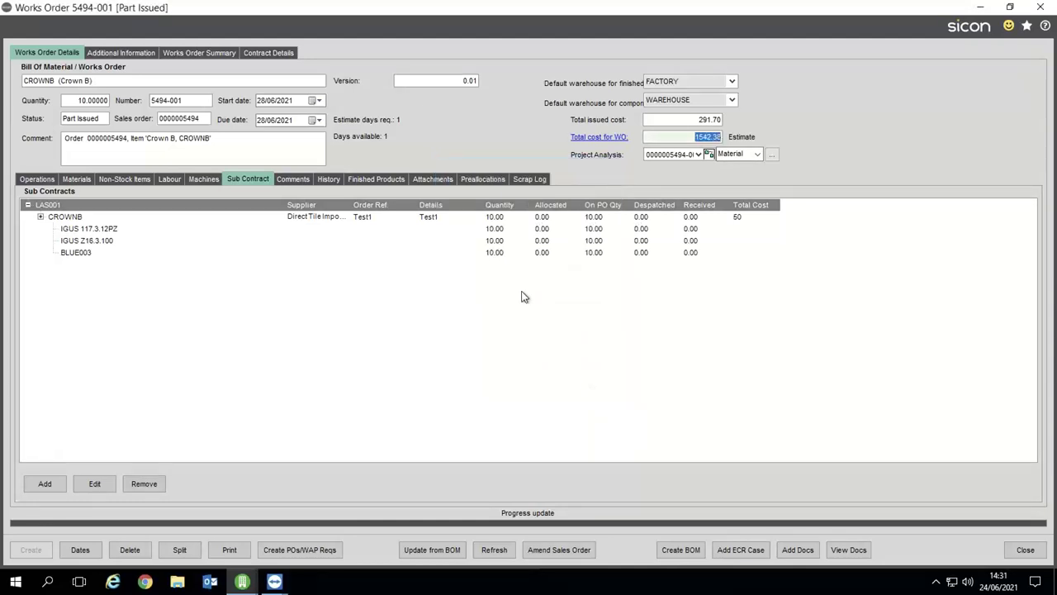
# Step: Try to despatch the IGUS 117.3.12PZ, IGUS Z16.3.100 and BLUE003 lines of the CROWNB subcontract
pyautogui.click(172, 219)
pyautogui.click(104, 484)
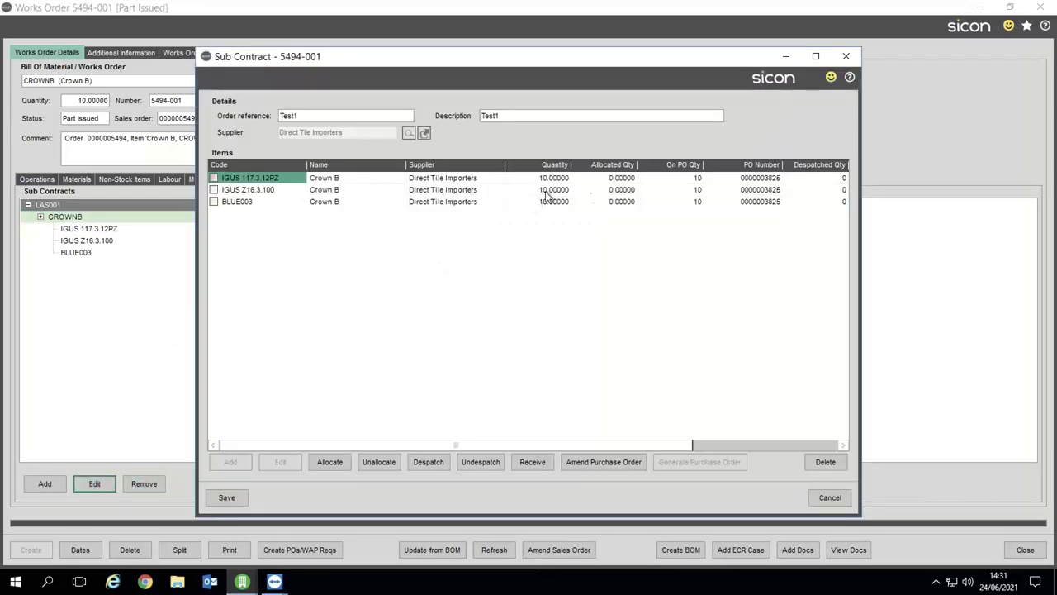
pyautogui.click(214, 178)
pyautogui.click(213, 189)
pyautogui.click(213, 202)
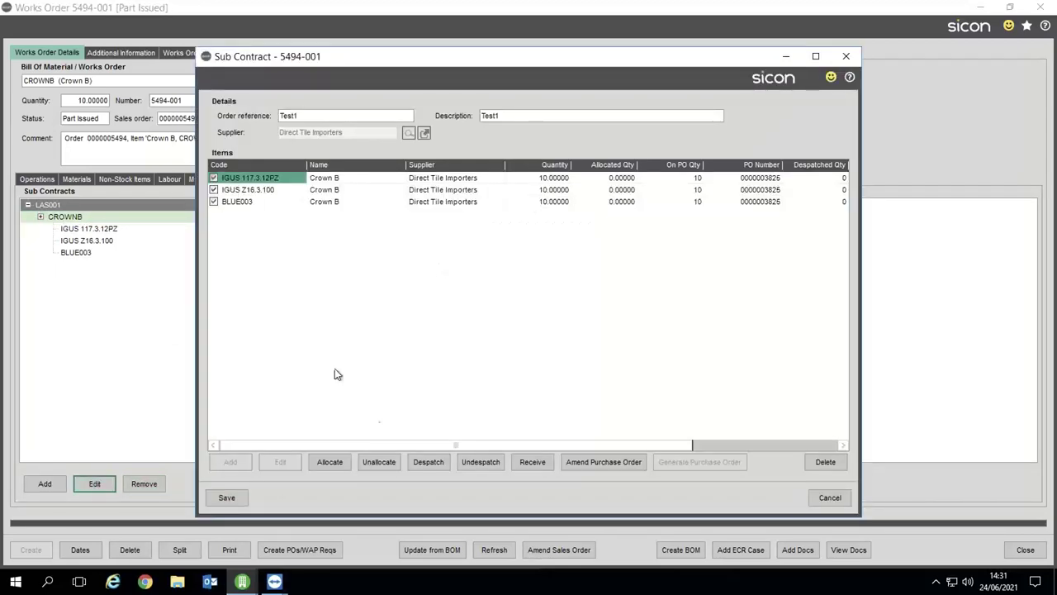
pyautogui.click(421, 460)
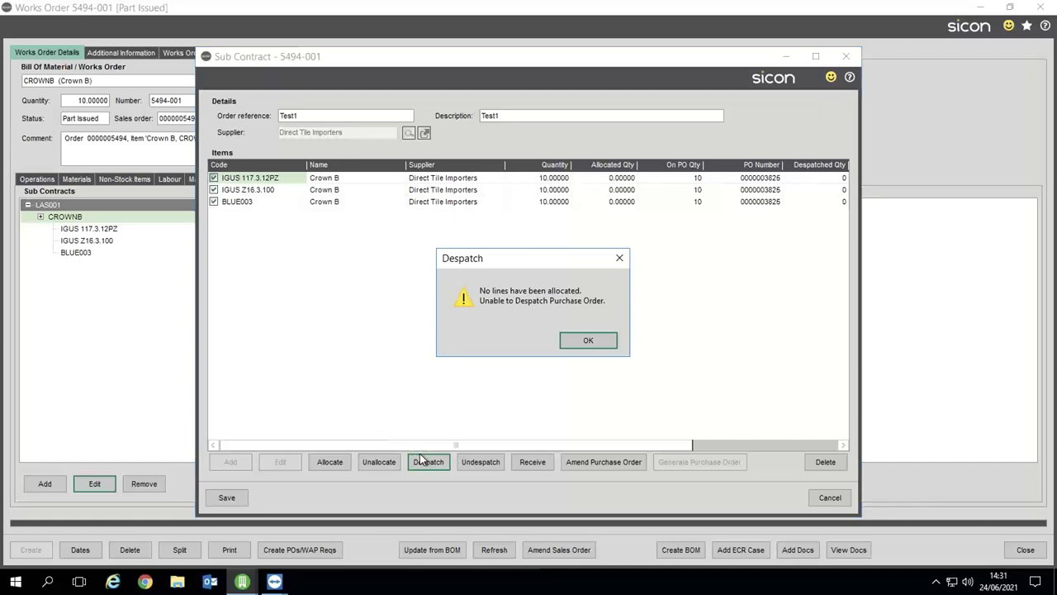
pyautogui.click(568, 339)
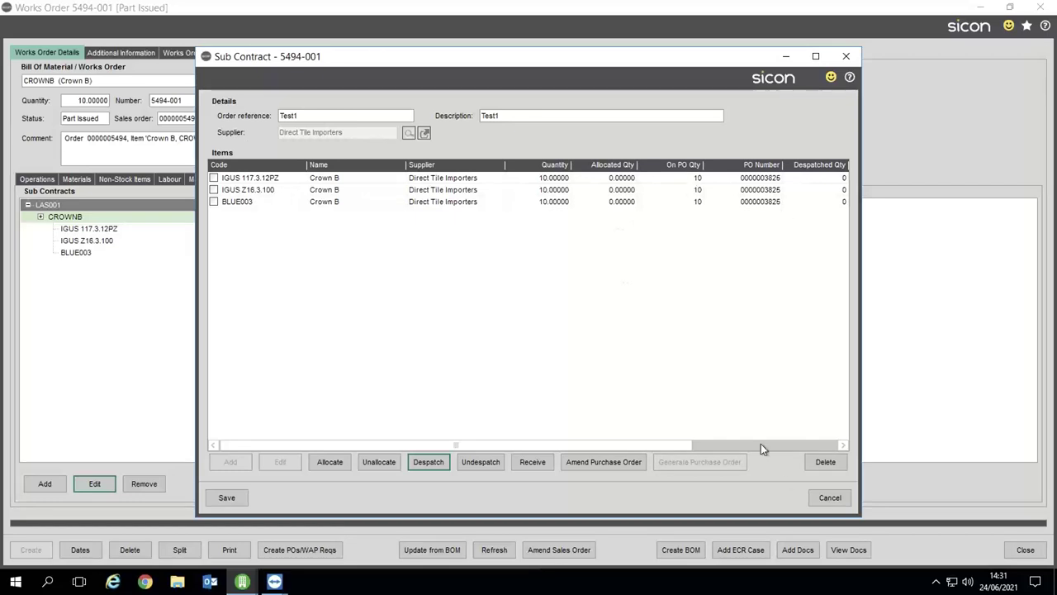
pyautogui.click(833, 496)
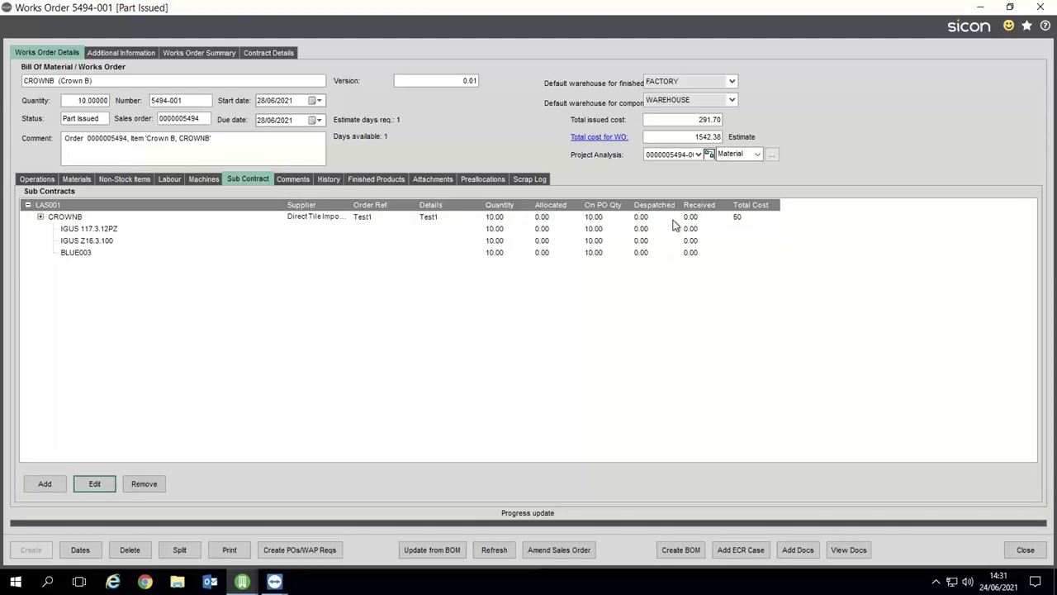
# Step: Review the works order's finished products and inspect the details of finished item CROWNB
pyautogui.click(357, 180)
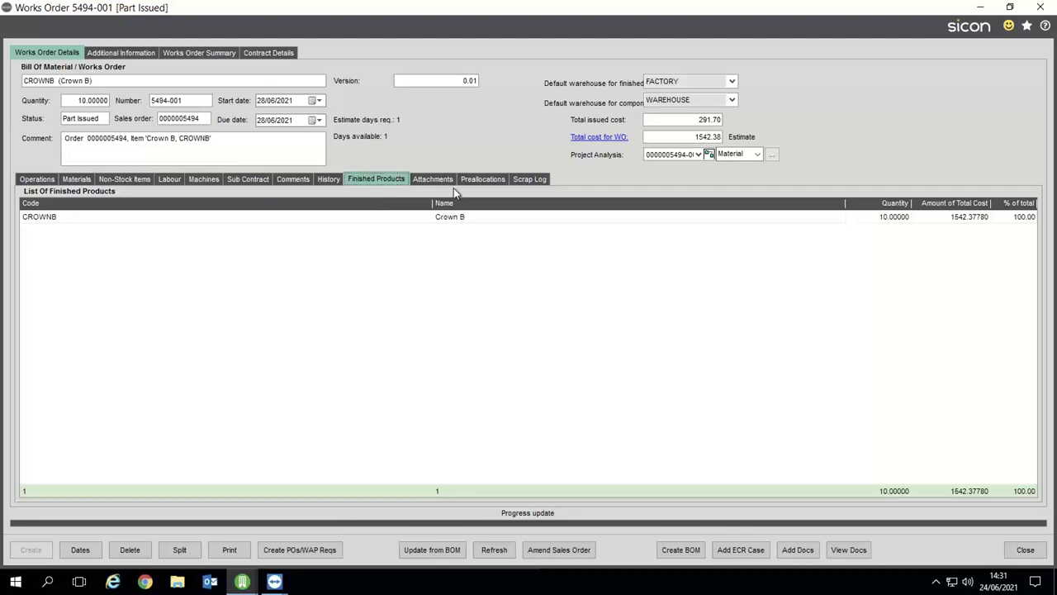
pyautogui.click(76, 178)
pyautogui.click(831, 219)
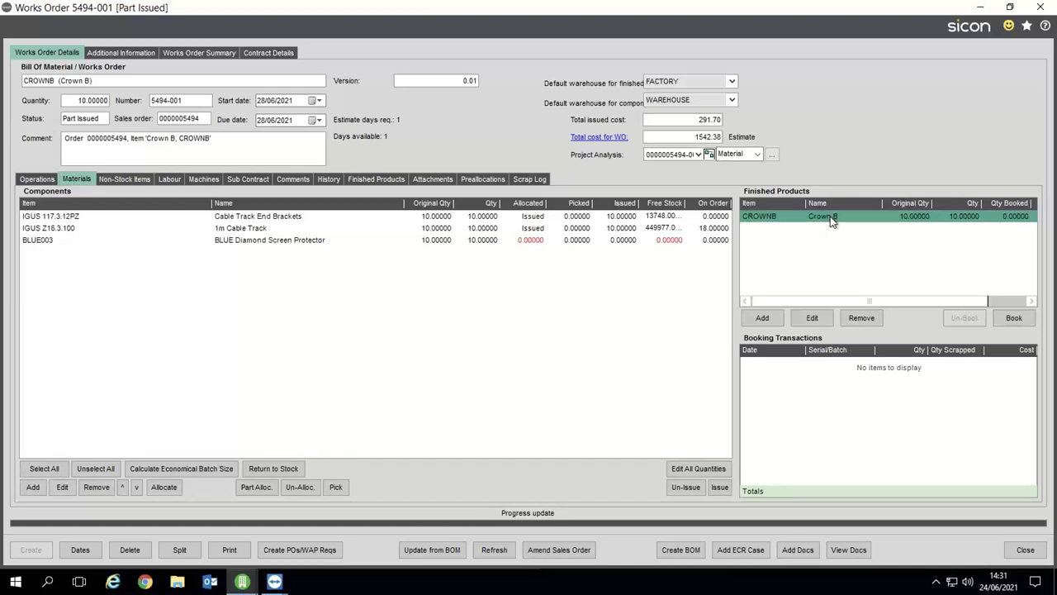
pyautogui.click(798, 315)
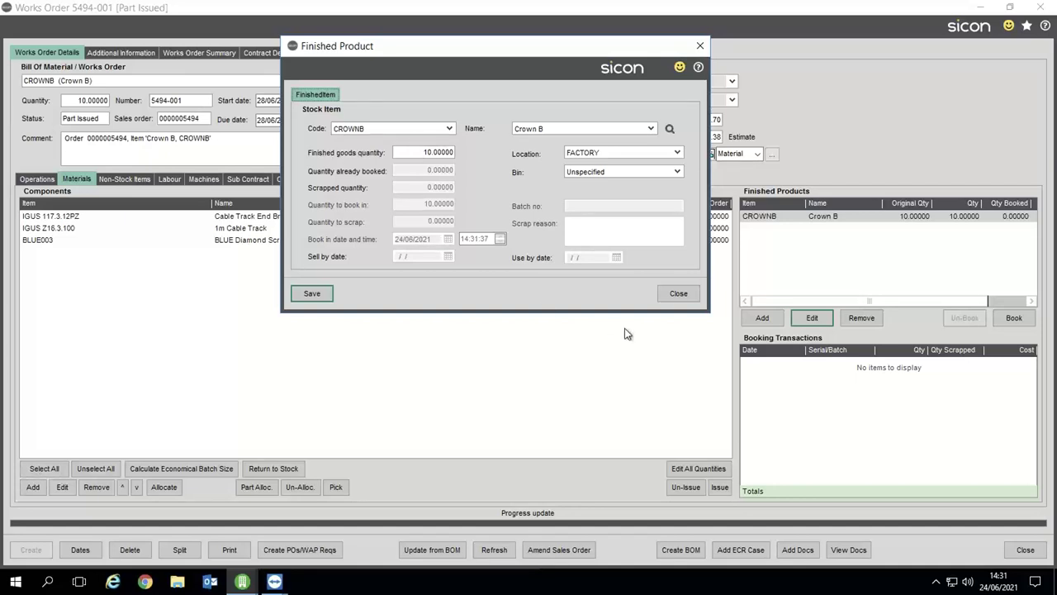
pyautogui.click(678, 293)
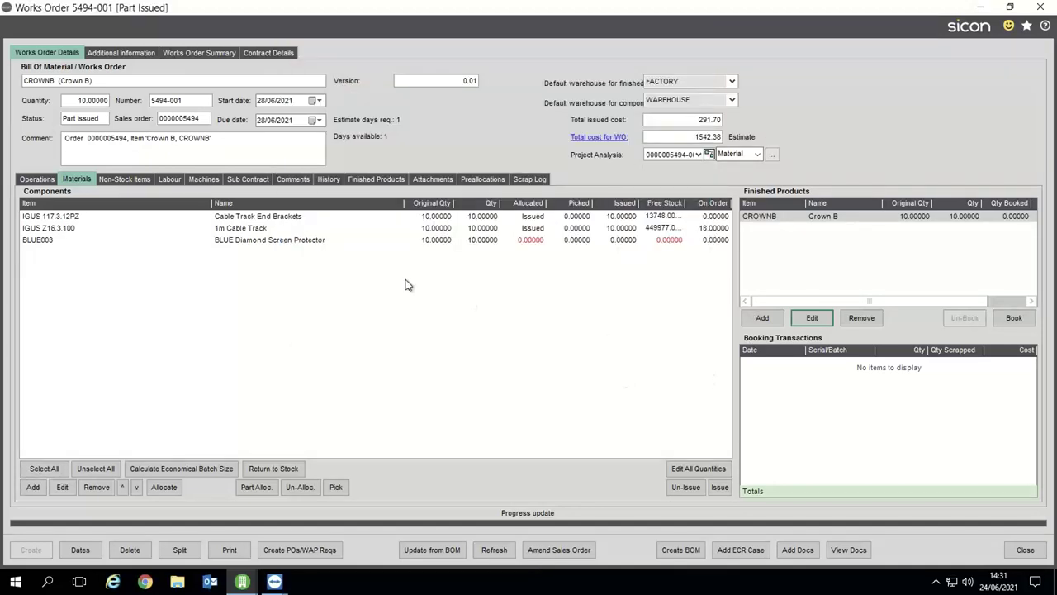
# Step: Set the margin to 20% in the works order cost summary
pyautogui.click(220, 55)
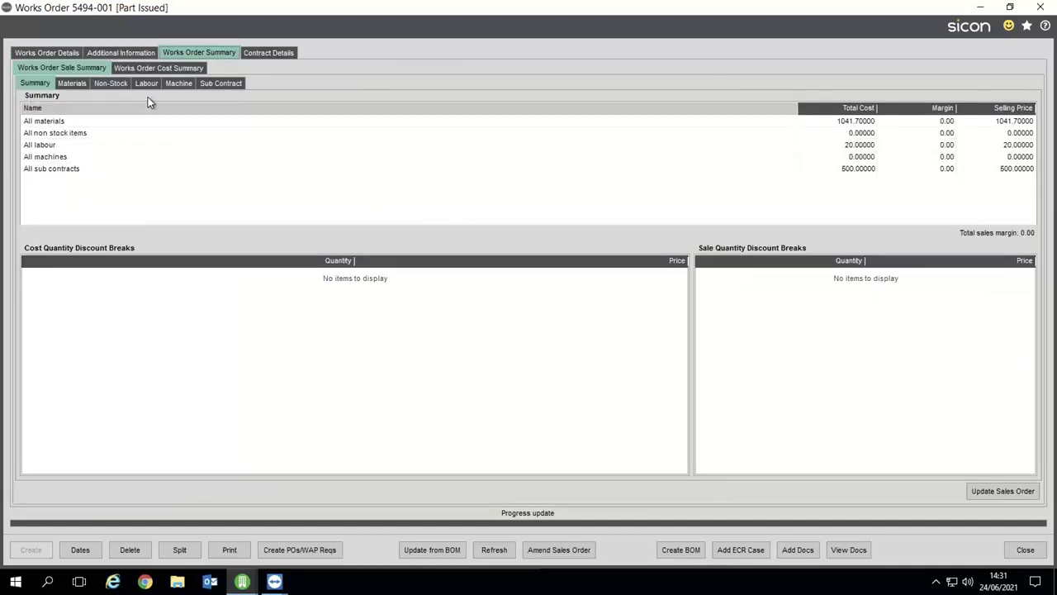
pyautogui.click(155, 69)
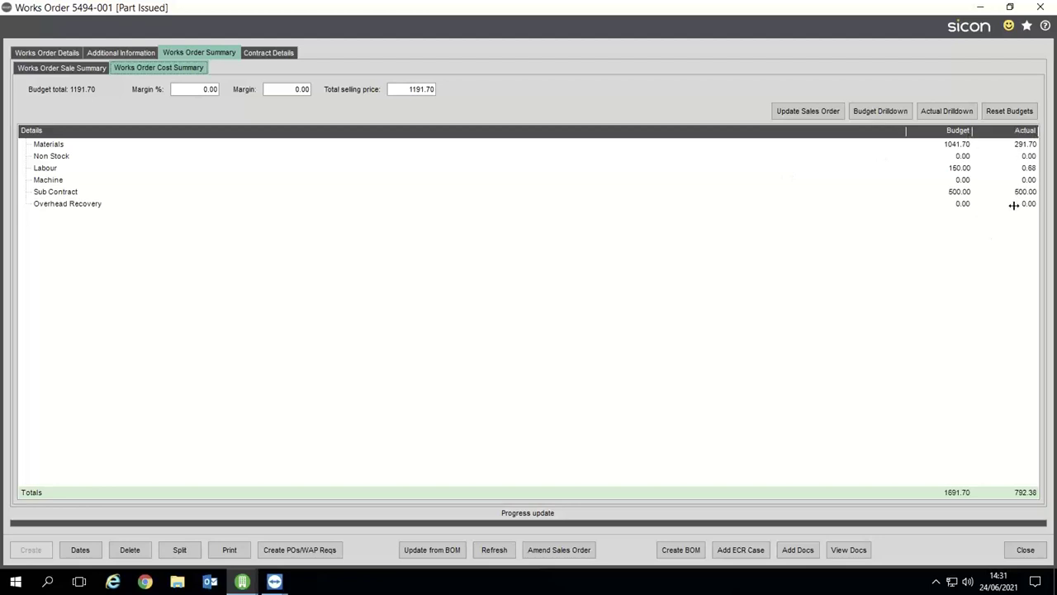
pyautogui.click(204, 89)
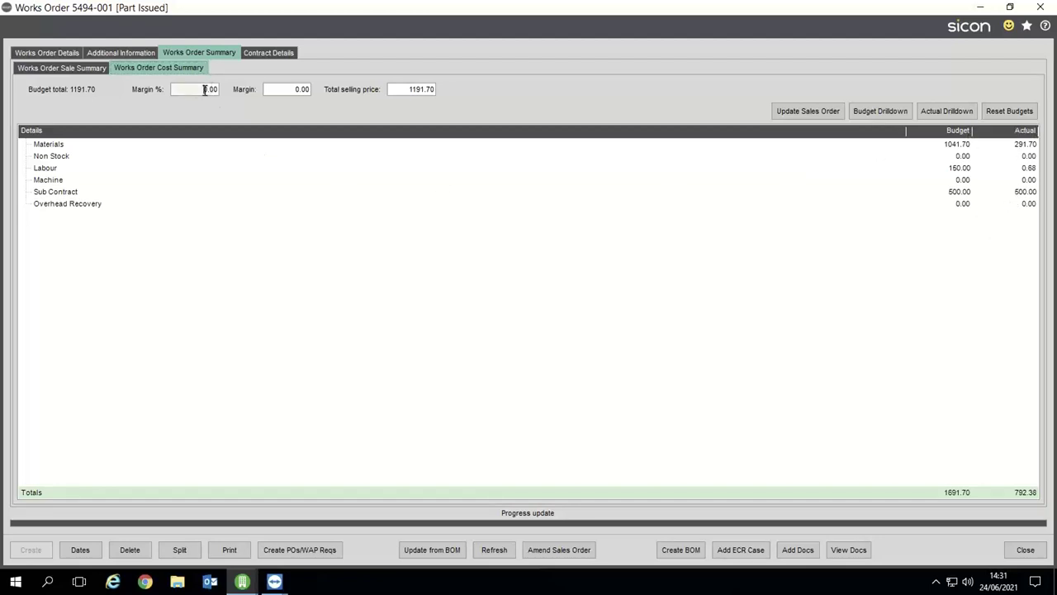
pyautogui.write('25')
pyautogui.press('Tab')
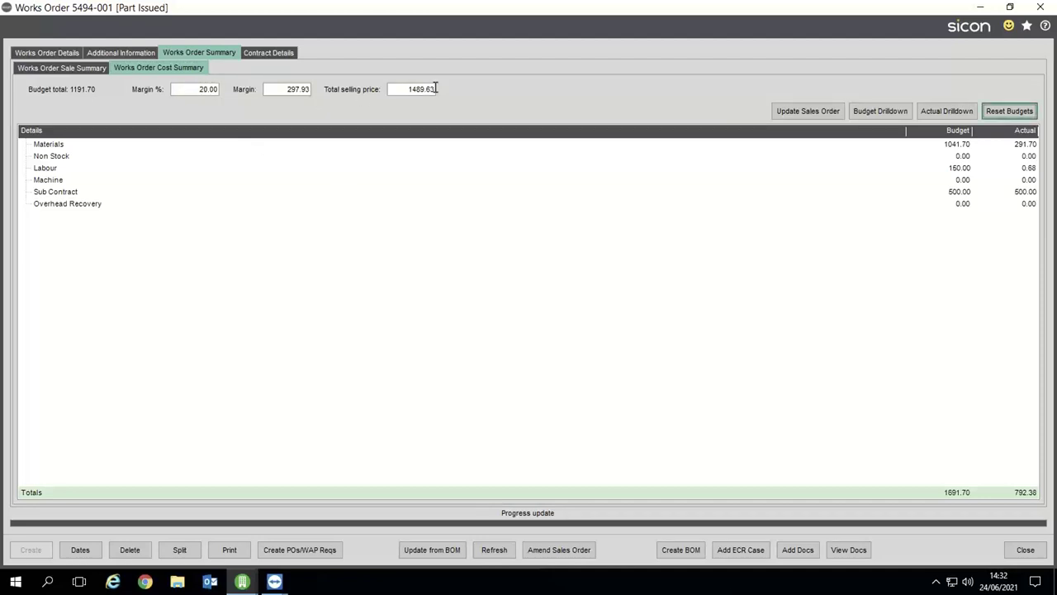
# Step: Create a purchase order for component BLUE003 from supplier BGT001 and check the works order's preallocations
pyautogui.click(33, 52)
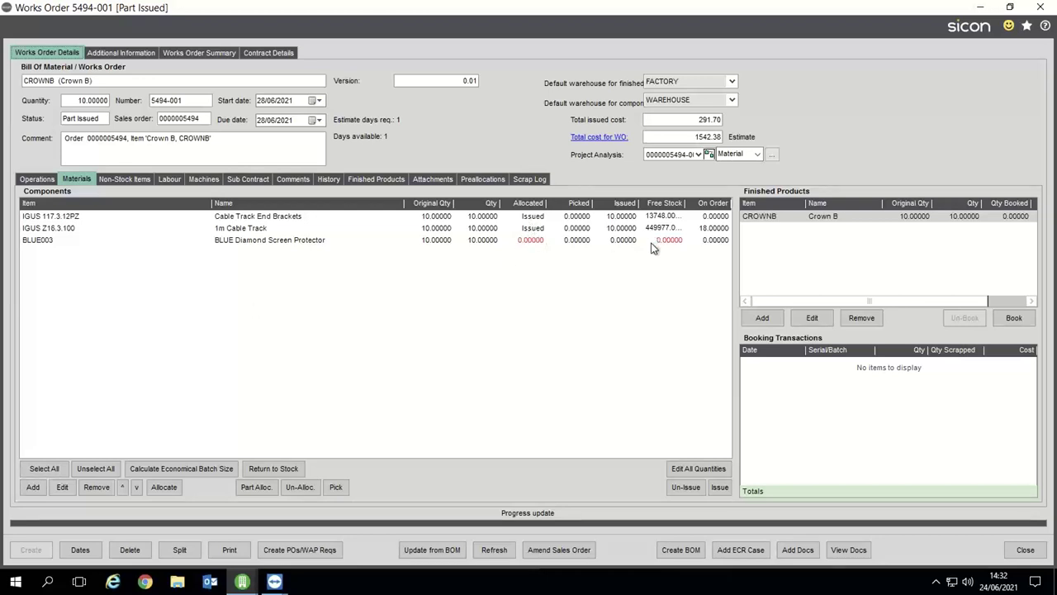
pyautogui.click(304, 554)
pyautogui.click(371, 545)
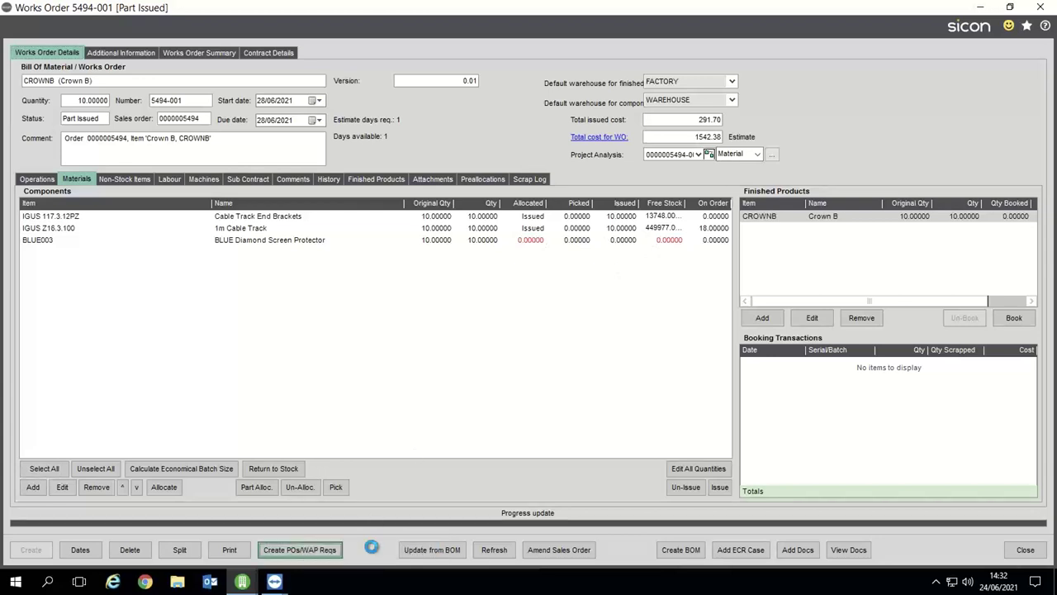
pyautogui.click(371, 201)
pyautogui.click(382, 201)
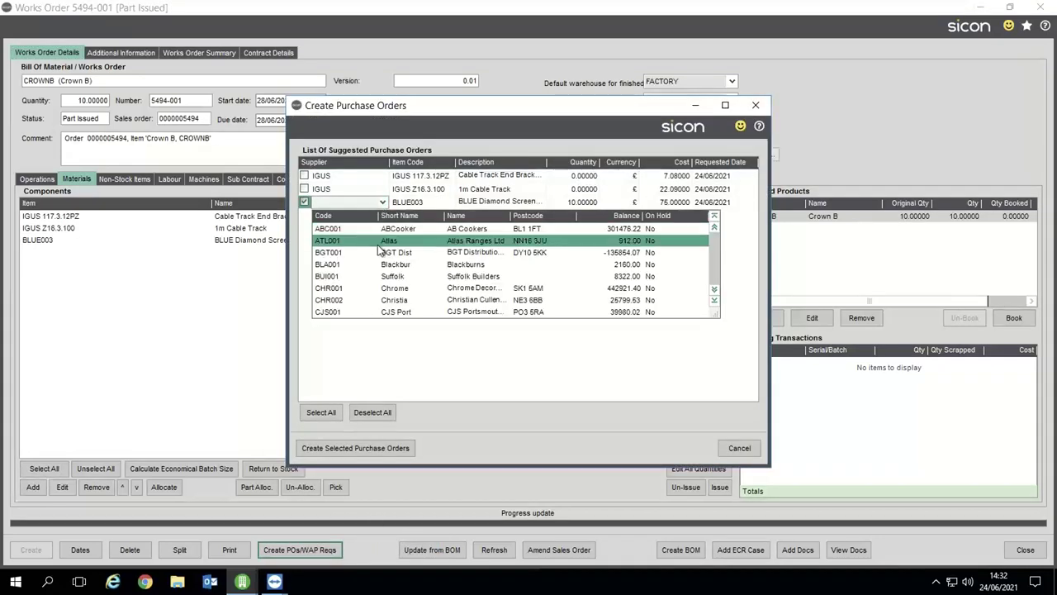
pyautogui.click(393, 253)
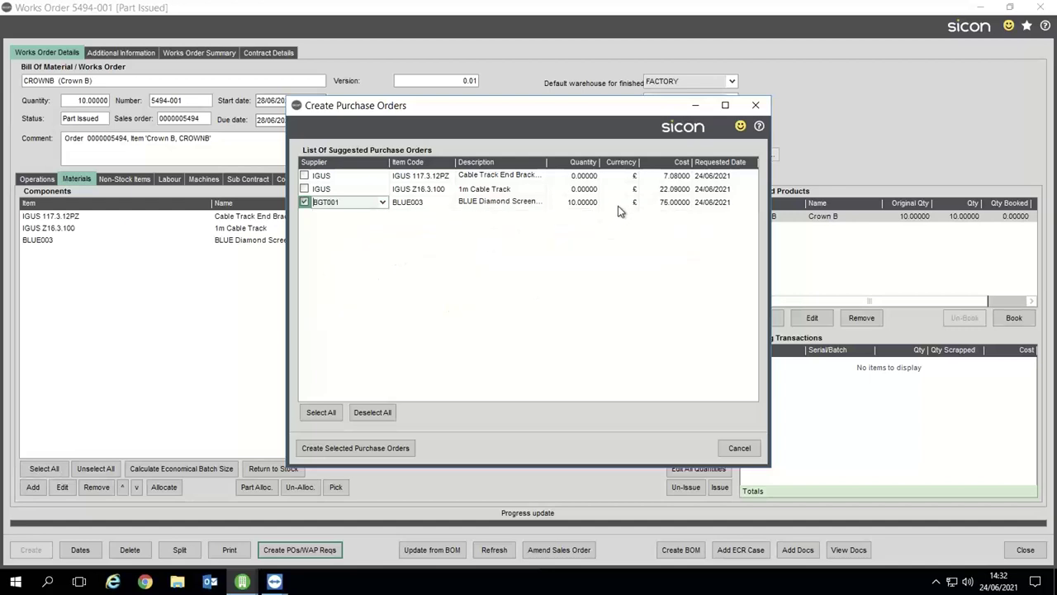
pyautogui.click(347, 447)
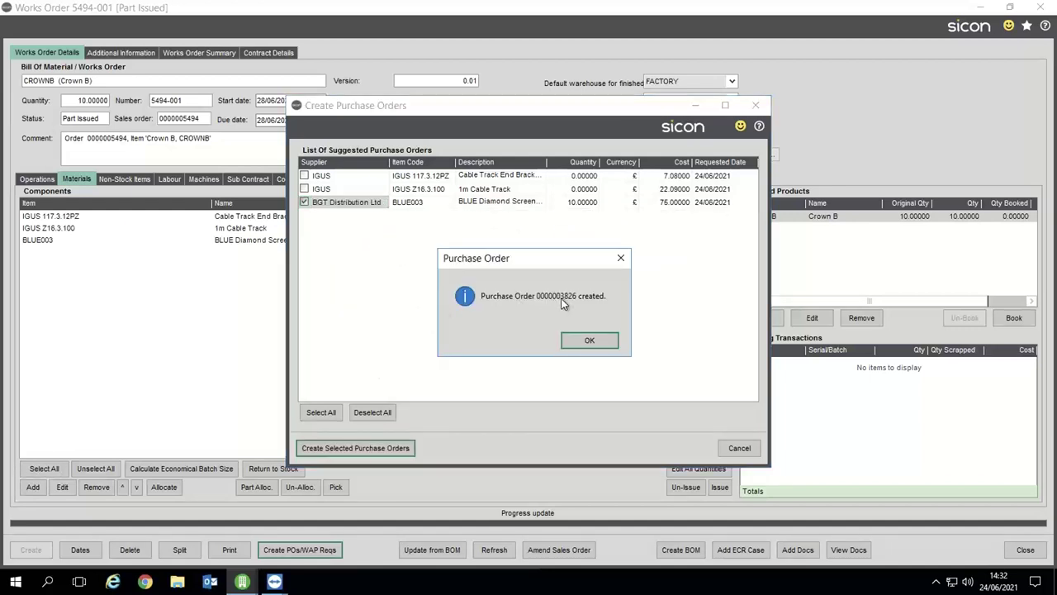
pyautogui.click(581, 341)
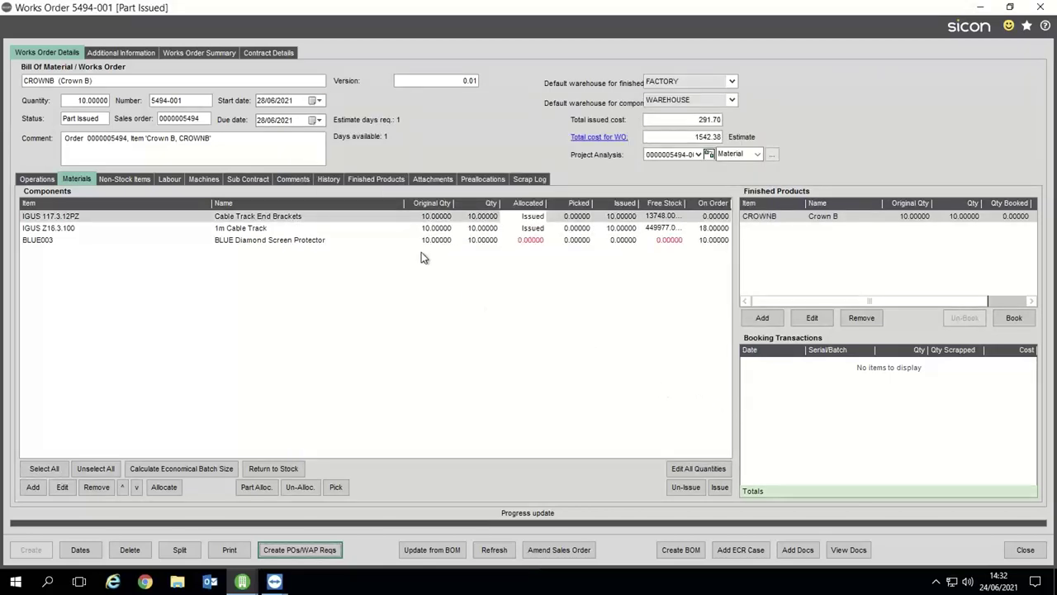
pyautogui.click(499, 179)
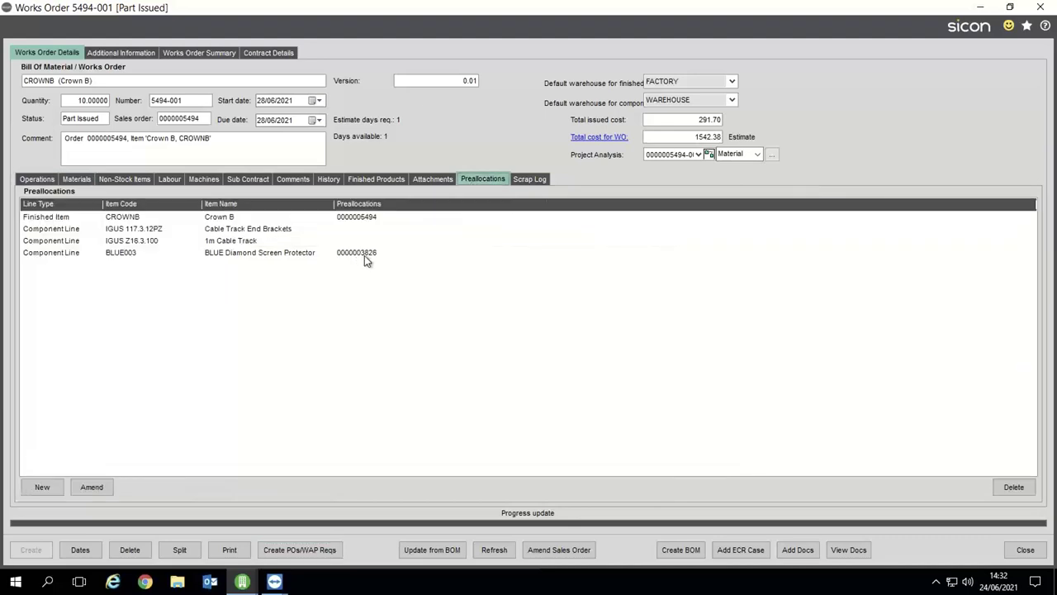
pyautogui.click(82, 178)
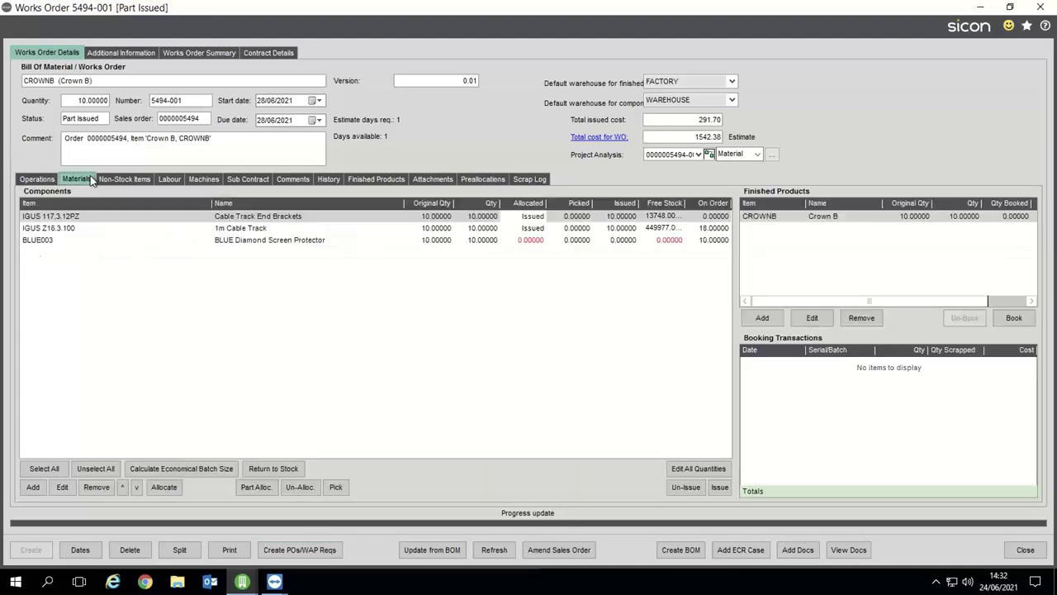
# Step: Switch to the Sage 200 purchase orders list and view the BGT Distribution Ltd purchase order dated 24/06/2021
pyautogui.click(980, 8)
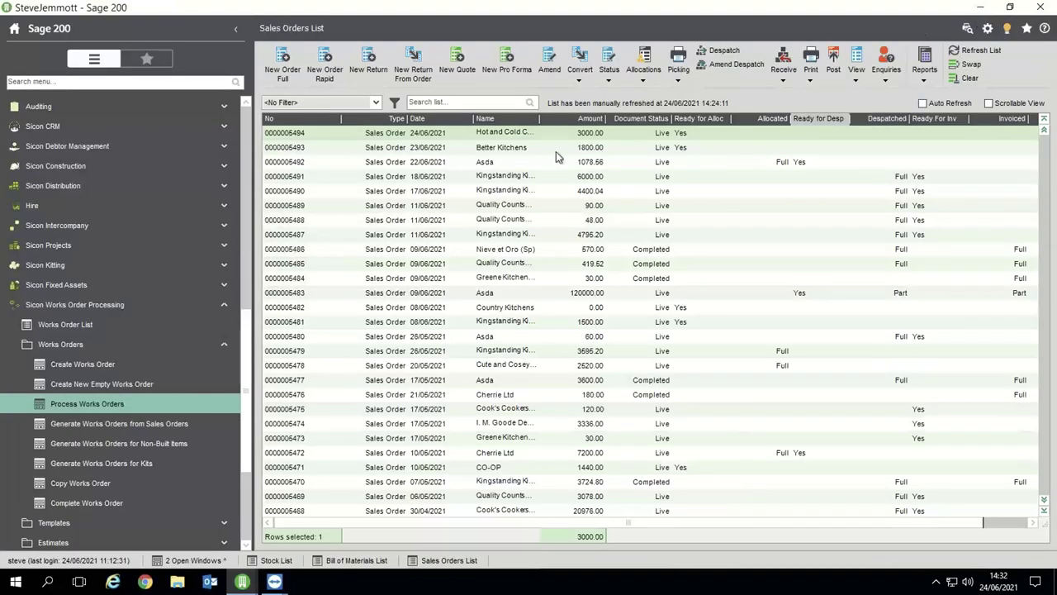
pyautogui.click(221, 320)
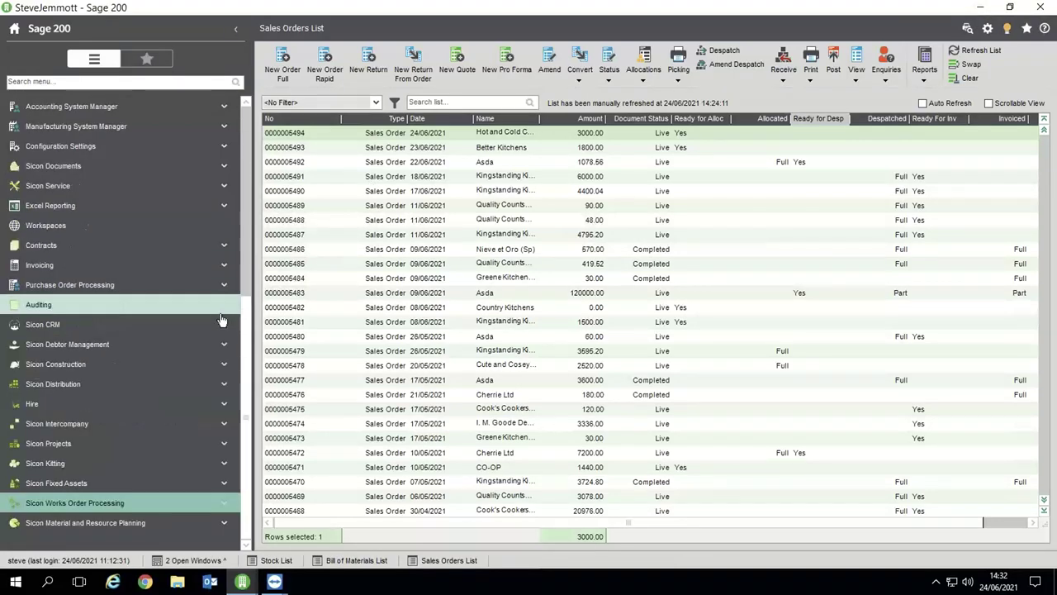
pyautogui.click(128, 284)
pyautogui.click(144, 302)
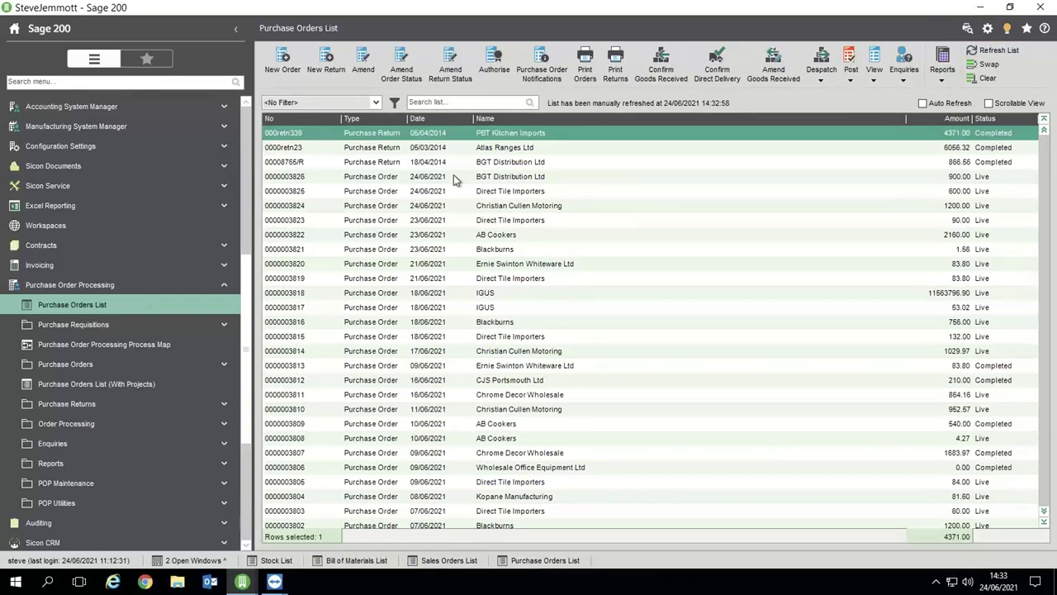
pyautogui.click(454, 177)
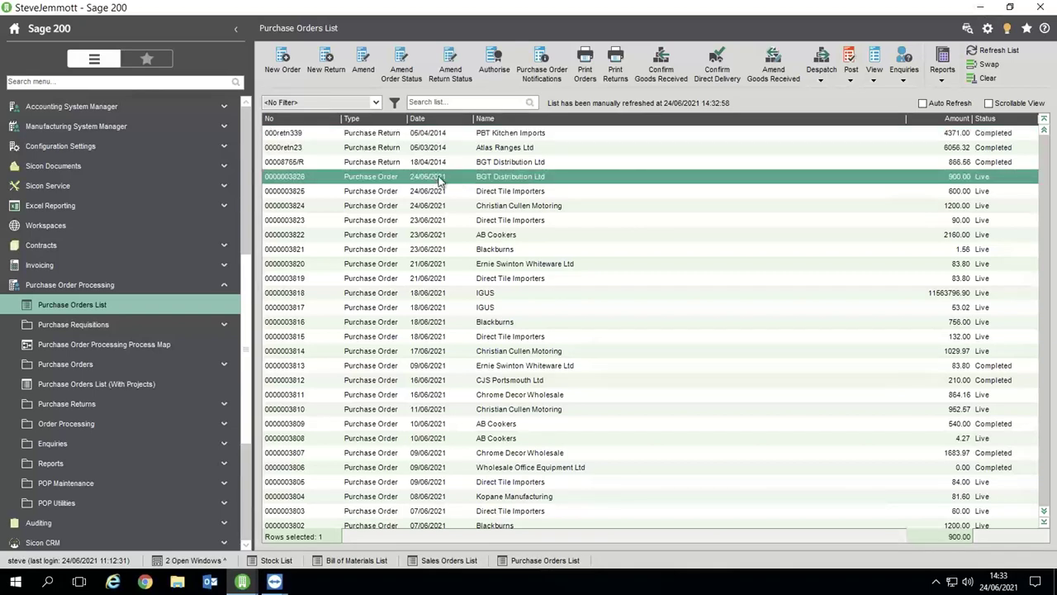
pyautogui.click(873, 55)
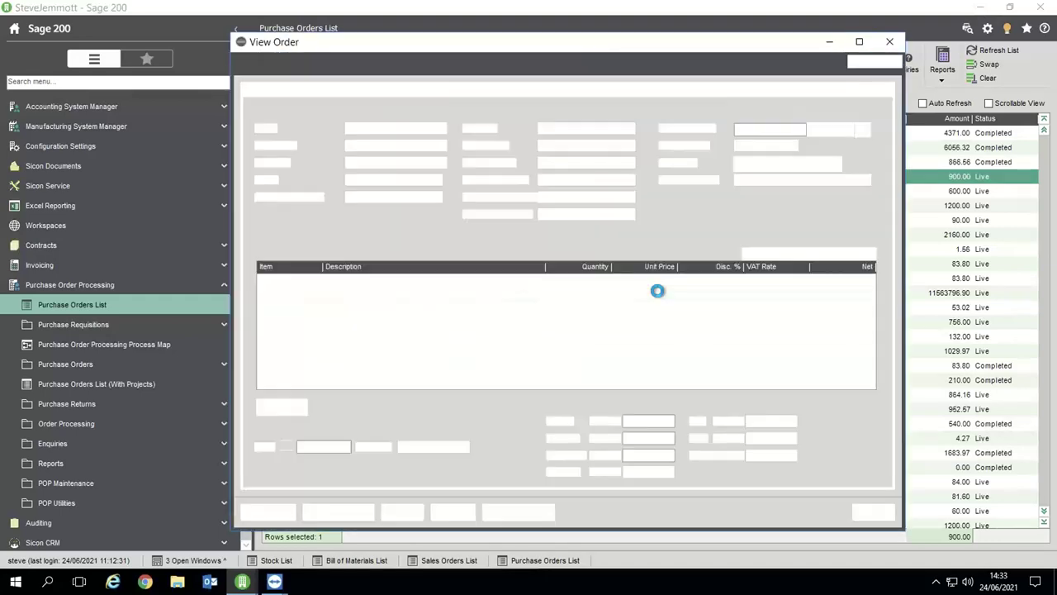
# Step: Inspect the order's BLUE003 line details and its material planning reasons, and close the order
pyautogui.click(401, 282)
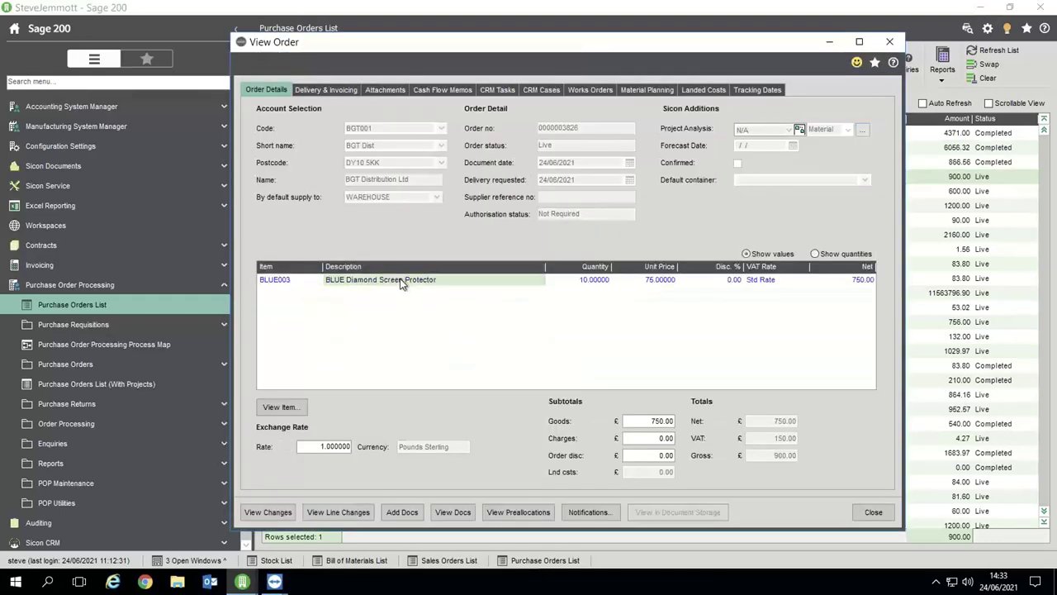
pyautogui.click(257, 407)
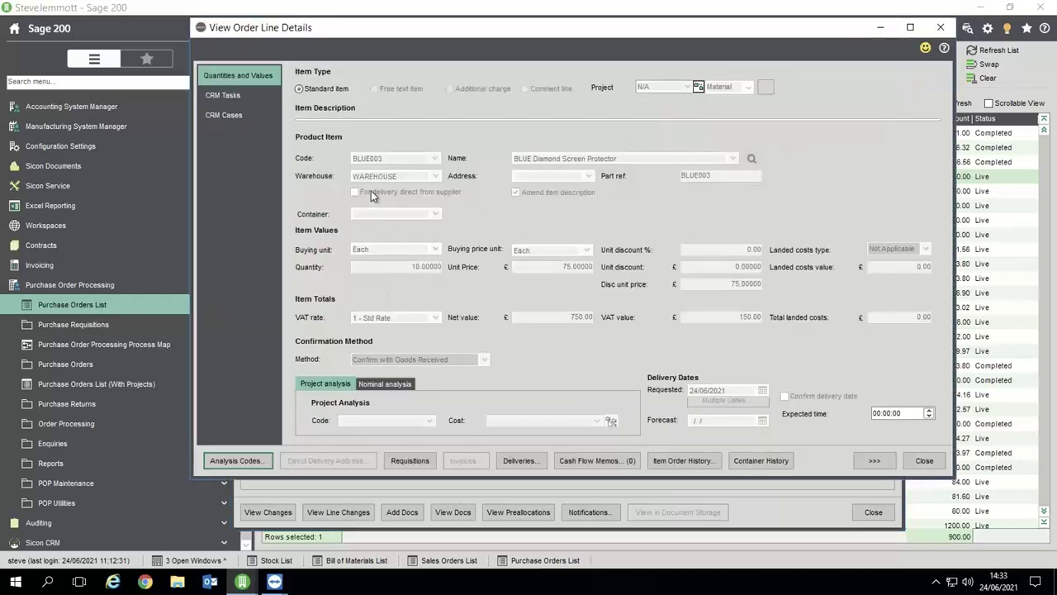
pyautogui.click(921, 461)
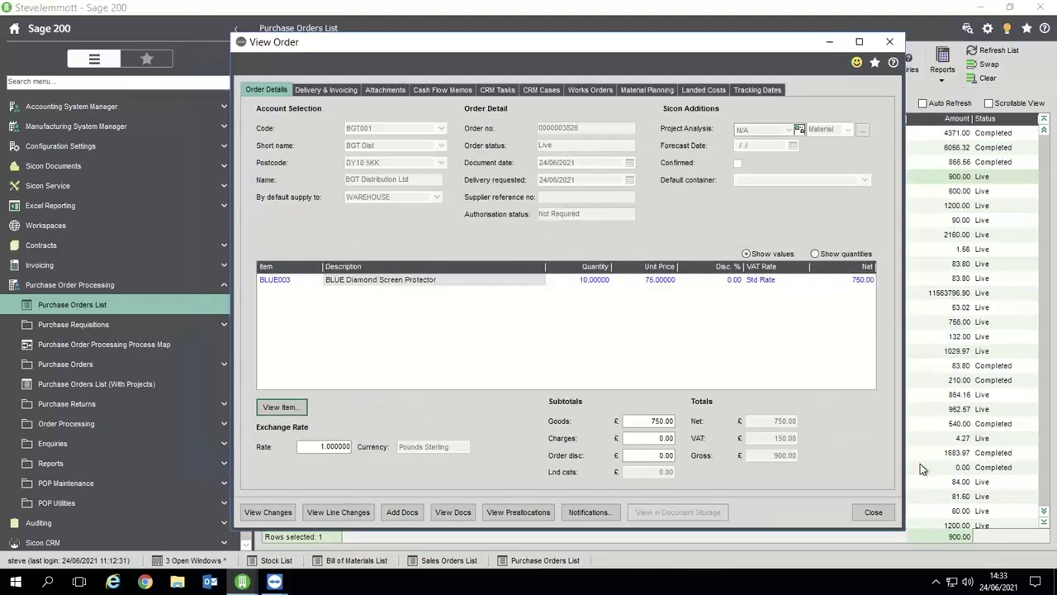
pyautogui.click(667, 90)
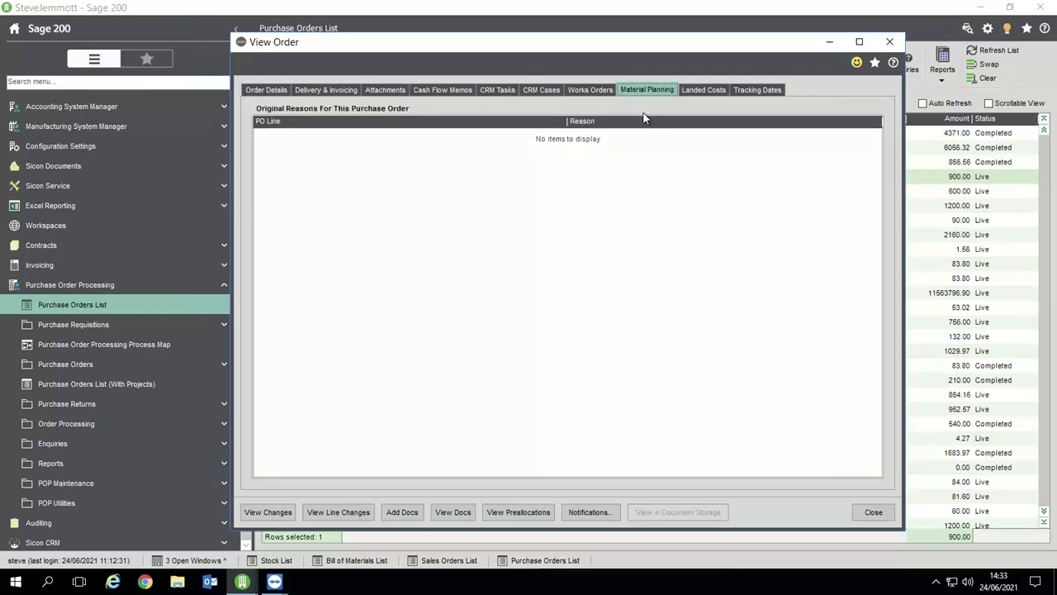
pyautogui.click(867, 513)
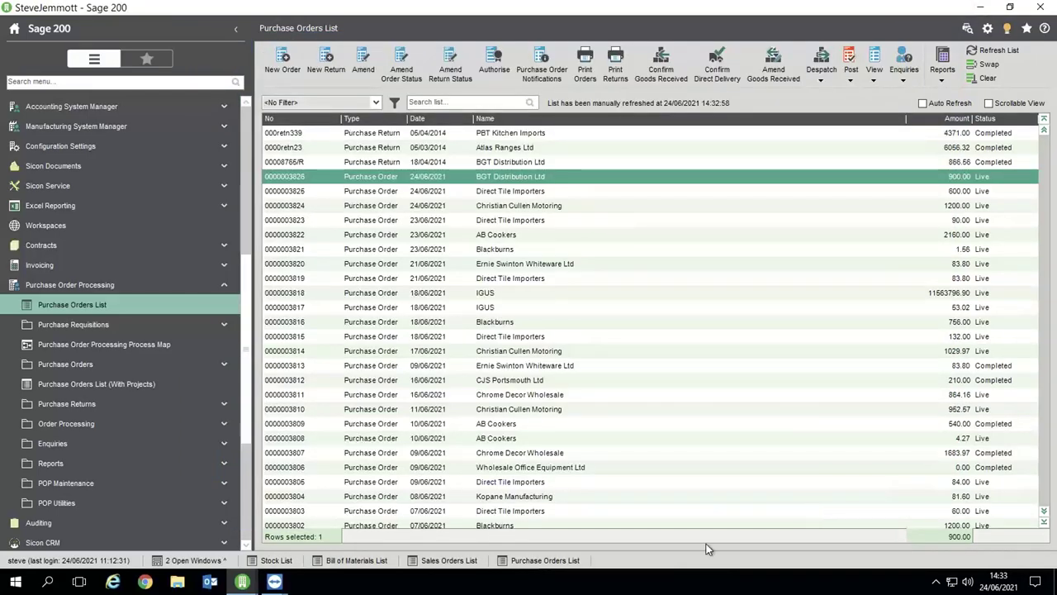
# Step: Switch to the TeamViewer remote session of the handheld device and review its sales order selection list
pyautogui.moveTo(242, 583)
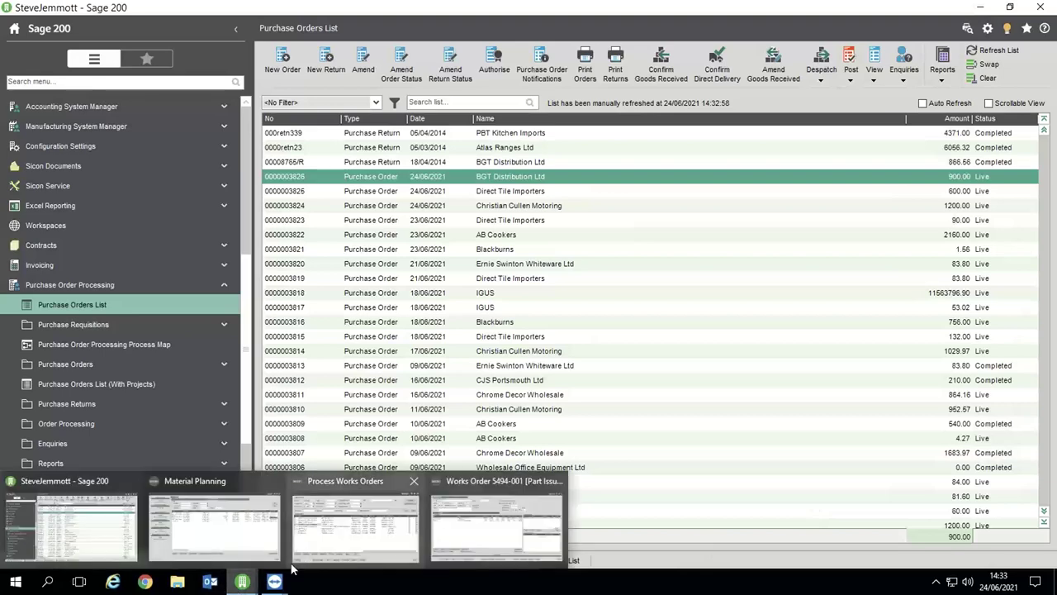
pyautogui.moveTo(275, 581)
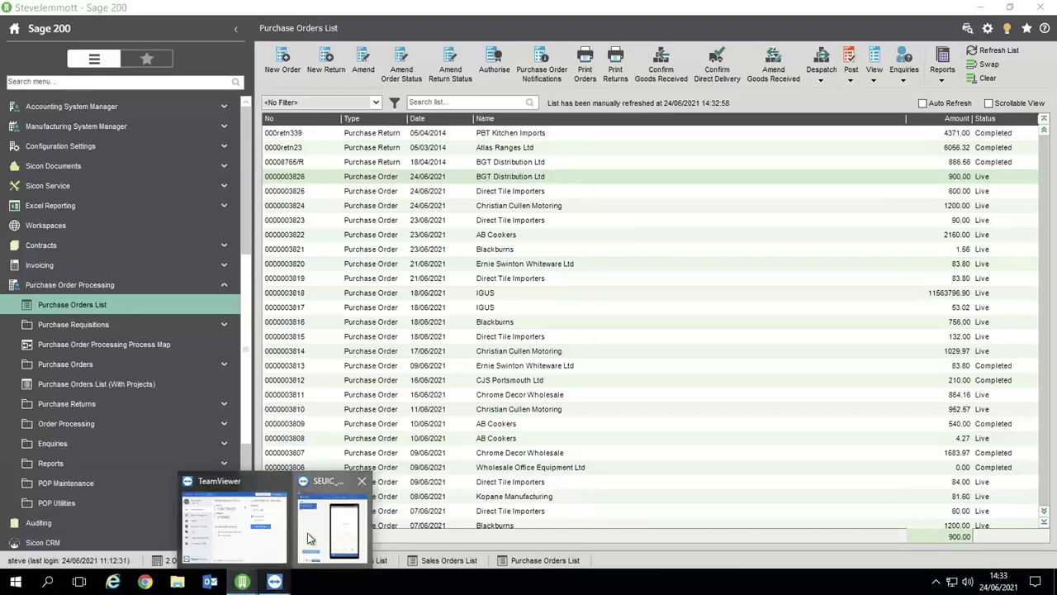
pyautogui.click(306, 543)
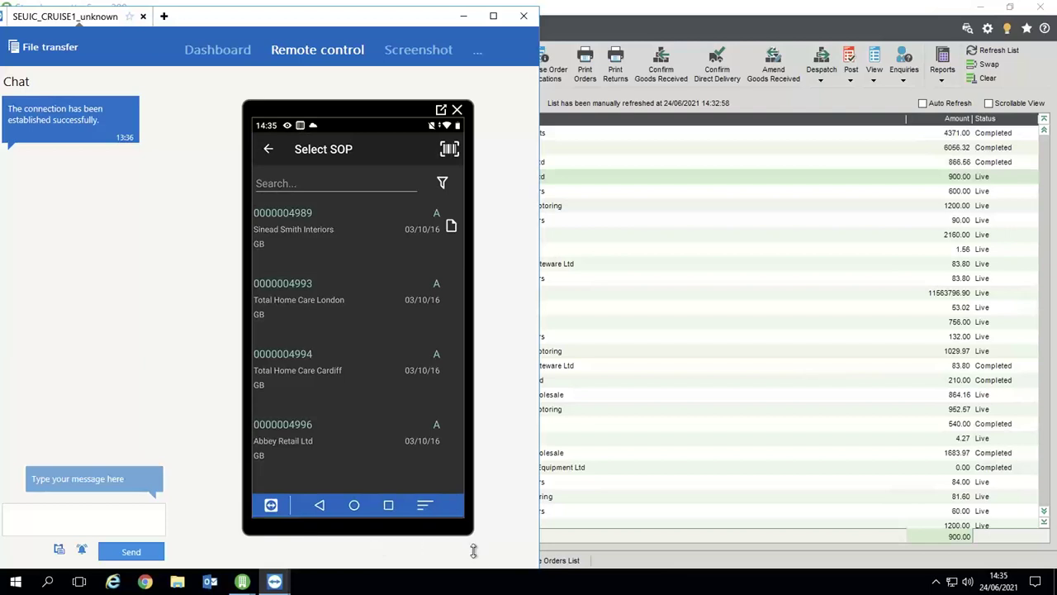
# Step: Return to Sage 200 and load the Rough Cut capacity overview for 3 weeks from 24/06/2021
pyautogui.click(774, 407)
pyautogui.click(143, 287)
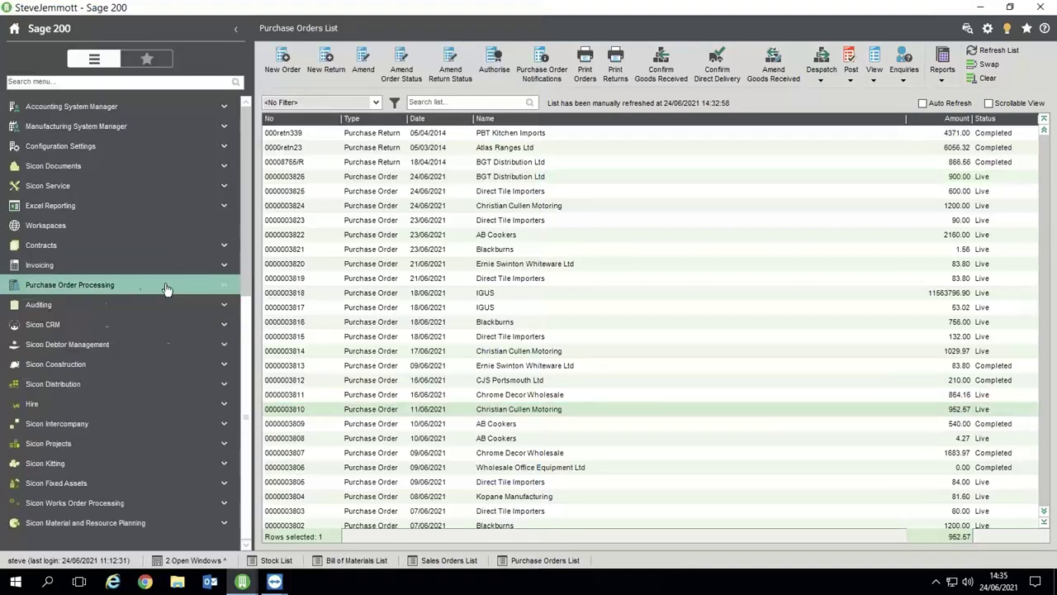
pyautogui.click(84, 523)
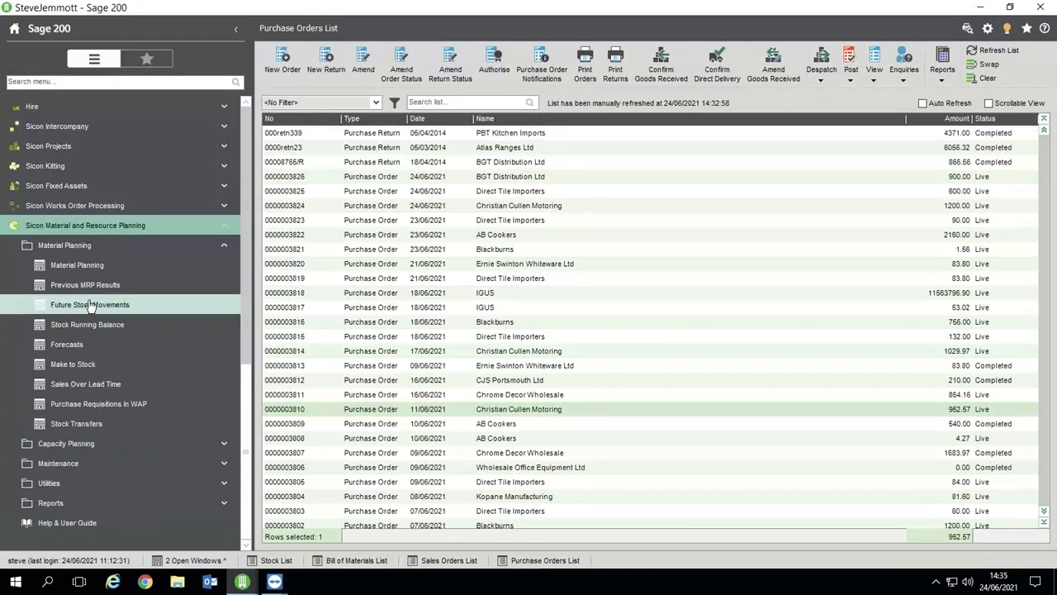
pyautogui.click(66, 245)
pyautogui.click(70, 446)
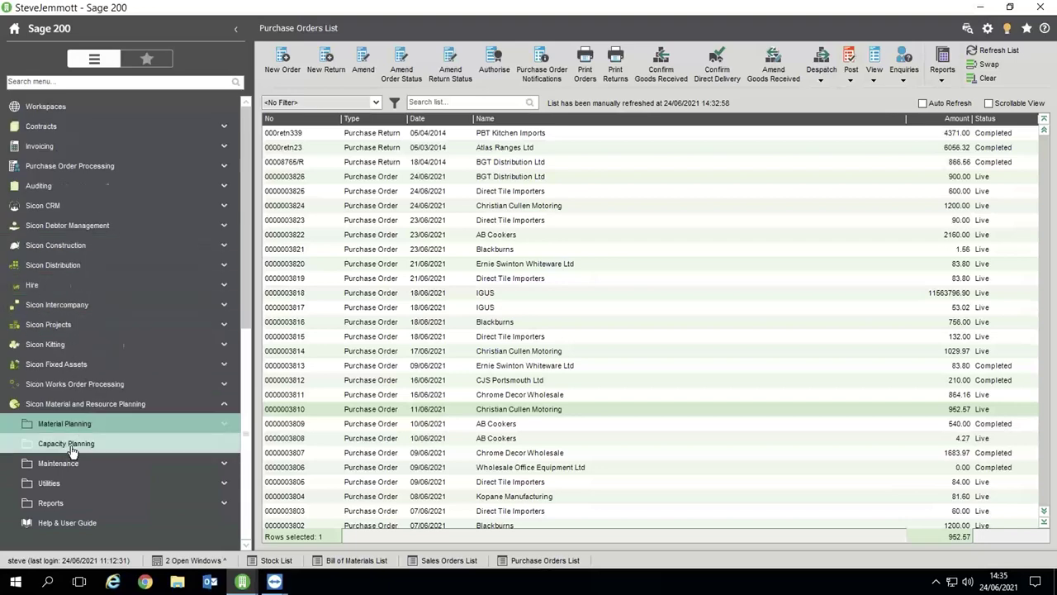
pyautogui.click(156, 421)
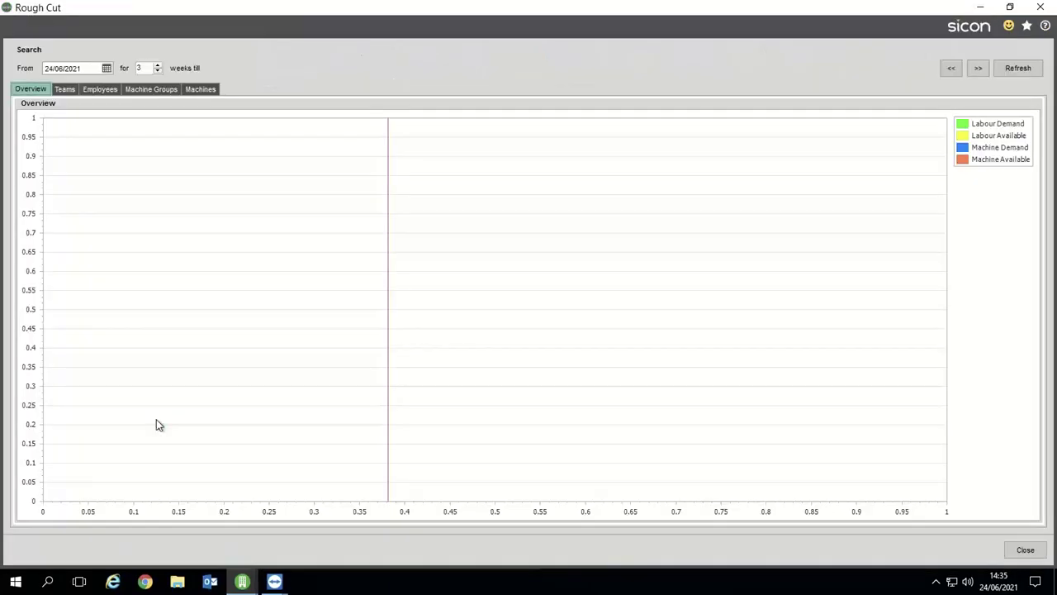
pyautogui.click(1014, 69)
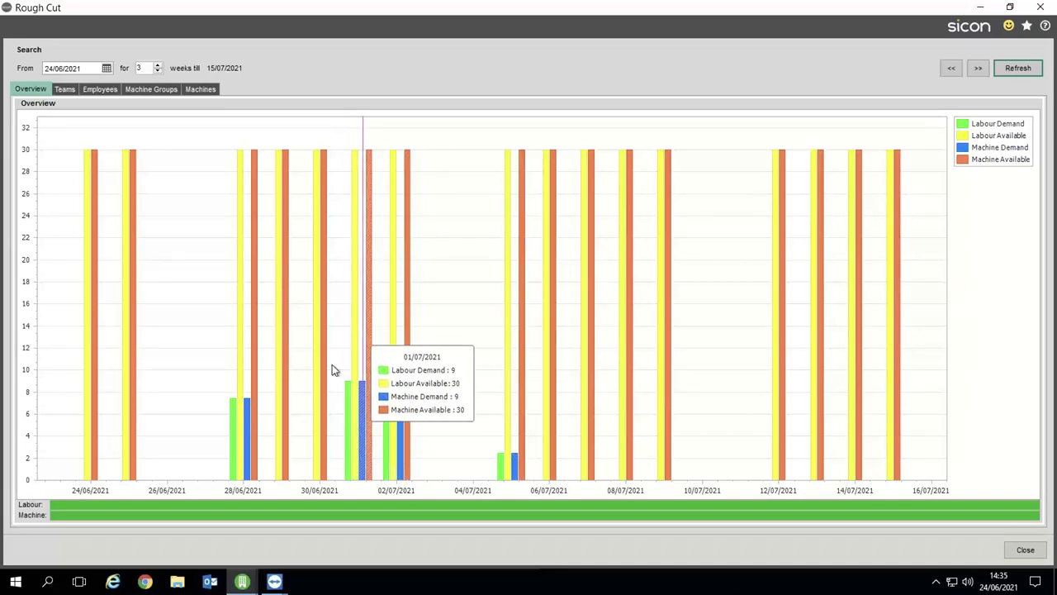
# Step: Load the ASSEMBLE Group's labour demand and availability in the Rough Cut teams view, and close Rough Cut
pyautogui.click(71, 92)
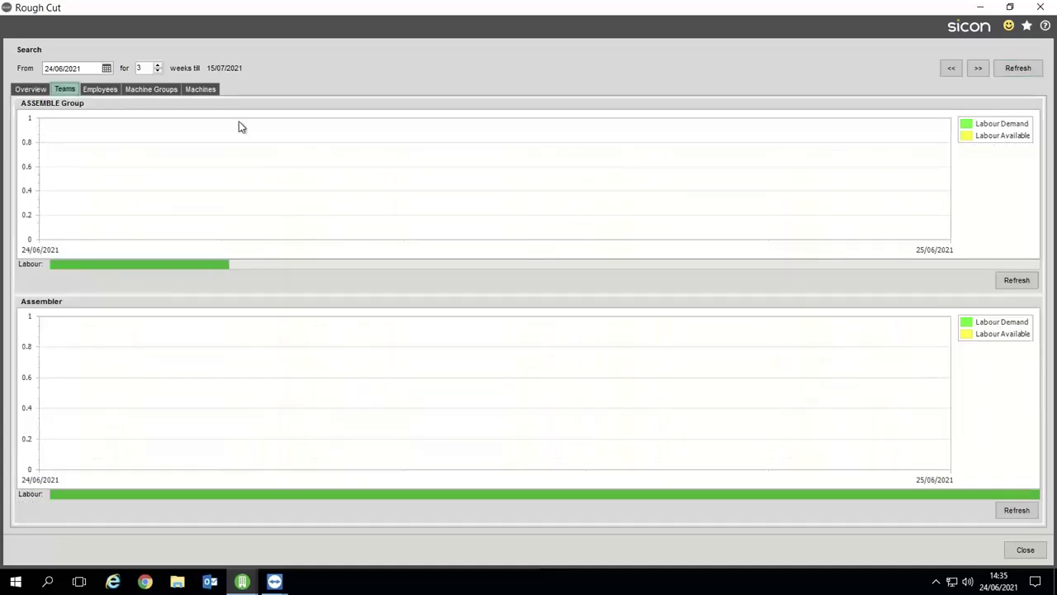
pyautogui.click(1005, 279)
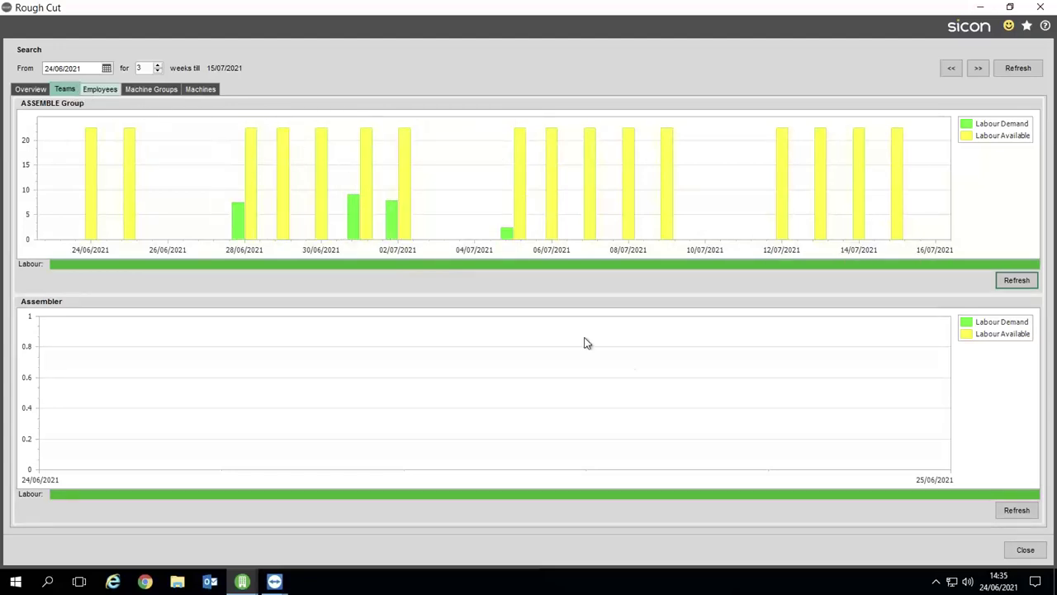
pyautogui.click(1023, 550)
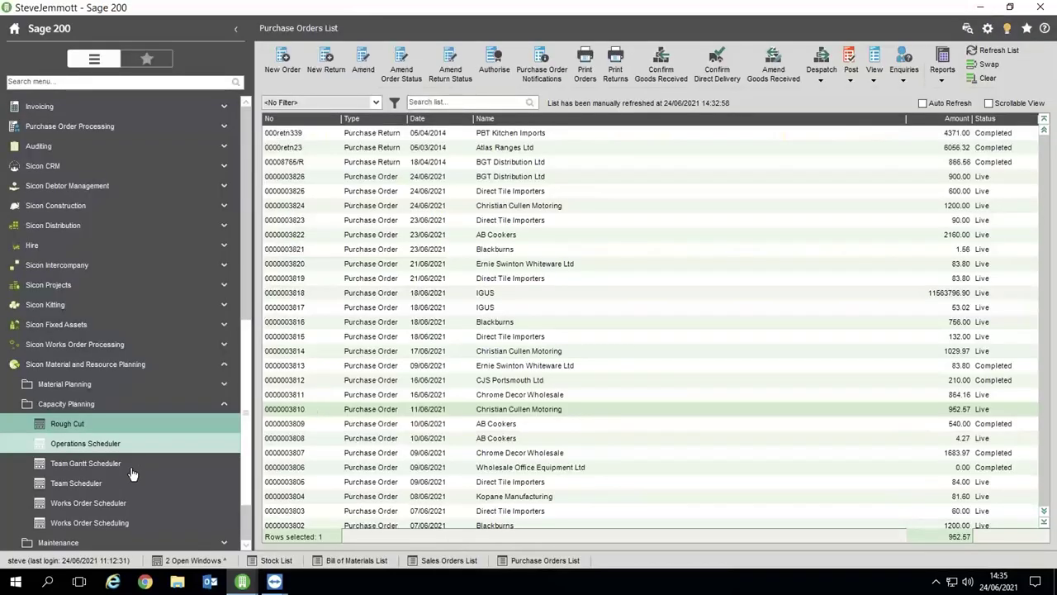
# Step: Review the department work schedule and the overdue works orders in Works Order Scheduling, and close it
pyautogui.click(124, 522)
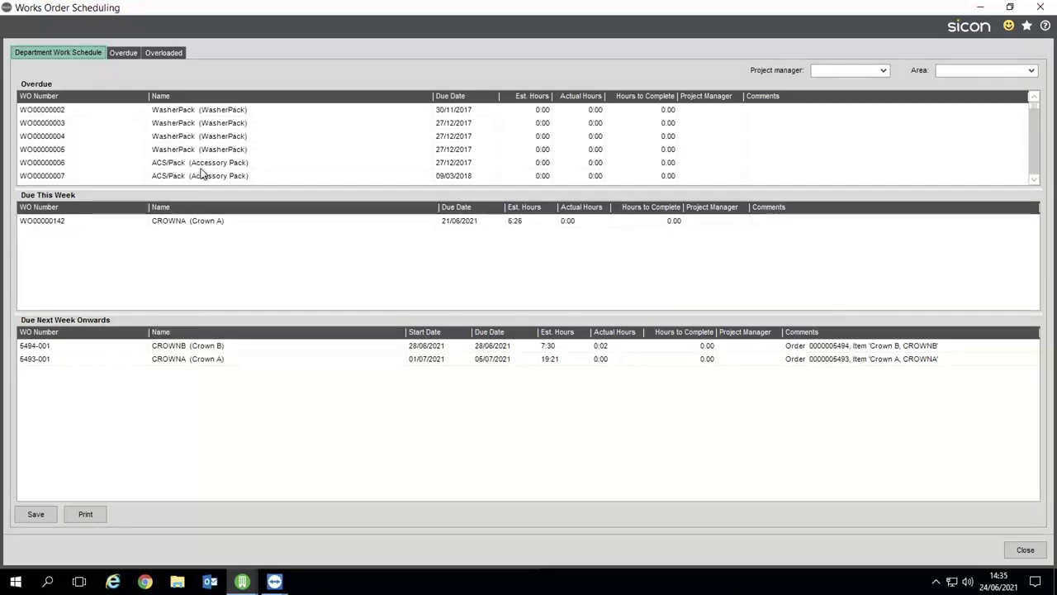
pyautogui.click(125, 52)
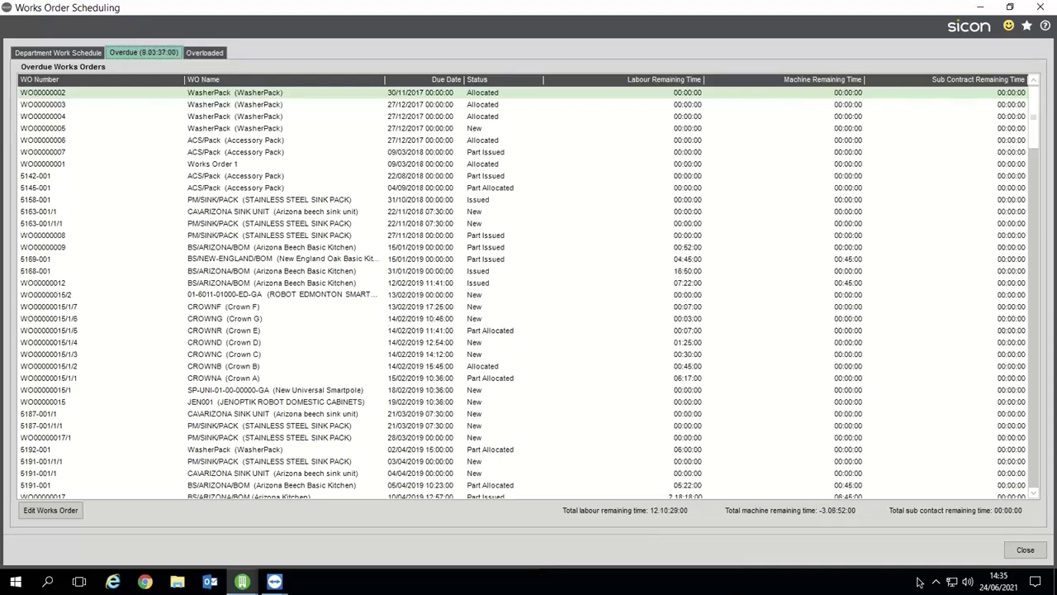
pyautogui.click(1025, 549)
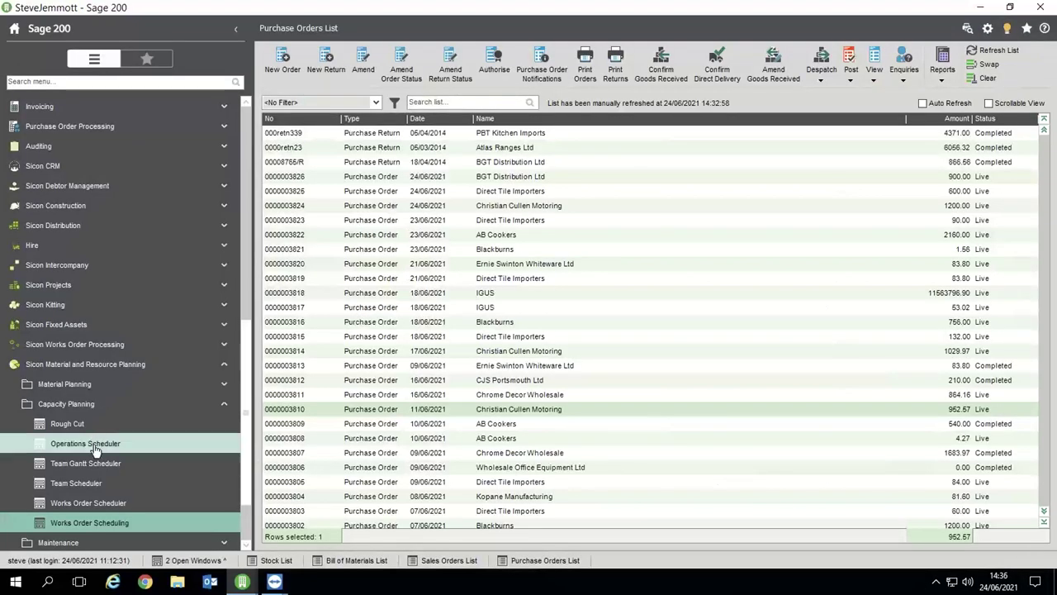
# Step: Reschedule works order 5494-001 to Tuesday 29 June in the Works Order Scheduler, and close the scheduler
pyautogui.click(97, 501)
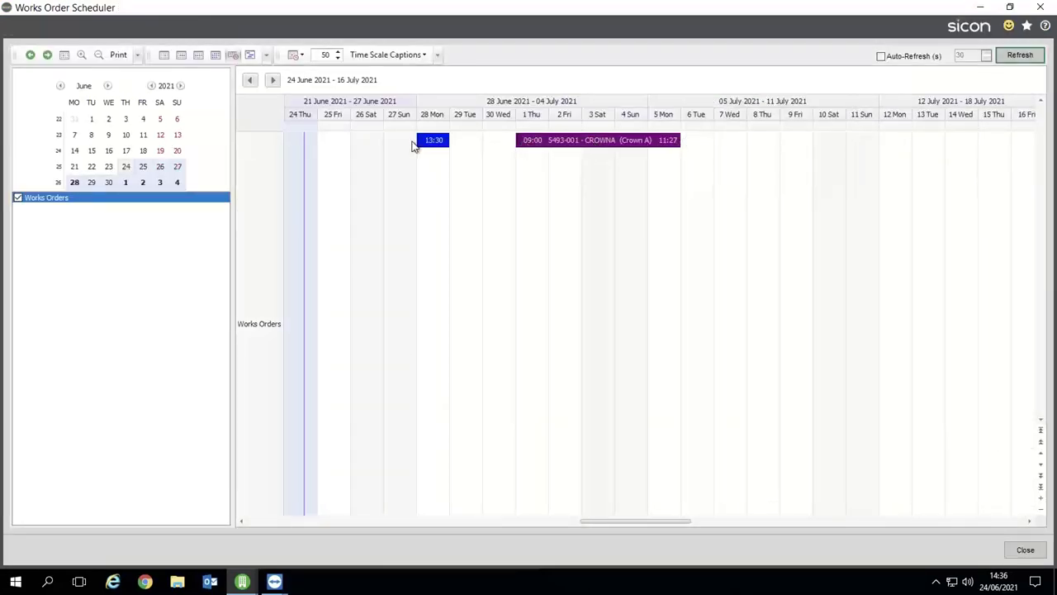
pyautogui.moveTo(429, 144); pyautogui.dragTo(472, 158)
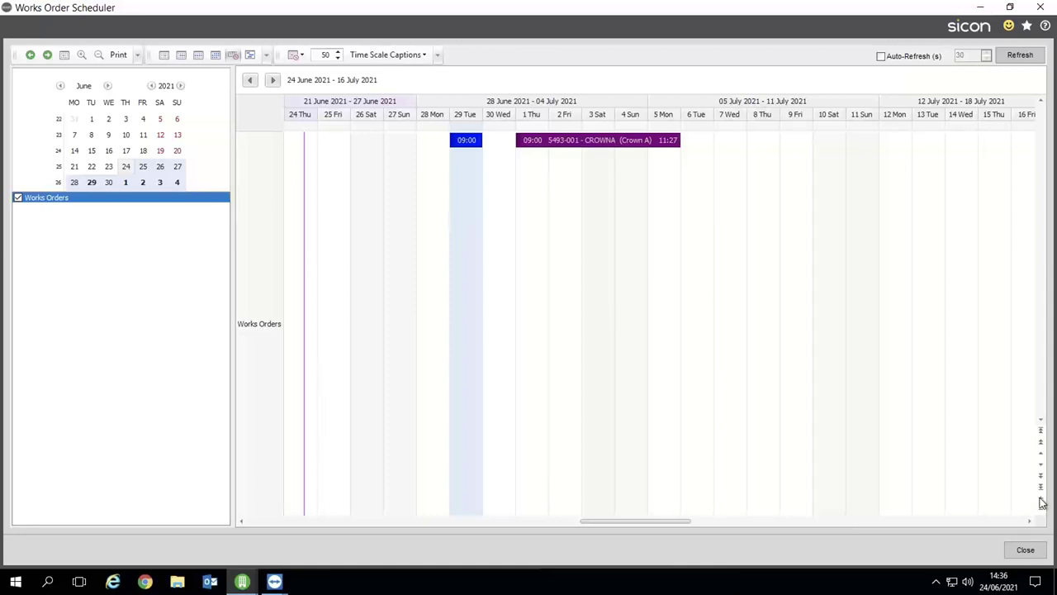
pyautogui.click(1025, 549)
# Step: Display the operations of works order 5494-001 in the Operation Scheduler
pyautogui.click(113, 445)
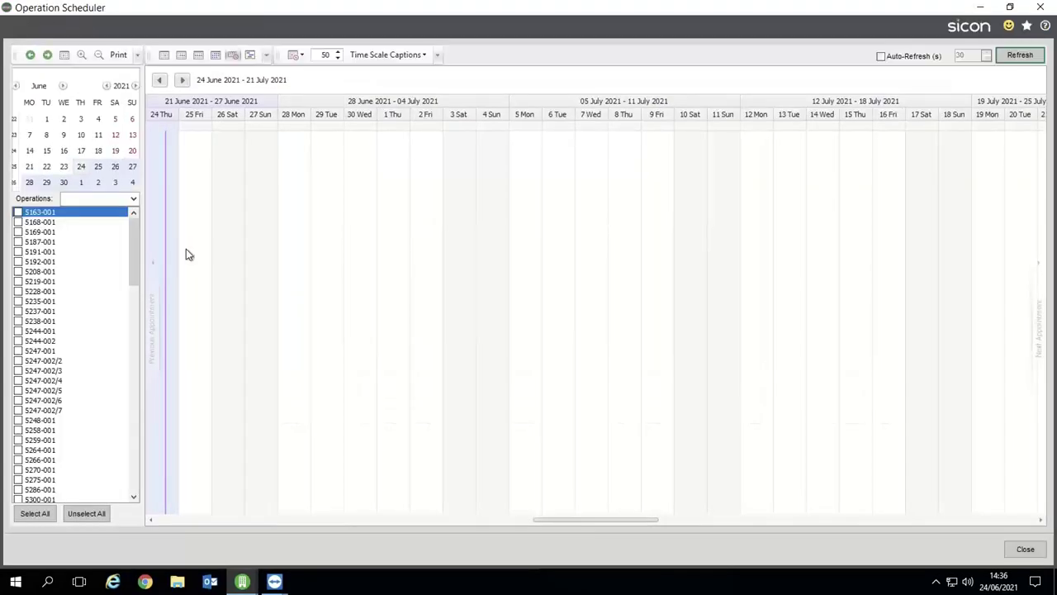
pyautogui.moveTo(138, 263); pyautogui.dragTo(132, 356)
pyautogui.click(19, 352)
pyautogui.click(19, 352)
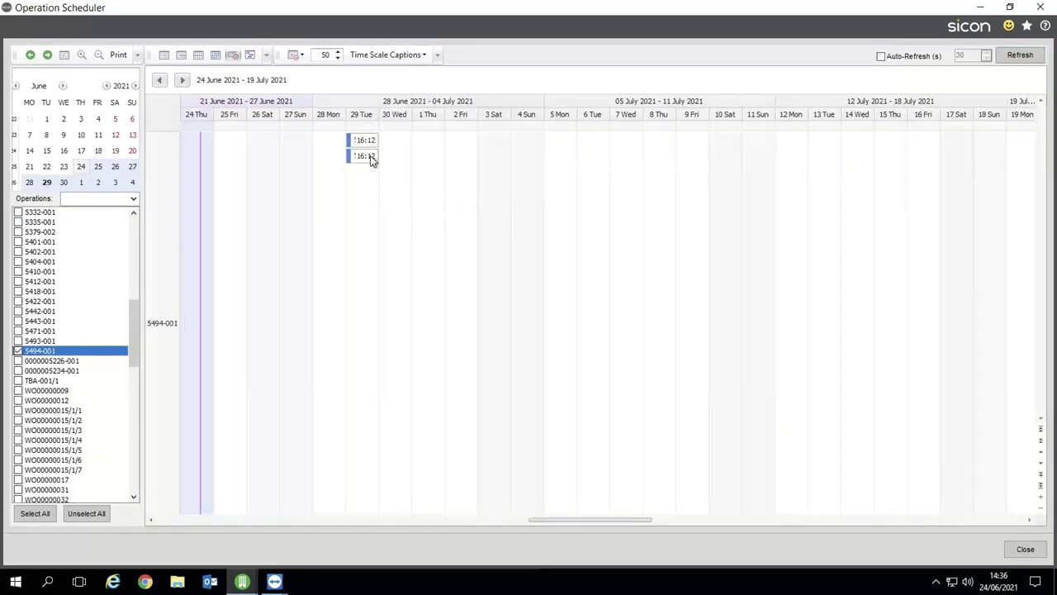
# Step: Move one operation of works order 5494-001 to 30 June and back to 29 June, and close the Operation Scheduler
pyautogui.moveTo(371, 158)
pyautogui.moveTo(372, 155)
pyautogui.mouseDown()
pyautogui.moveTo(393, 149)
pyautogui.moveTo(381, 149)
pyautogui.mouseUp()
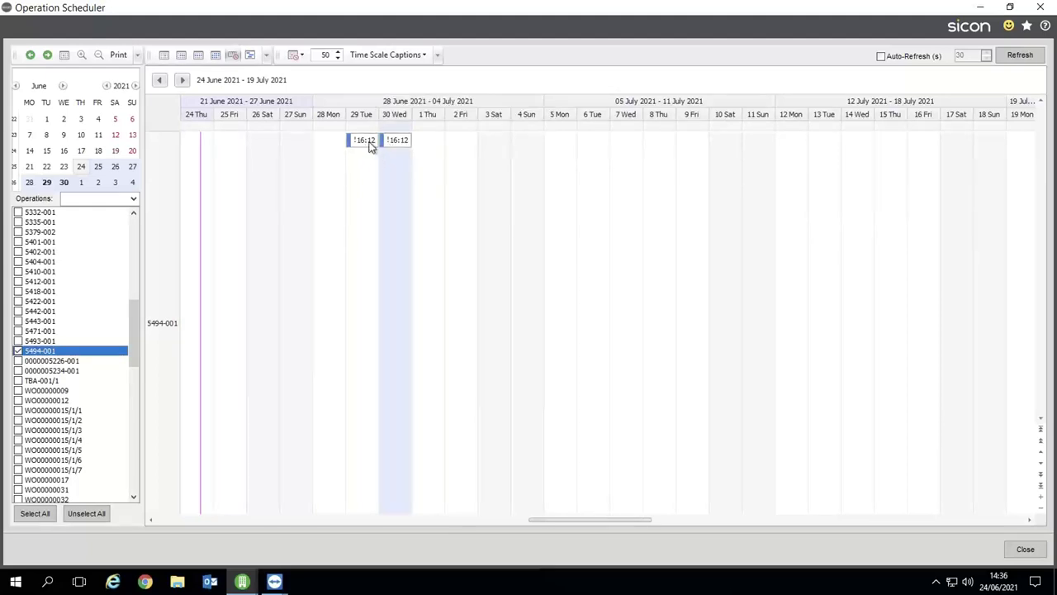
pyautogui.moveTo(394, 145); pyautogui.dragTo(369, 157)
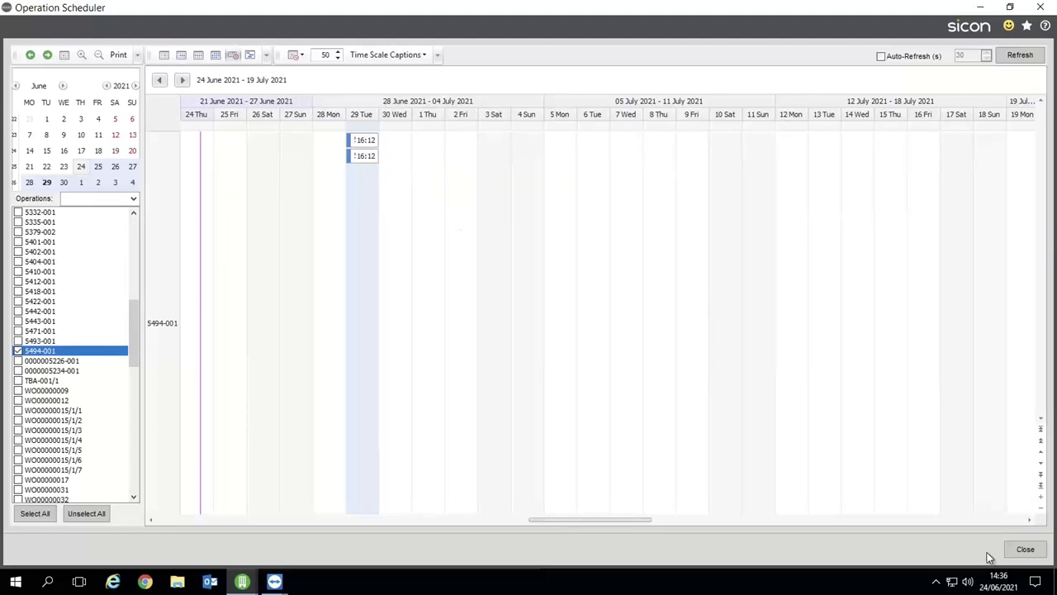
pyautogui.click(1025, 548)
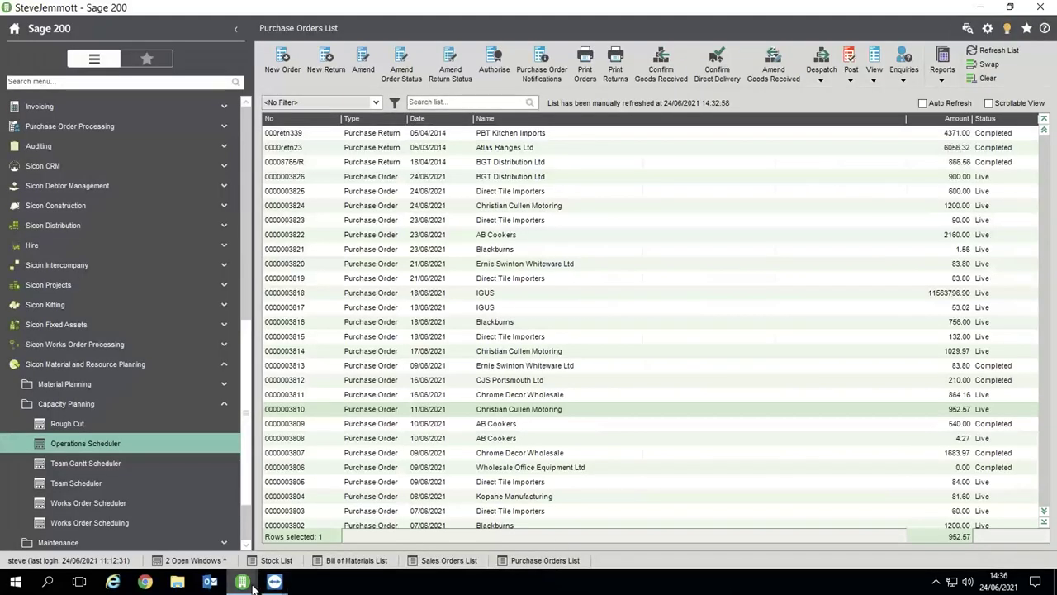
# Step: Switch to the Material Planning results and review the suggested works orders from their item codes across
pyautogui.moveTo(244, 583)
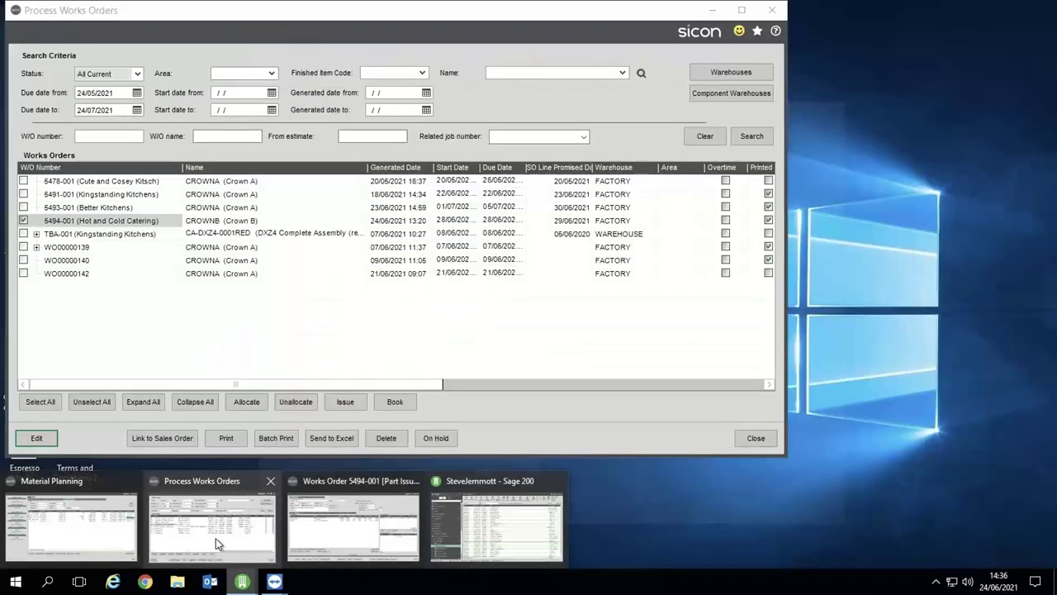
pyautogui.click(217, 537)
pyautogui.moveTo(242, 582)
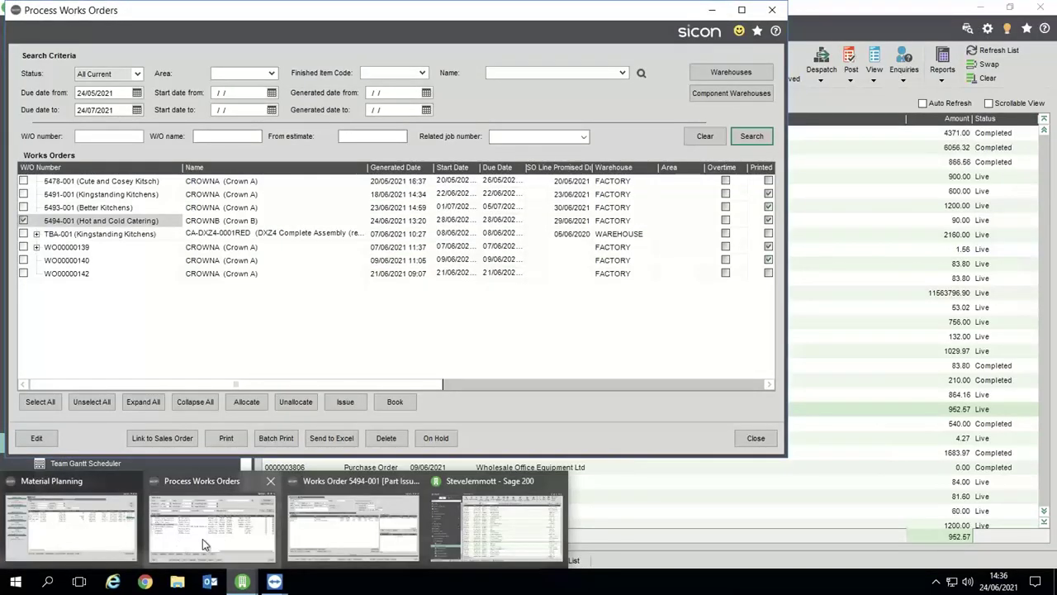
pyautogui.click(108, 539)
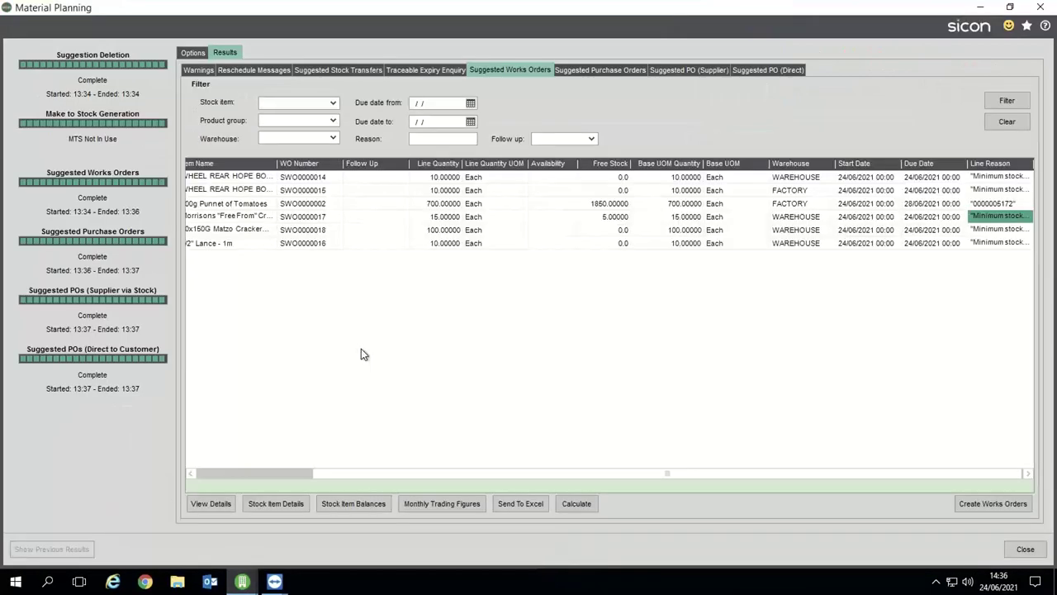
pyautogui.click(256, 471)
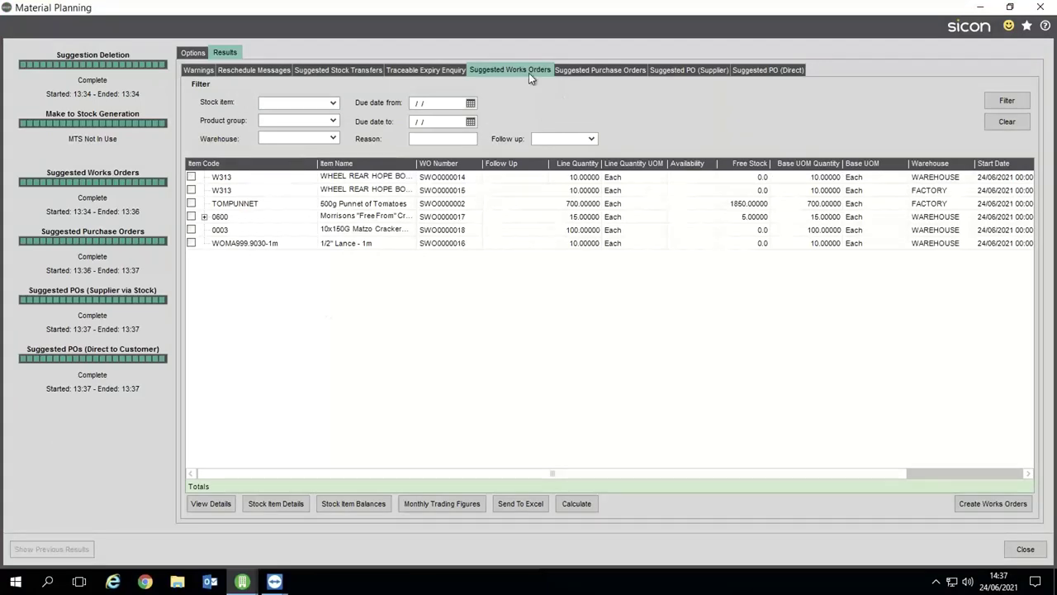
# Step: View the suggested purchase orders and the planning warnings, selecting the item 3210 warning for works order WO00000124
pyautogui.click(601, 70)
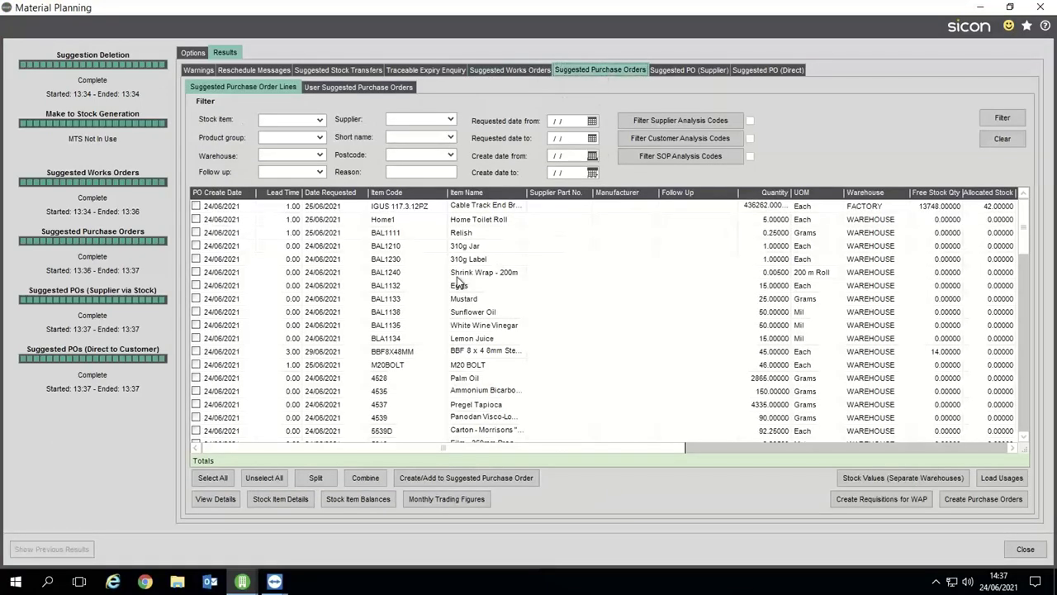
pyautogui.click(199, 71)
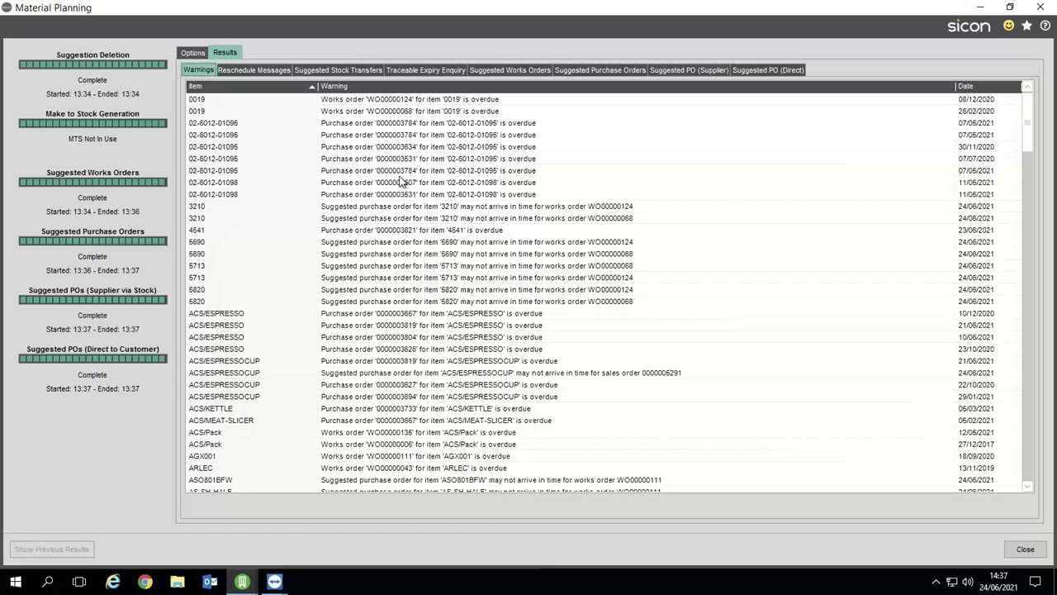
pyautogui.click(348, 208)
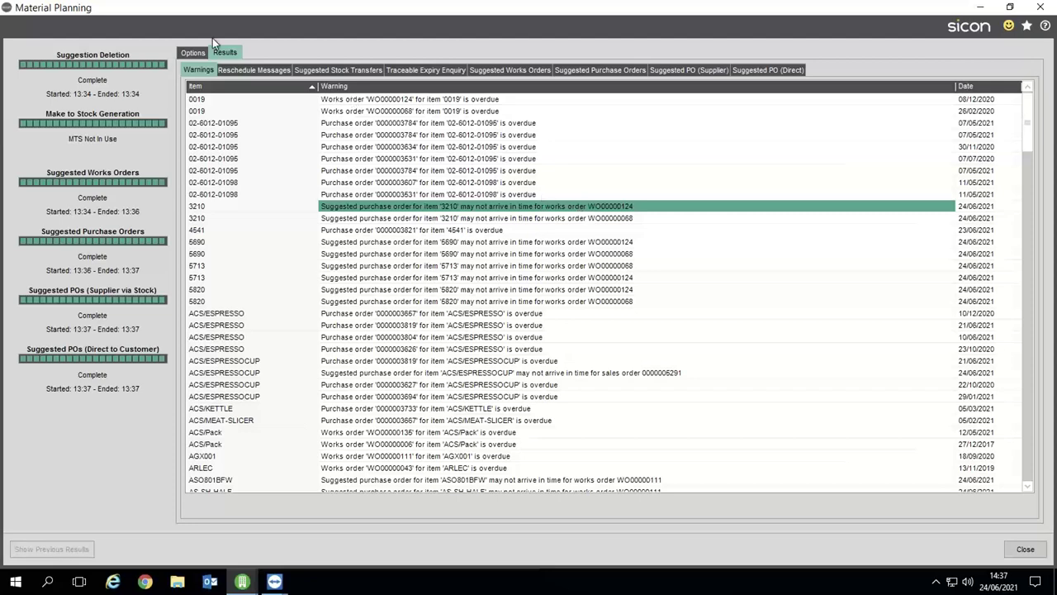
# Step: View the suggested stock transfers and the traceable expiry details of the Freezer Hamper item in the FACTORY warehouse
pyautogui.click(306, 74)
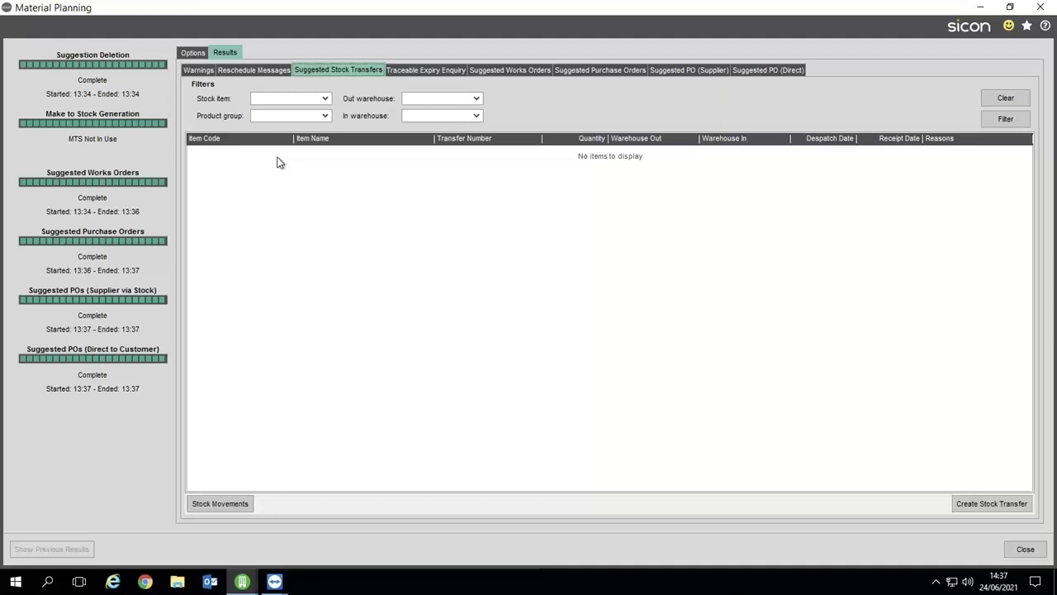
pyautogui.click(439, 73)
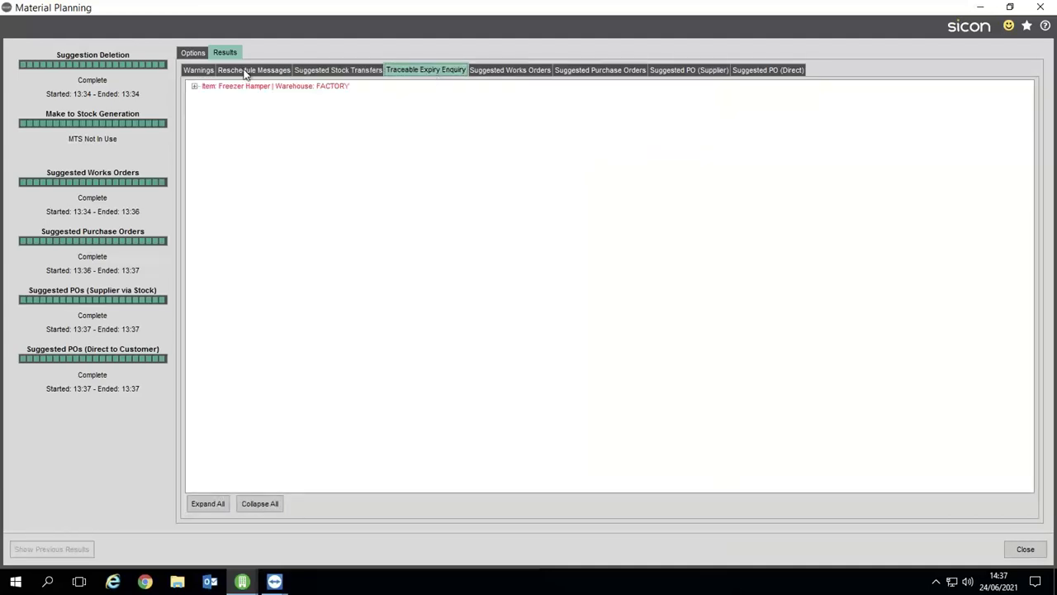
pyautogui.click(195, 86)
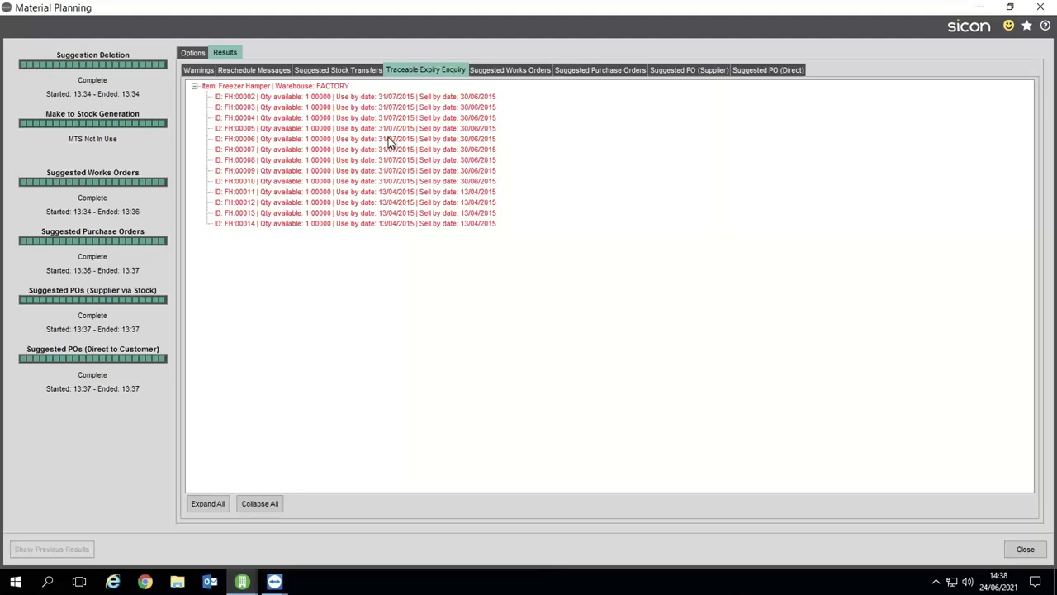
# Step: Examine the editable requested date of Home1 and the line quantities in the suggested purchase order lines
pyautogui.click(582, 71)
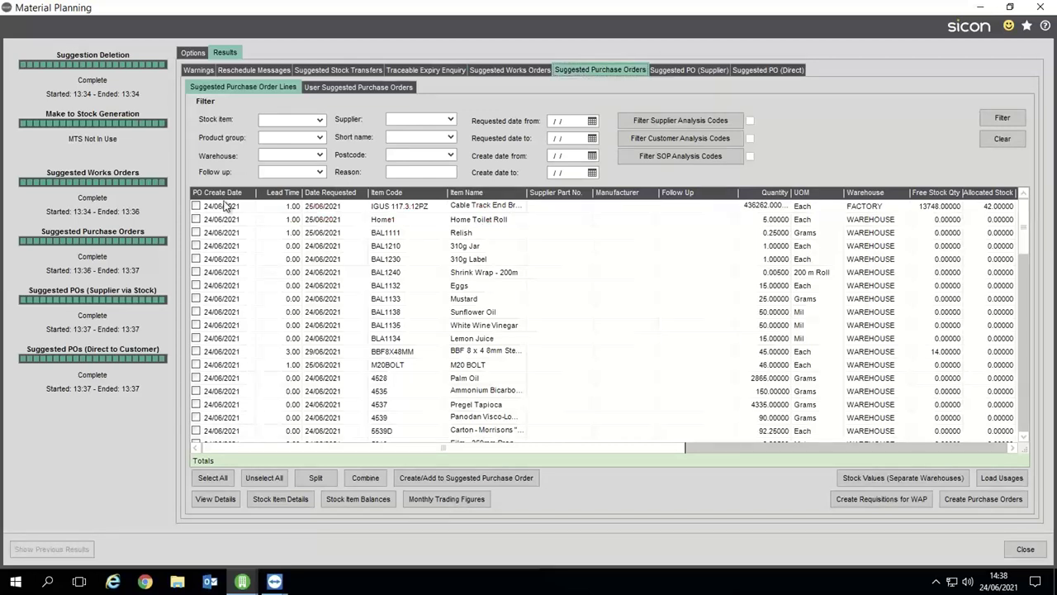
pyautogui.click(317, 220)
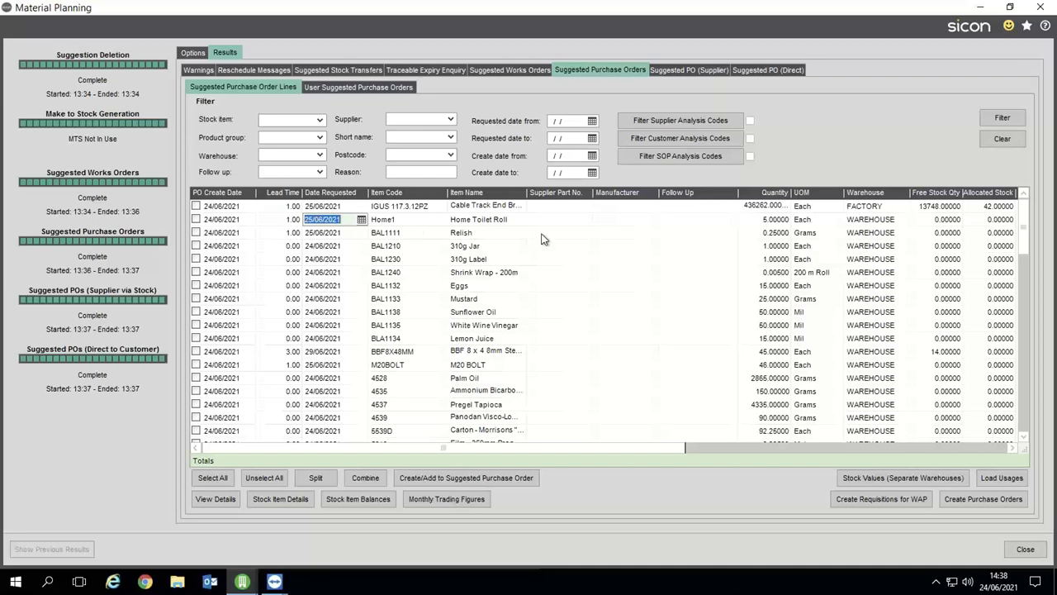
pyautogui.click(773, 247)
pyautogui.click(764, 218)
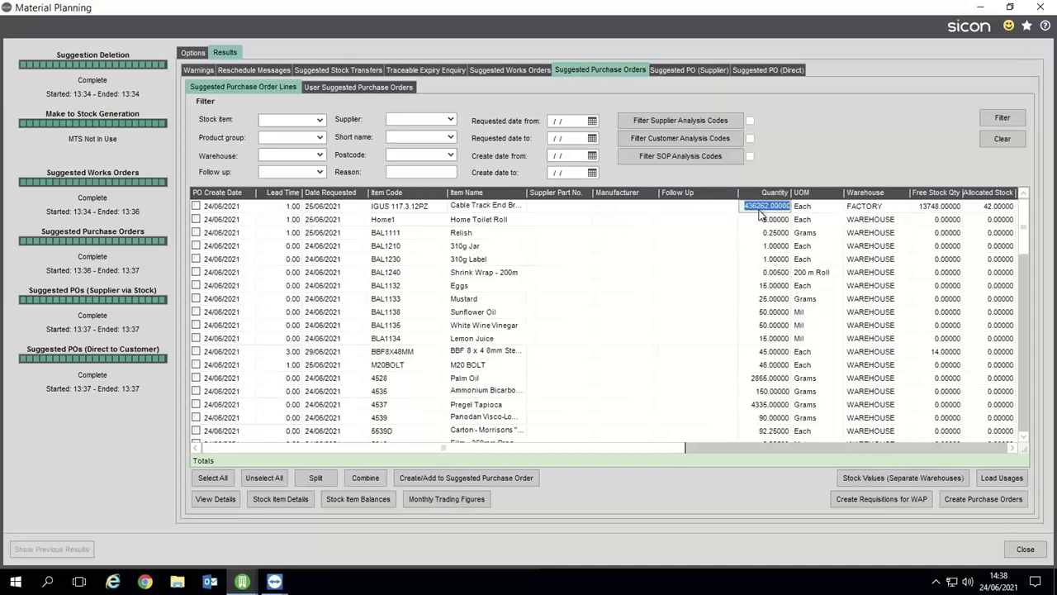
pyautogui.click(764, 246)
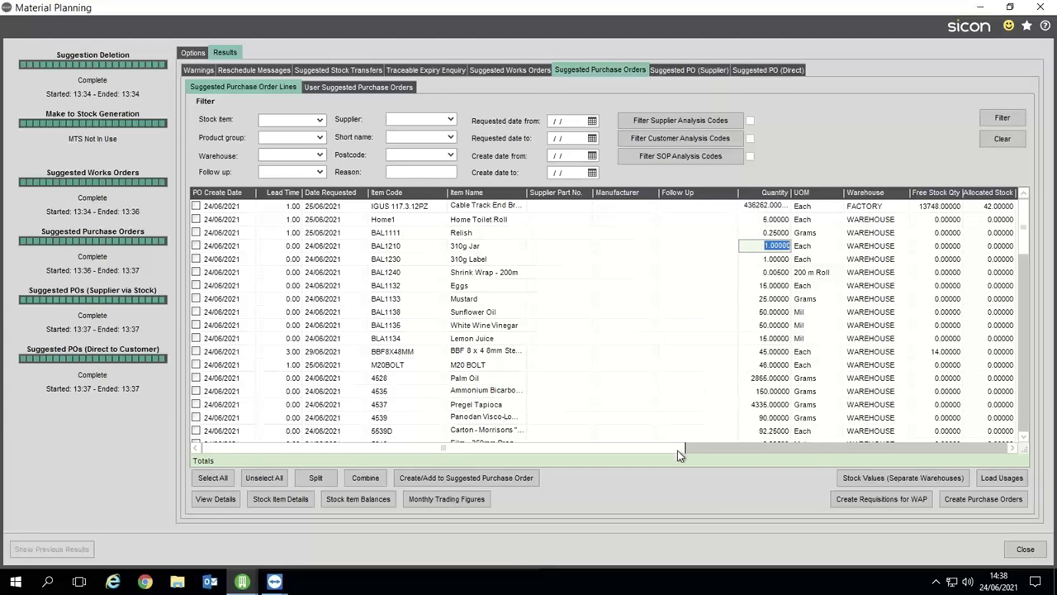
# Step: Check the follow-up and quantity fields of the IGUS 117.3.12PZ suggested purchase line and open its future stock movements from the reason
pyautogui.moveTo(679, 451); pyautogui.dragTo(698, 451)
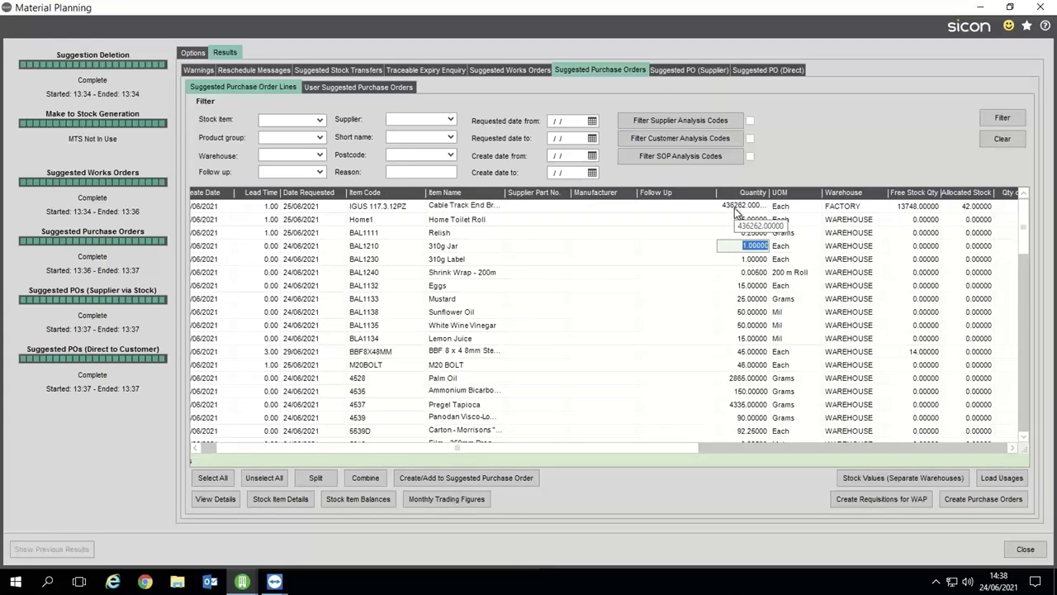
pyautogui.click(692, 207)
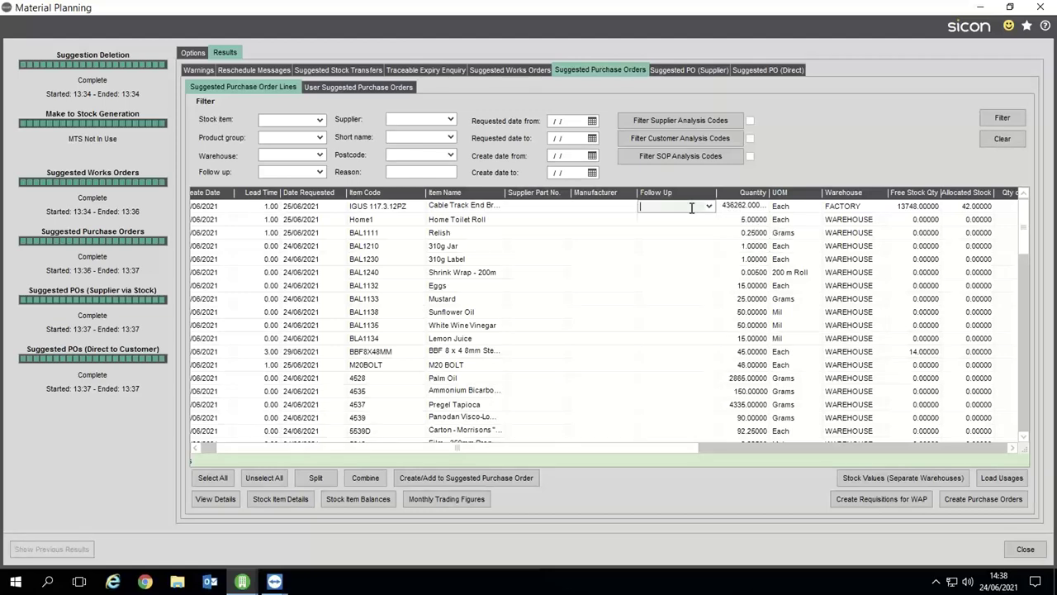
pyautogui.click(726, 207)
pyautogui.click(725, 448)
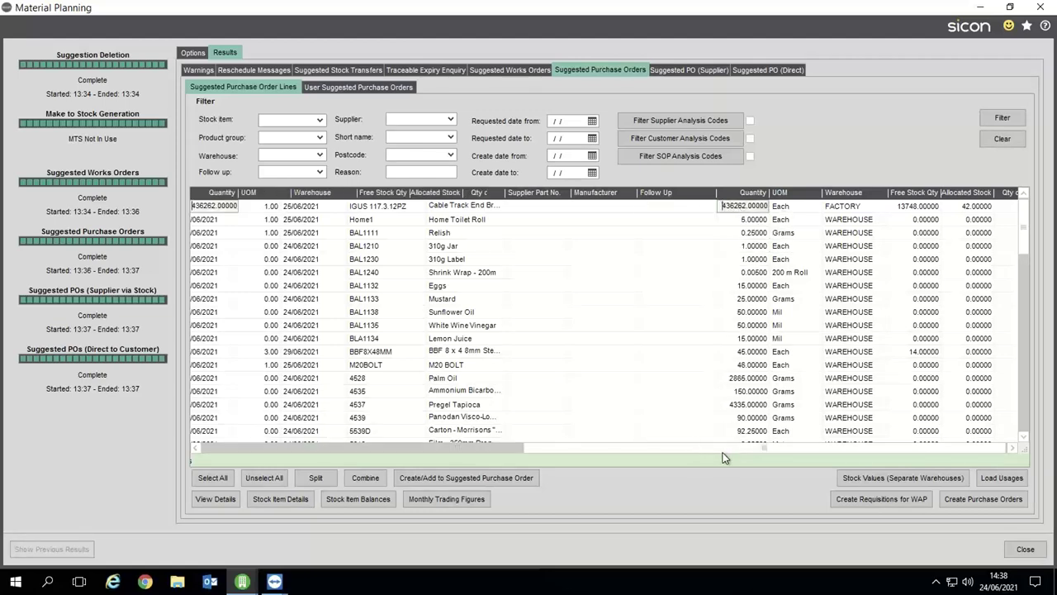
pyautogui.click(979, 208)
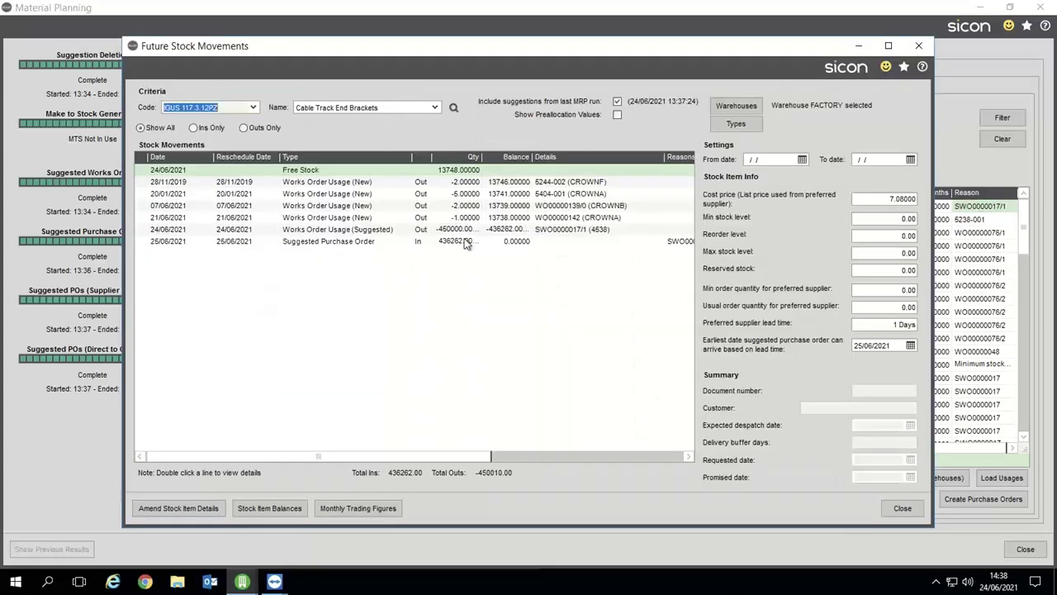
# Step: Examine the free stock, works order usages and suggested purchase order for Cable Track End Brackets, and close the stock movements
pyautogui.click(447, 171)
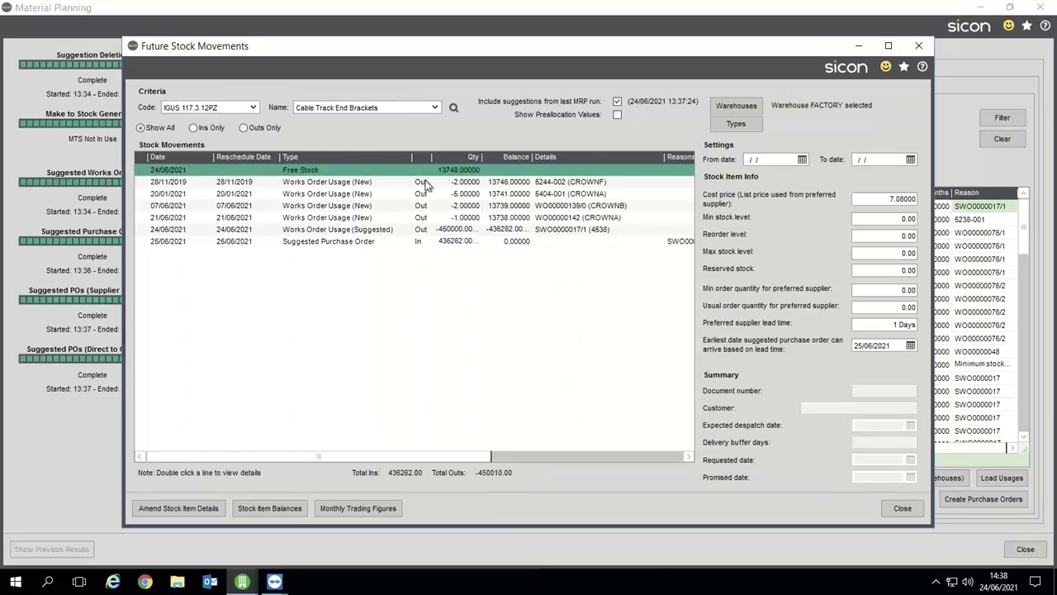
pyautogui.click(428, 184)
pyautogui.click(425, 200)
pyautogui.click(423, 217)
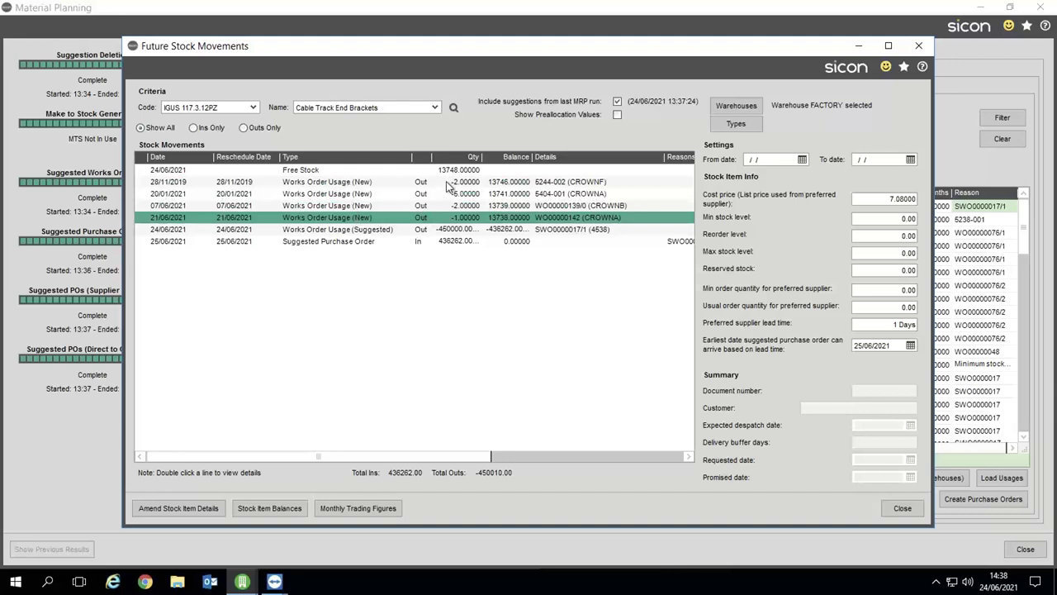
pyautogui.click(283, 229)
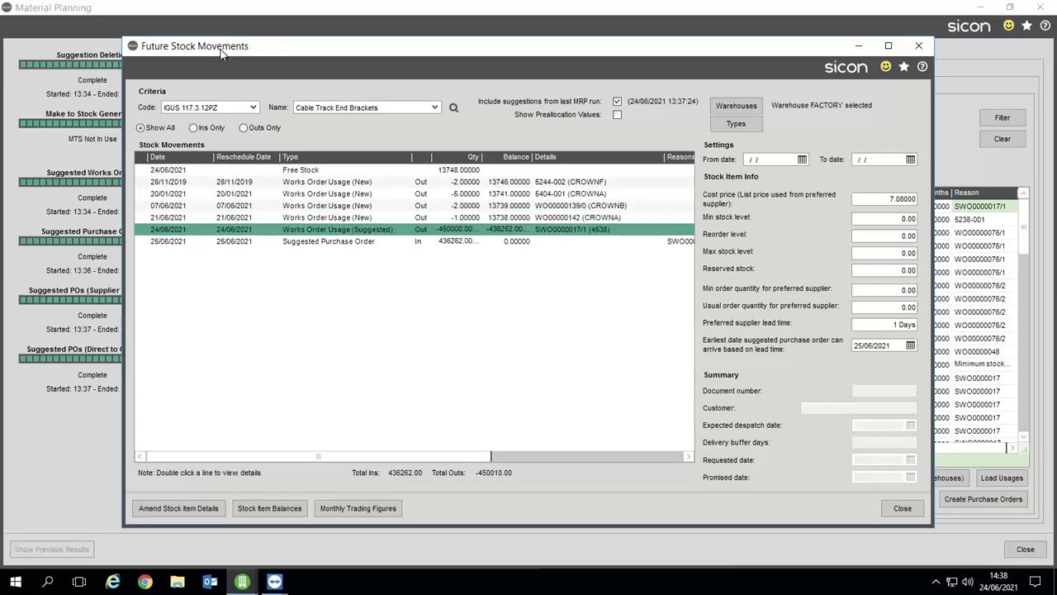
pyautogui.moveTo(221, 54)
pyautogui.mouseDown()
pyautogui.moveTo(223, 115)
pyautogui.moveTo(226, 66)
pyautogui.mouseUp()
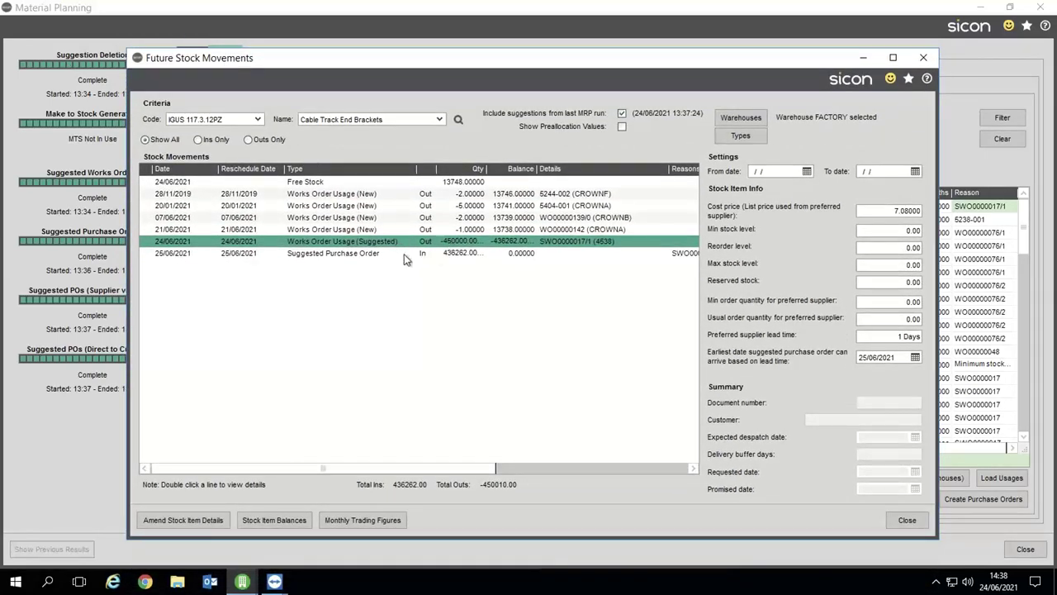
pyautogui.click(446, 254)
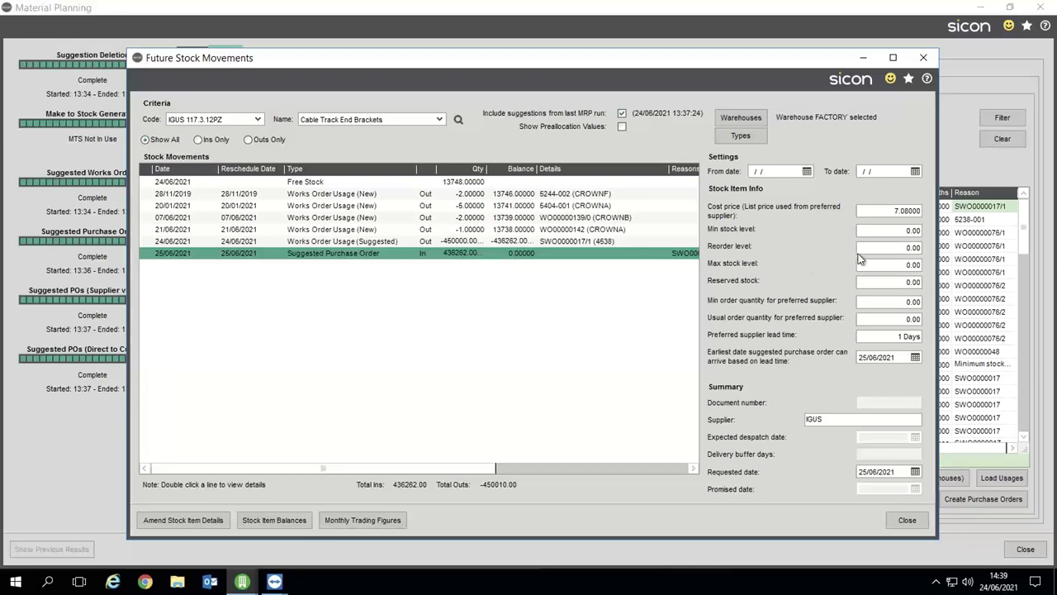
pyautogui.click(901, 518)
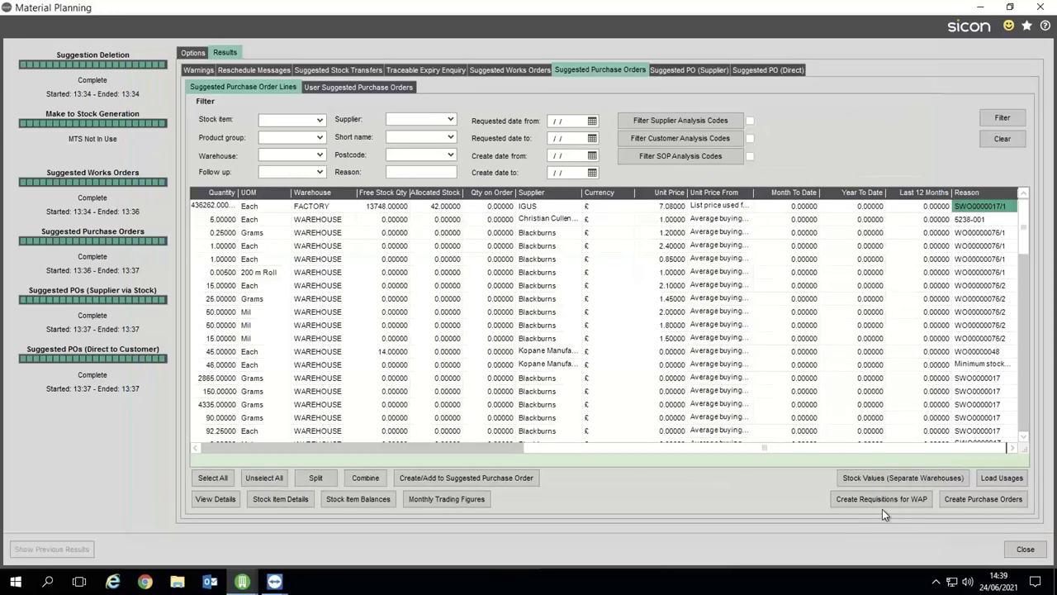
# Step: View the supplier choices for the Relish line in the suggested purchase order lines
pyautogui.moveTo(757, 448); pyautogui.dragTo(588, 452)
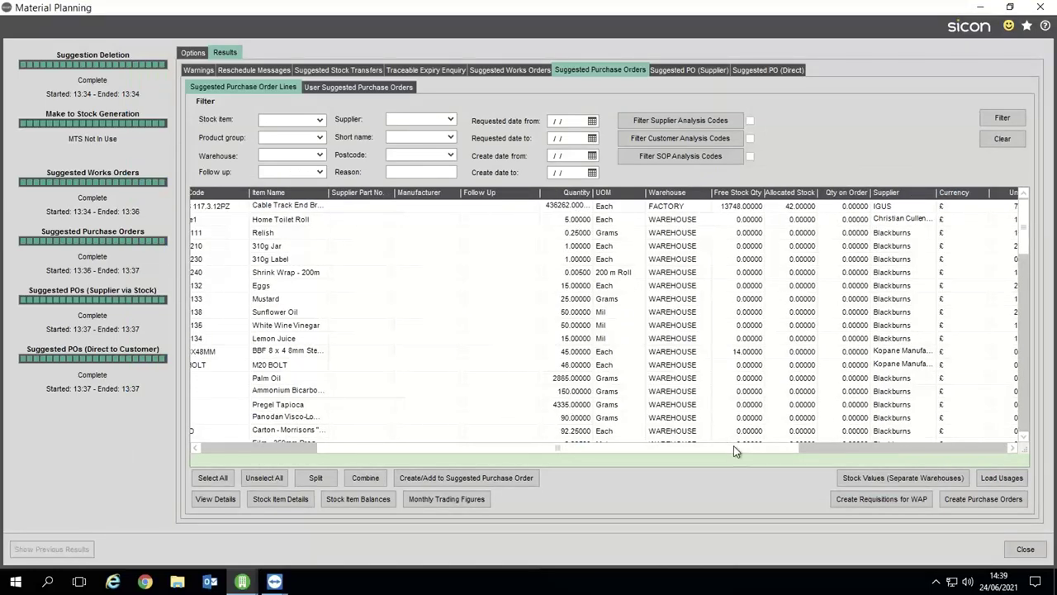
pyautogui.moveTo(734, 447); pyautogui.dragTo(845, 447)
pyautogui.click(718, 233)
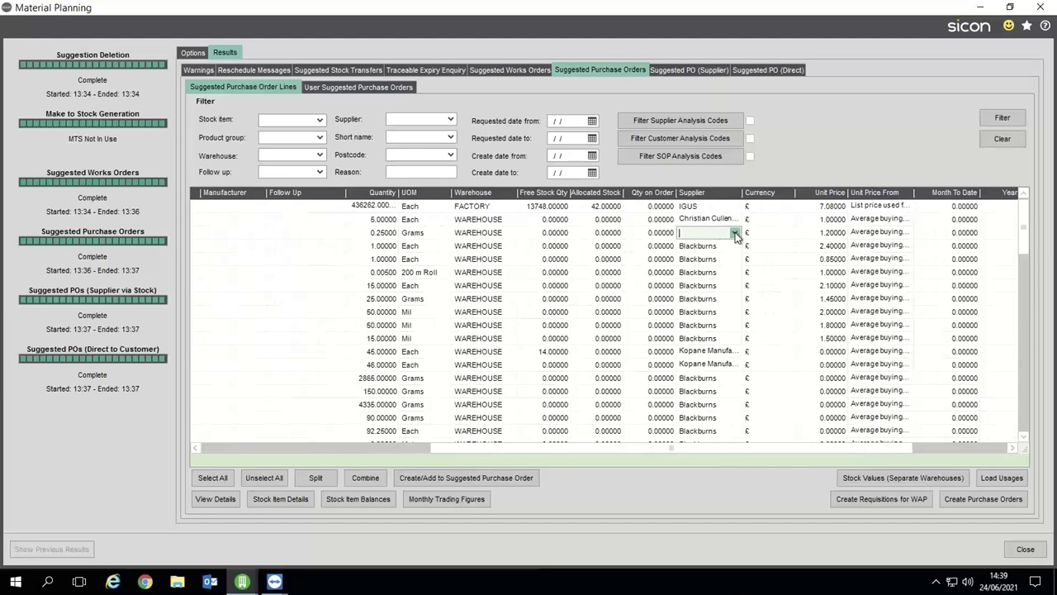
pyautogui.click(734, 233)
pyautogui.click(722, 372)
# Step: Open the future stock movements of M20 BOLT from its minimum stock reason and check its minimum stock level, supplier lead time and free stock
pyautogui.click(948, 449)
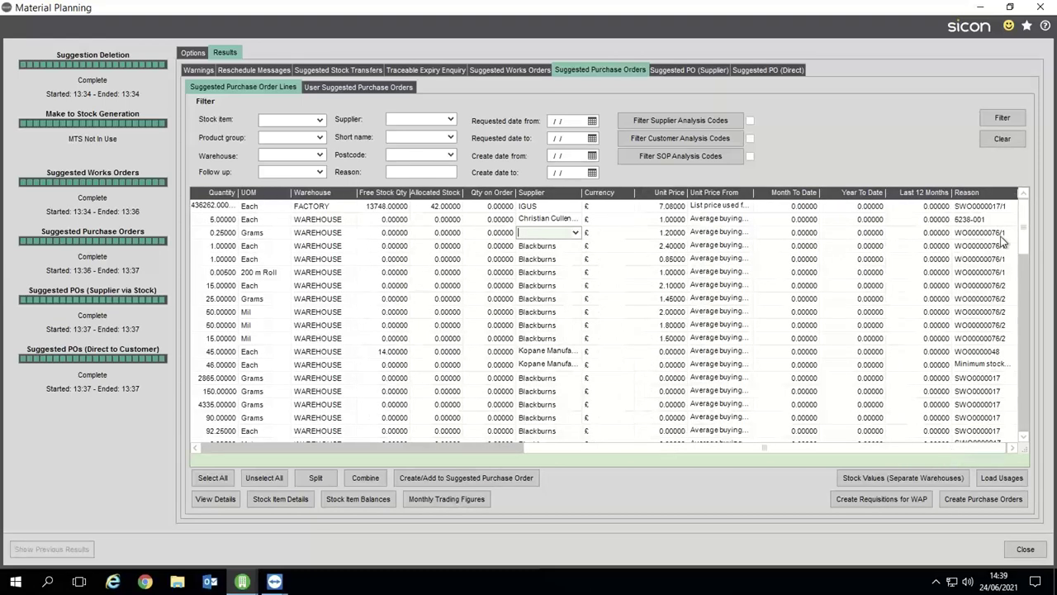
pyautogui.click(988, 364)
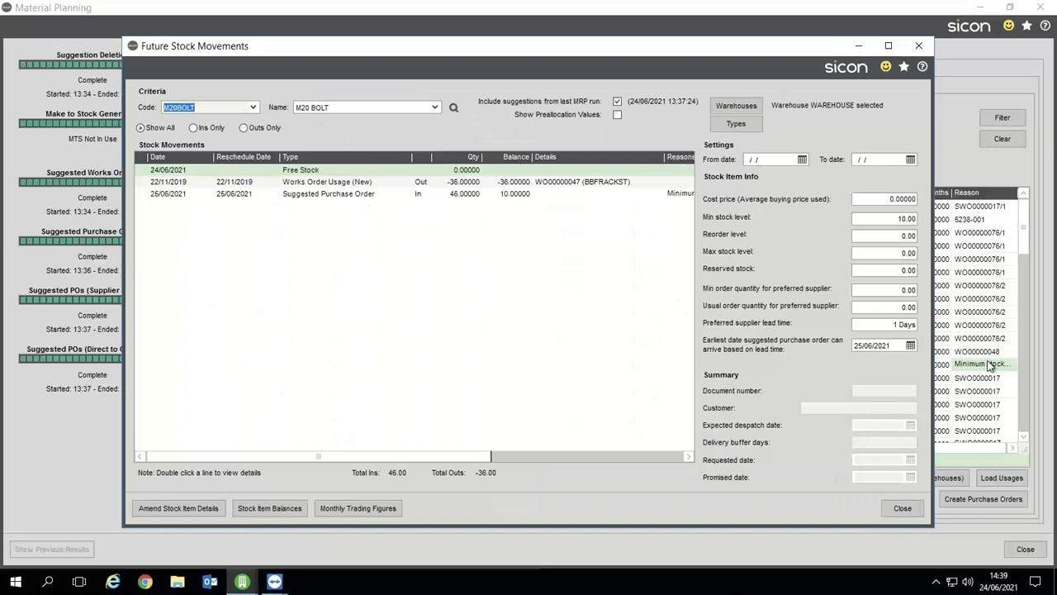
pyautogui.click(895, 218)
pyautogui.click(887, 324)
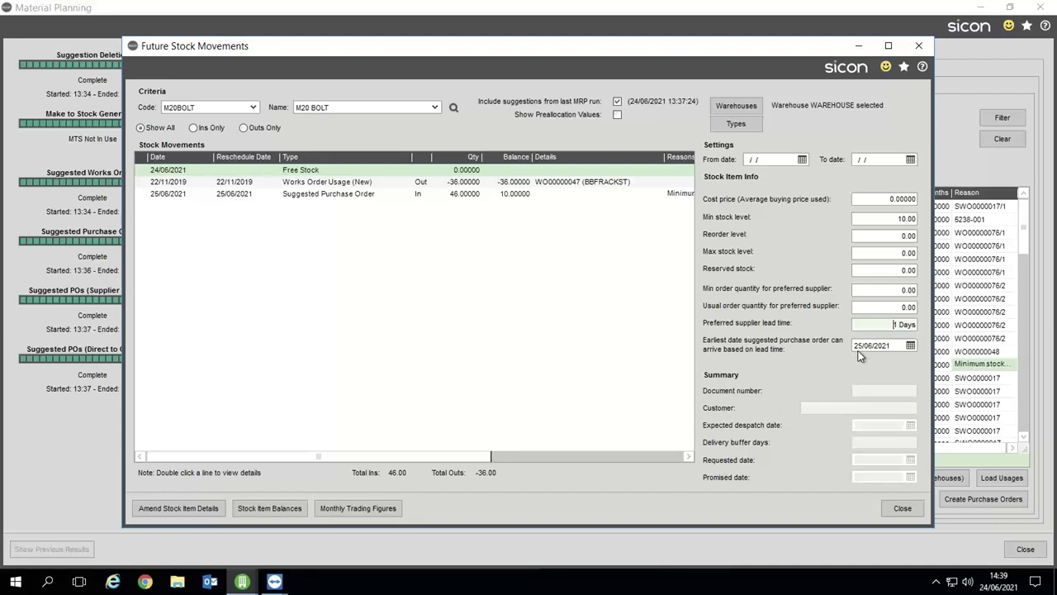
pyautogui.click(401, 173)
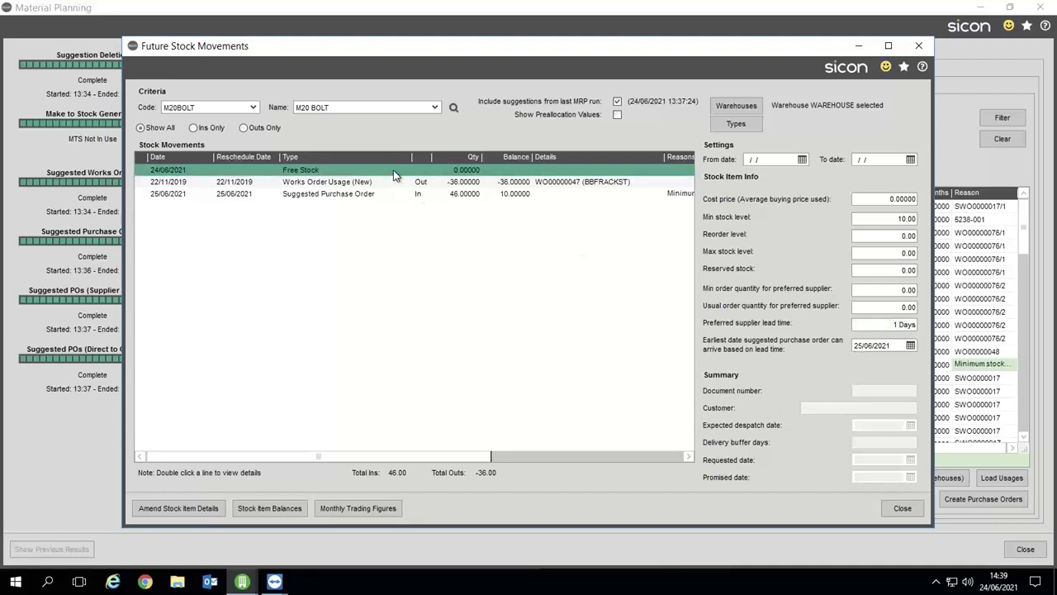
pyautogui.click(898, 218)
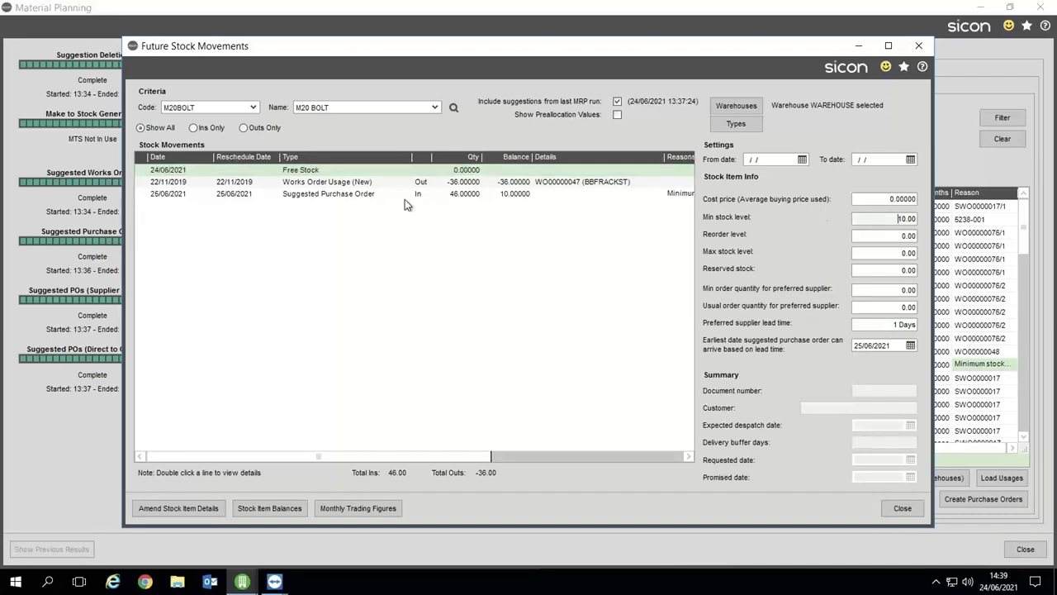
# Step: View works order WO00000047 behind the M20 BOLT usage, check the suggested purchase order movement, and close the stock movements
pyautogui.click(346, 184)
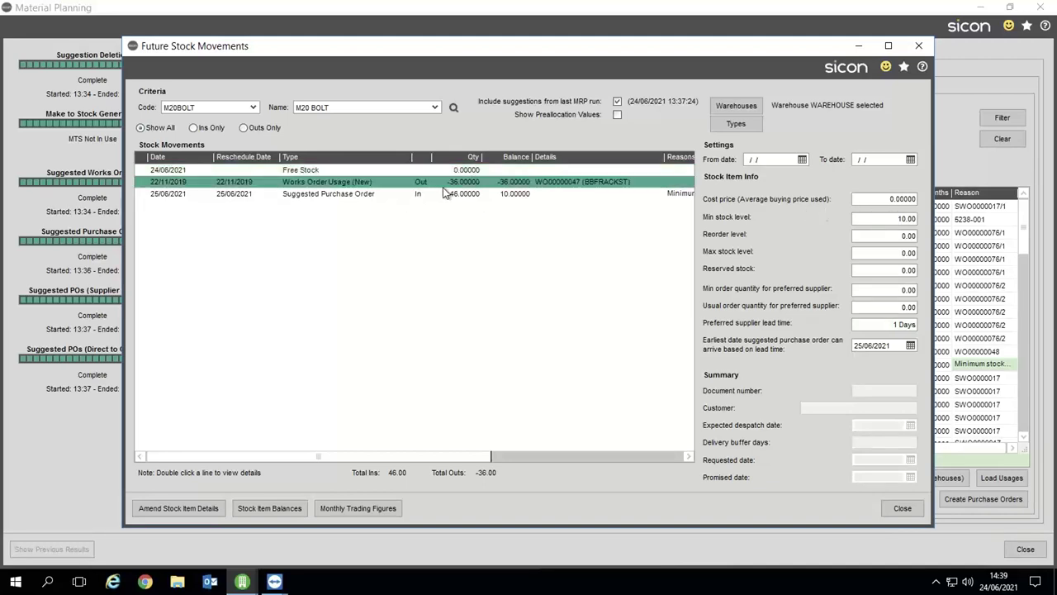
pyautogui.doubleClick(394, 184)
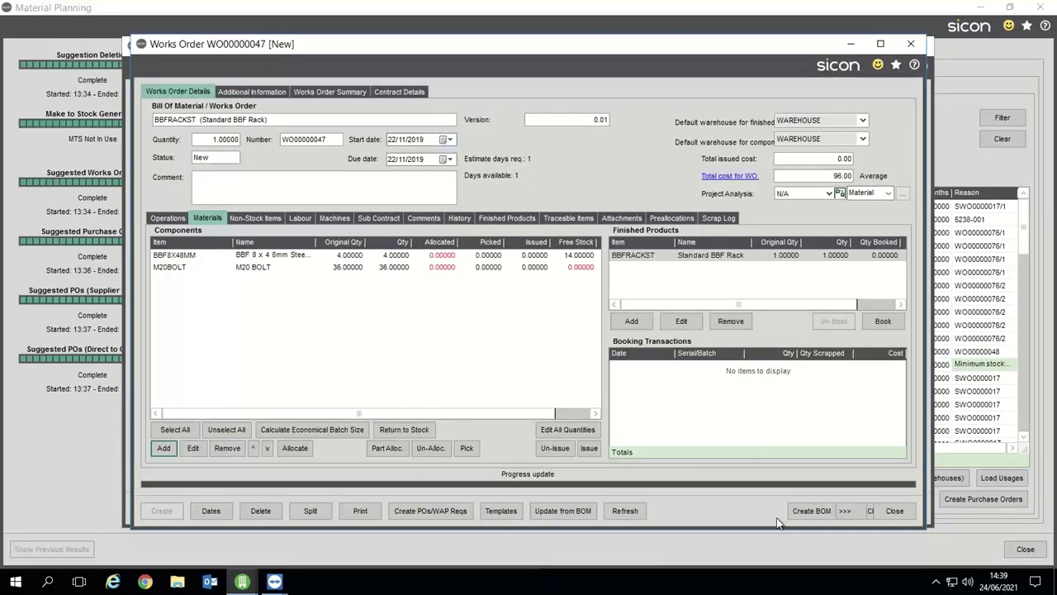
pyautogui.click(909, 512)
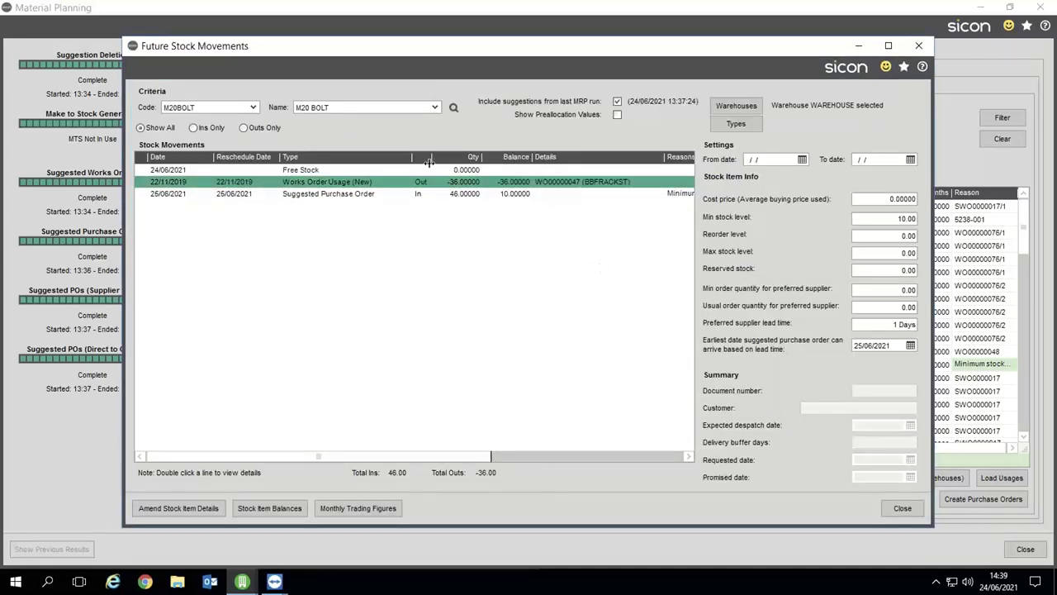
pyautogui.click(327, 195)
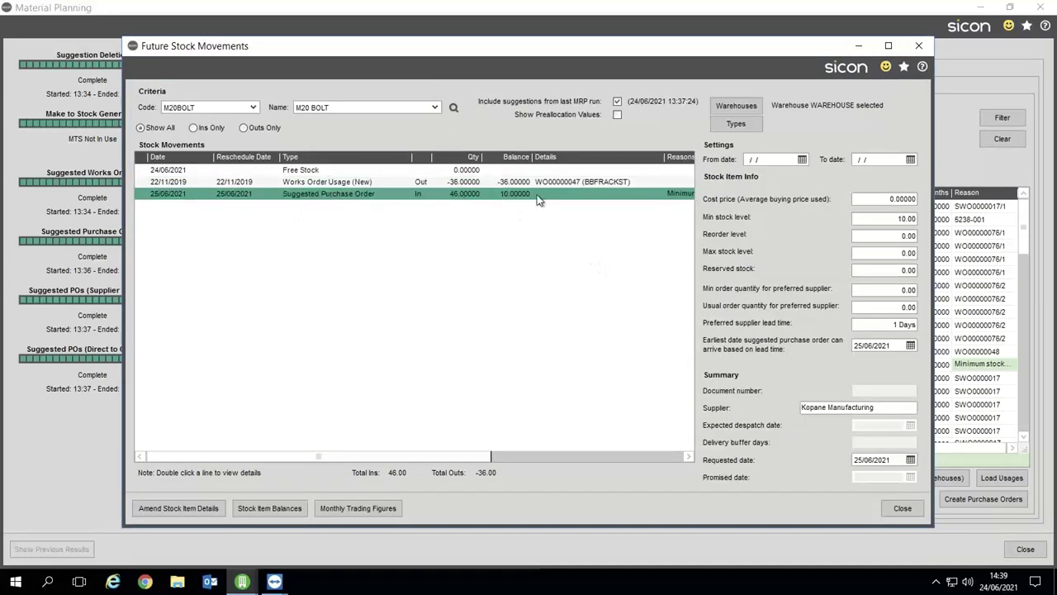
pyautogui.click(902, 508)
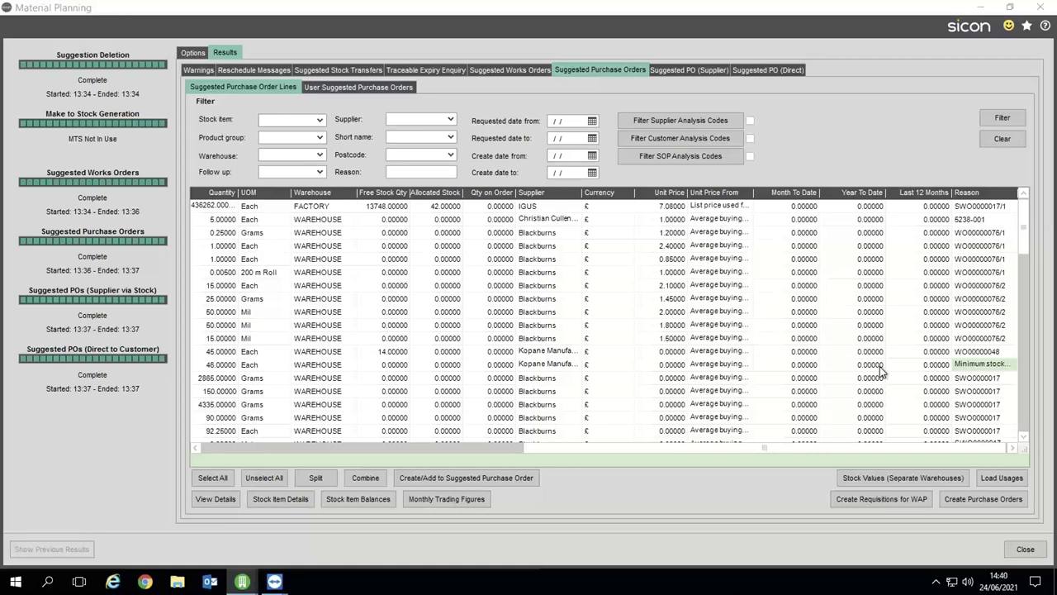
# Step: Close Material Planning and switch to the open works order 5494-001
pyautogui.click(1025, 548)
pyautogui.click(537, 344)
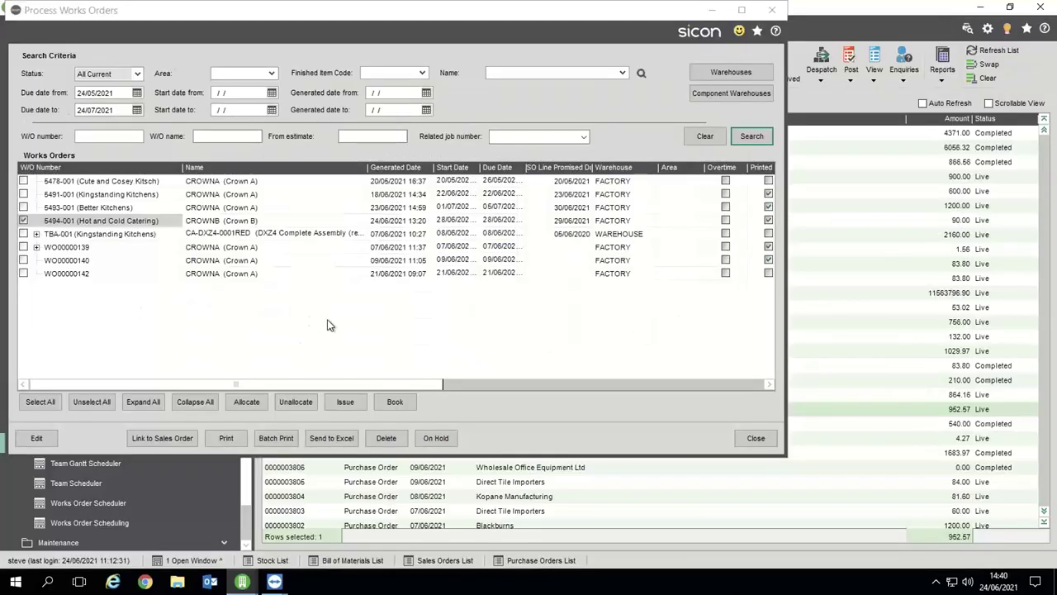
pyautogui.moveTo(242, 581)
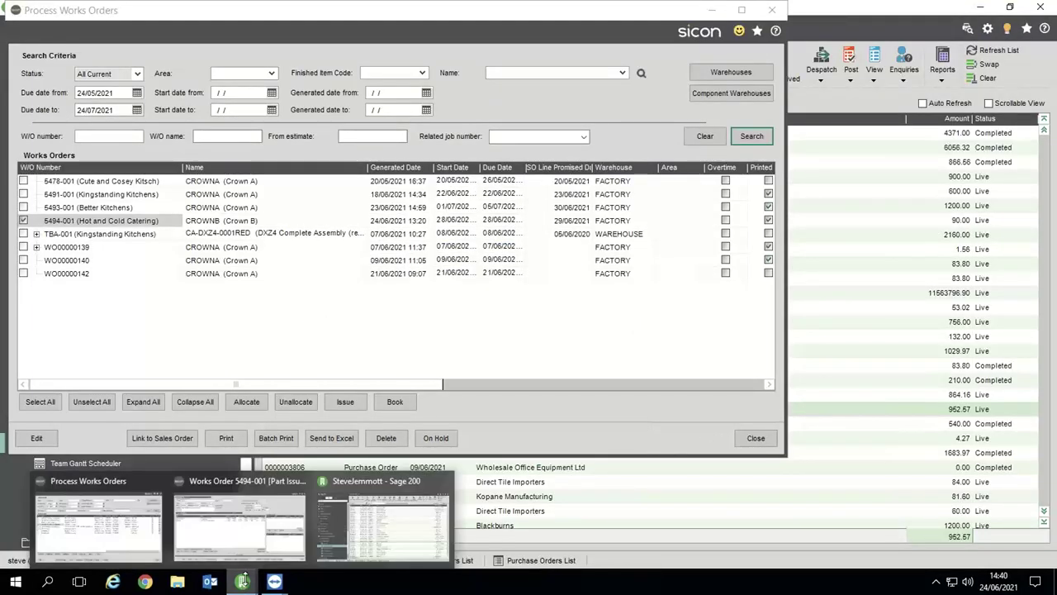
pyautogui.click(273, 525)
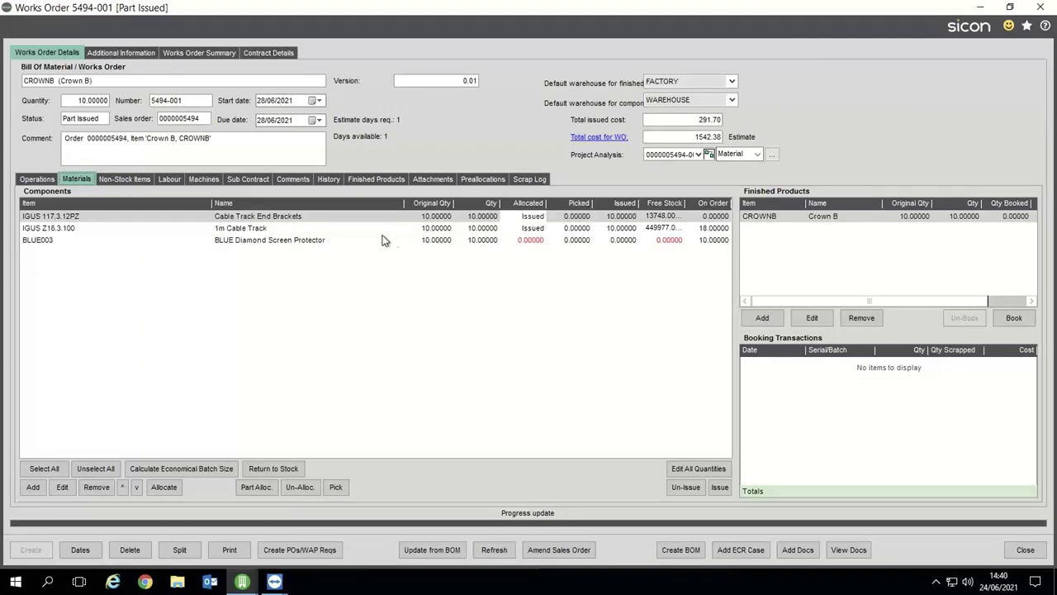
# Step: Remove the BLUE003 BLUE Diamond Screen Protector component from the materials of works order 5494-001
pyautogui.click(272, 241)
pyautogui.click(97, 488)
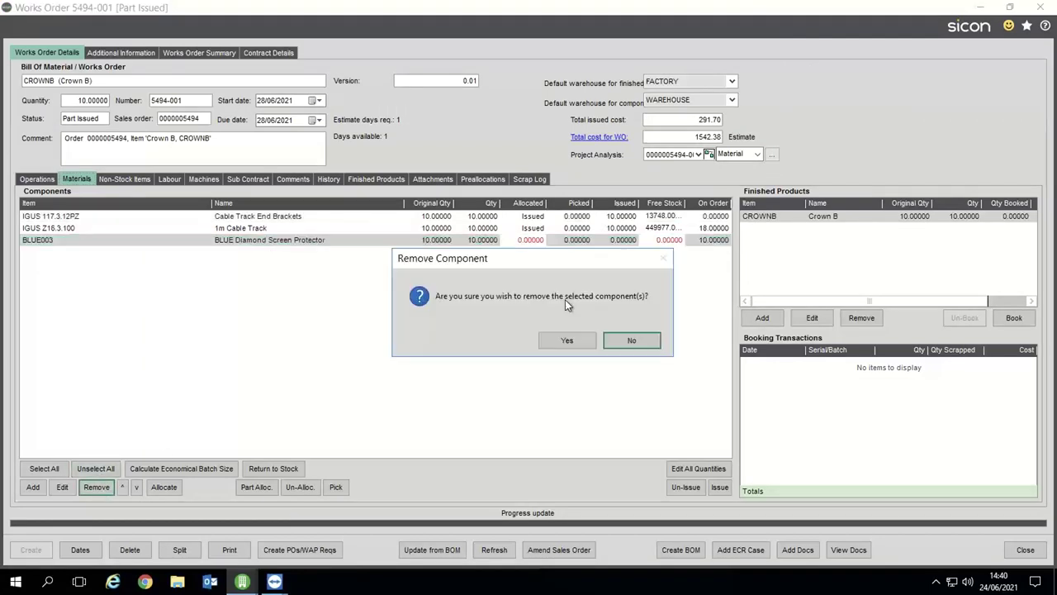
pyautogui.click(578, 340)
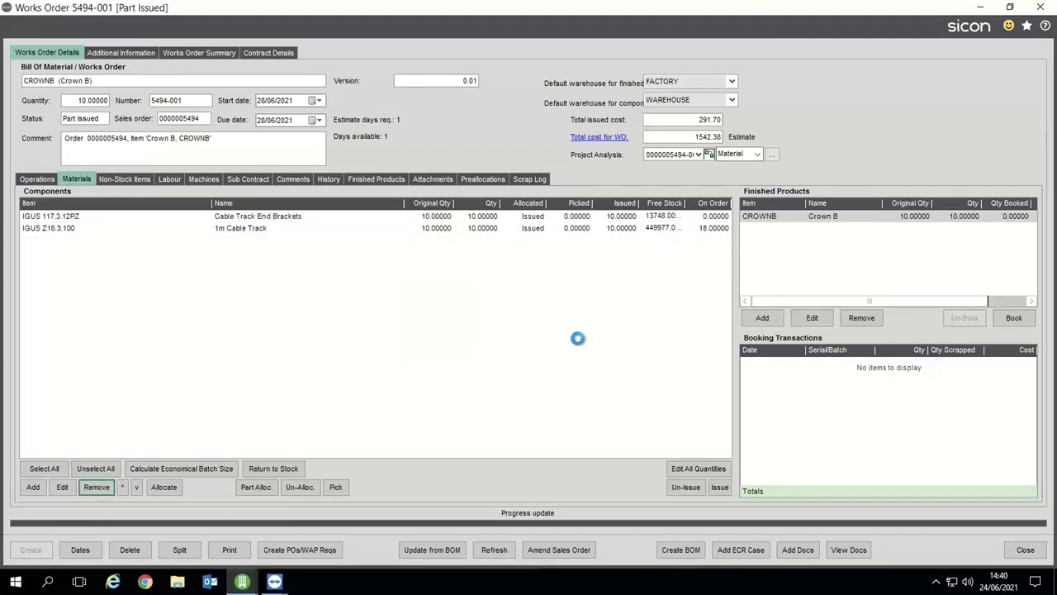
# Step: View the 1m Cable Track material line and the labour transactions of works order 5494-001
pyautogui.click(285, 230)
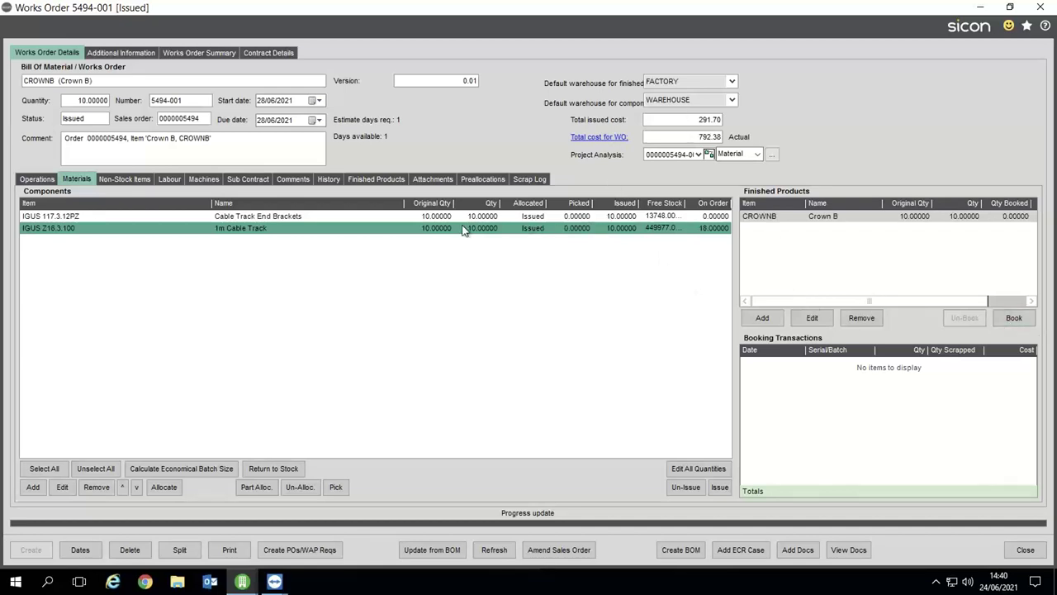
pyautogui.click(182, 179)
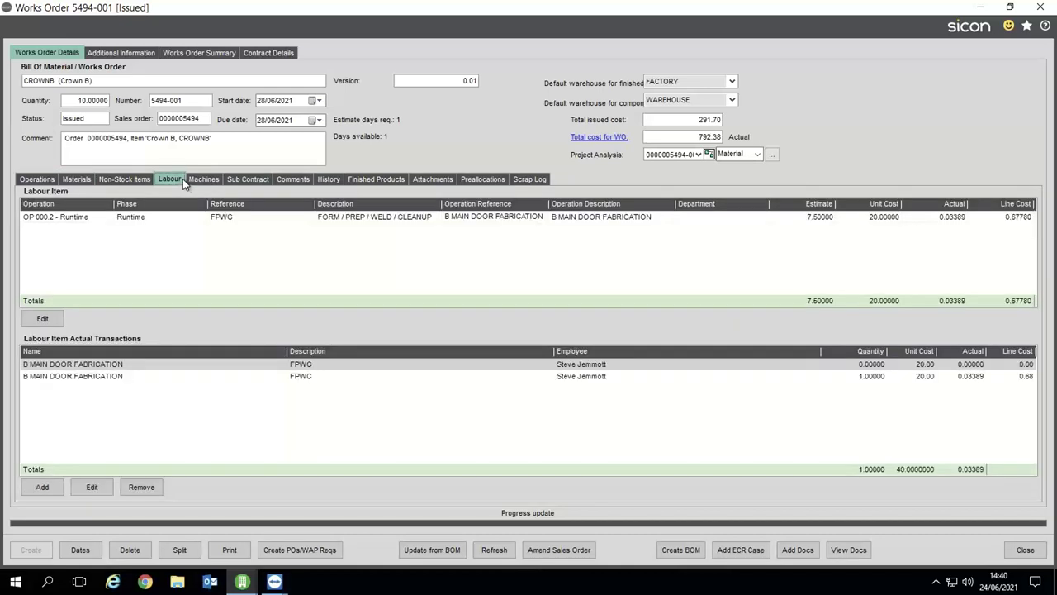
# Step: Switch to the TeamViewer remote handheld and mark the active Crown B operation OP 000.2 - Runtime as fully complete
pyautogui.click(275, 582)
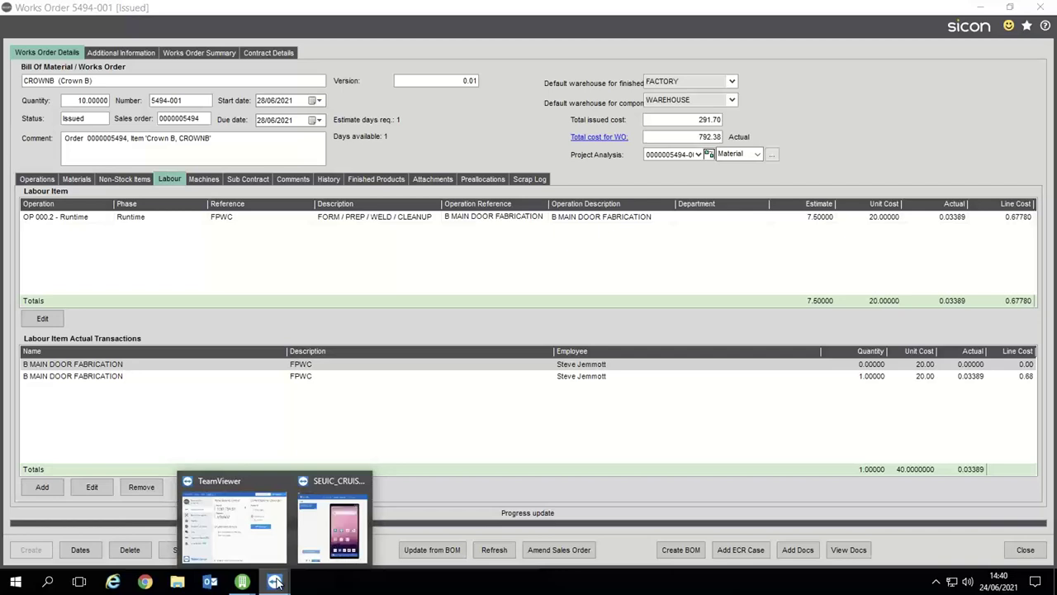
pyautogui.click(327, 511)
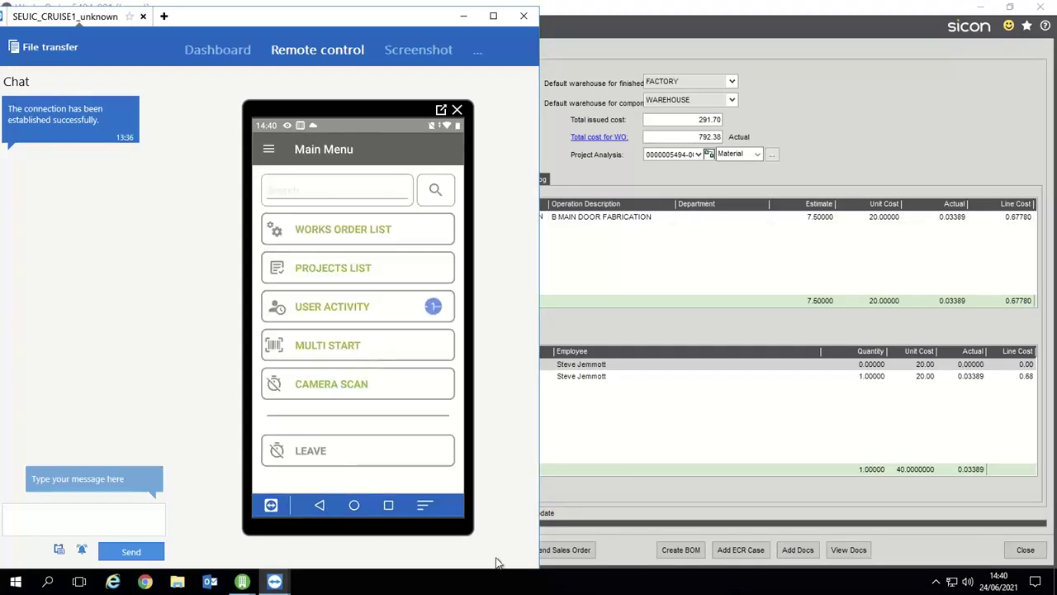
pyautogui.click(391, 312)
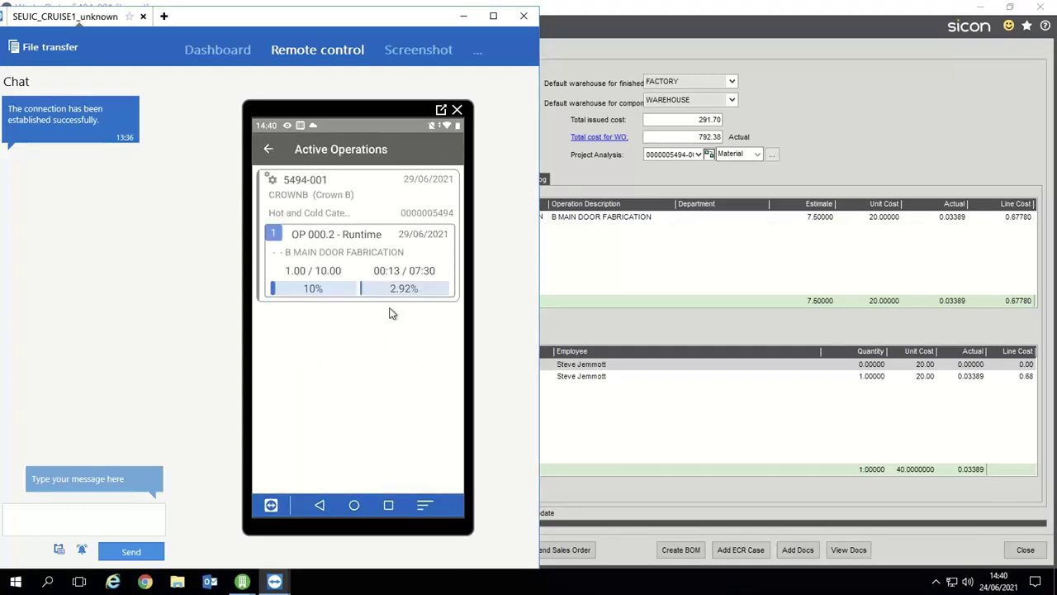
pyautogui.click(391, 278)
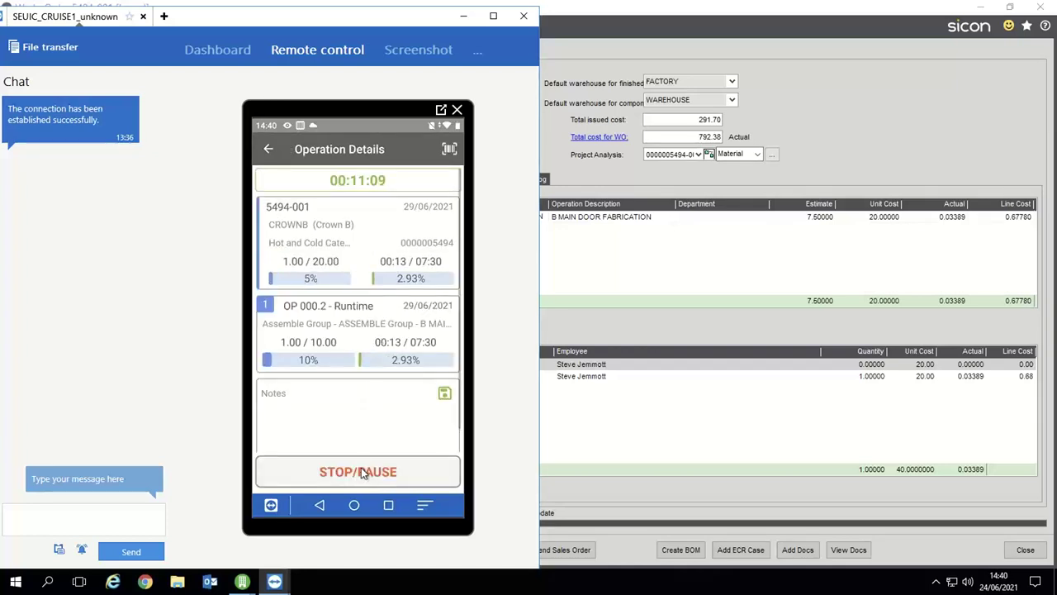
pyautogui.click(361, 471)
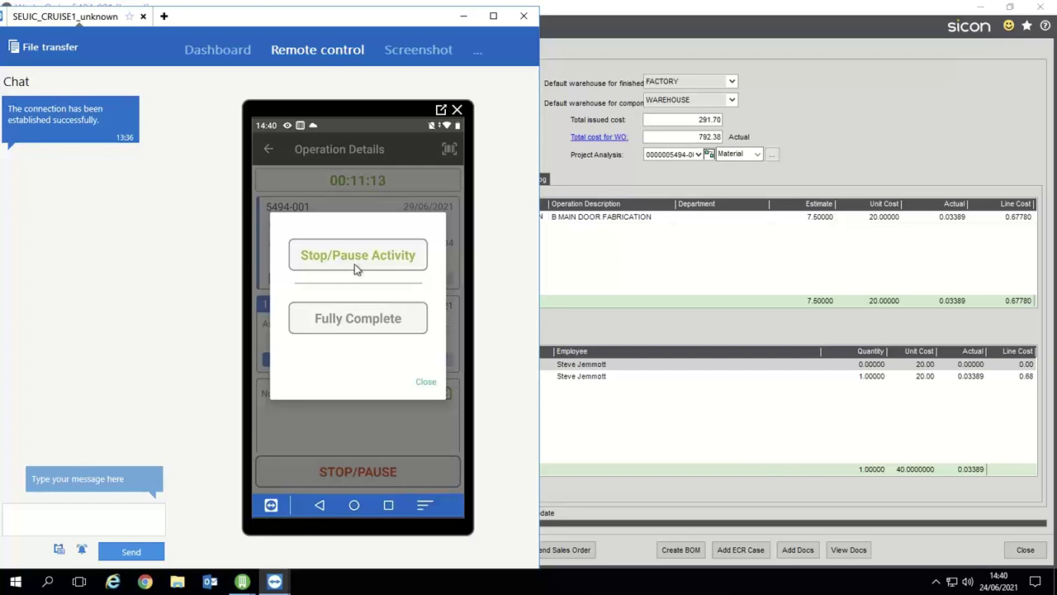
pyautogui.click(358, 315)
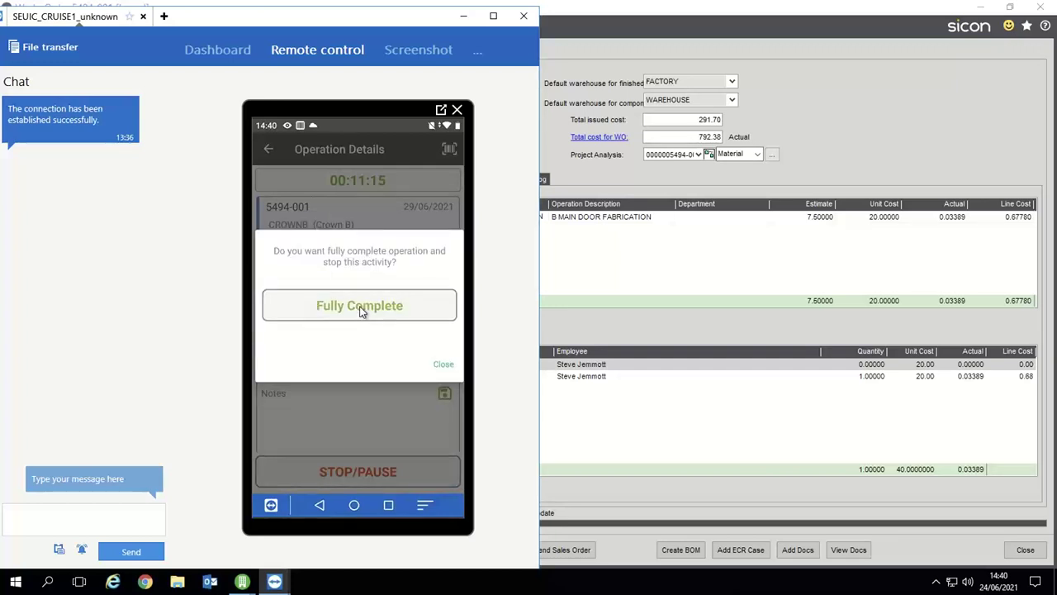
pyautogui.click(361, 308)
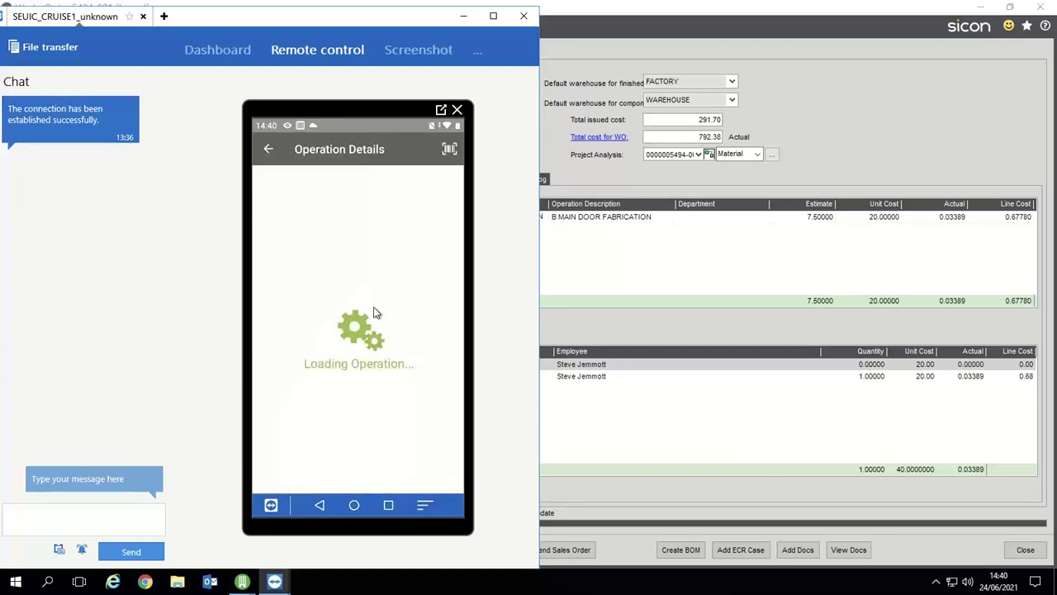
# Step: Return to the handheld's main menu and log out of the shop floor app
pyautogui.click(269, 152)
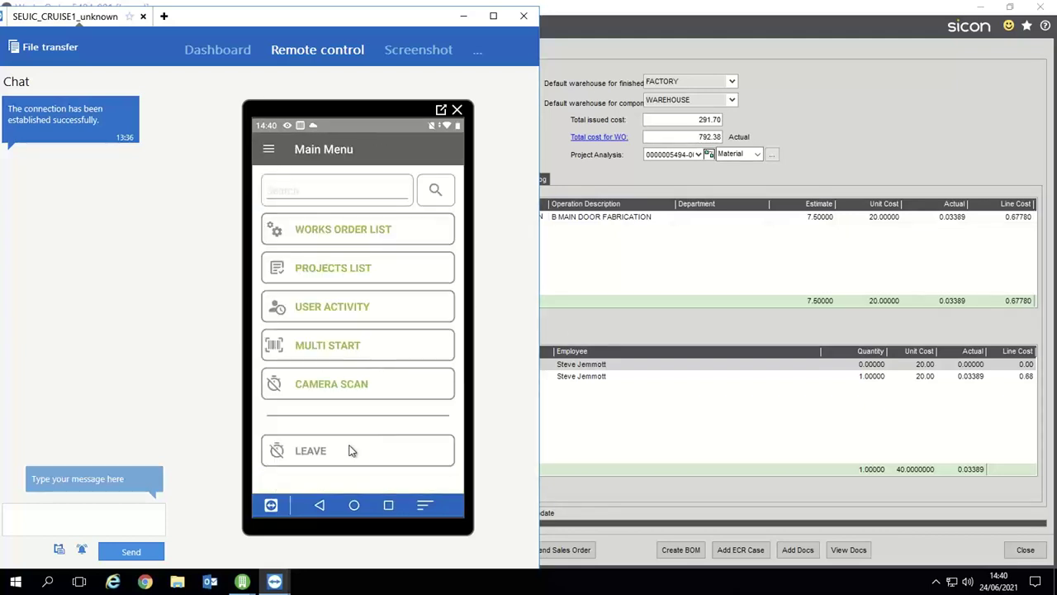
pyautogui.click(271, 150)
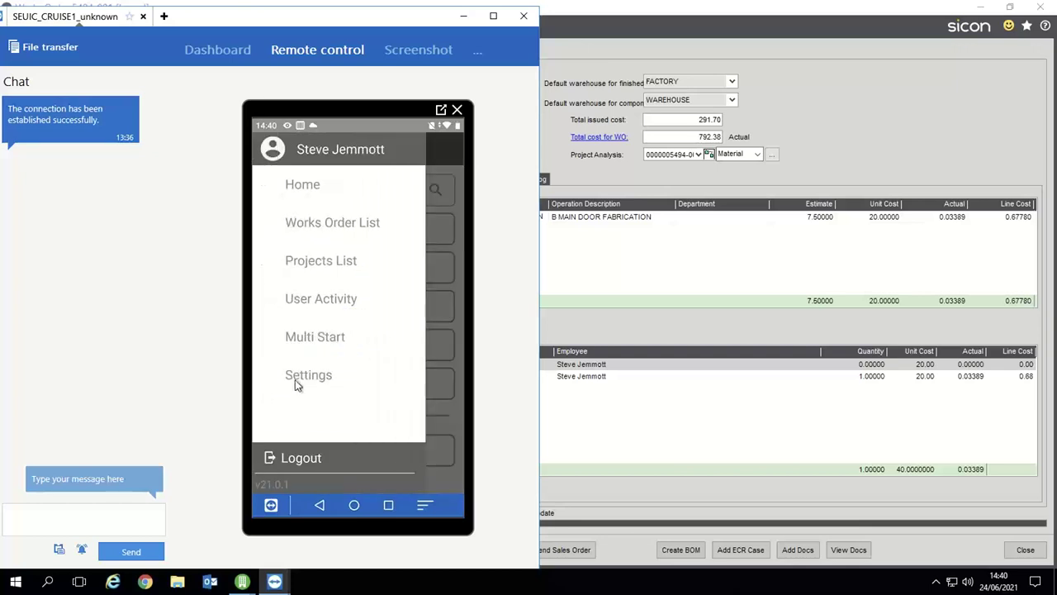
pyautogui.click(309, 461)
# Step: Switch back to the Crown B works order, refresh it and review its labour actual transactions
pyautogui.click(581, 344)
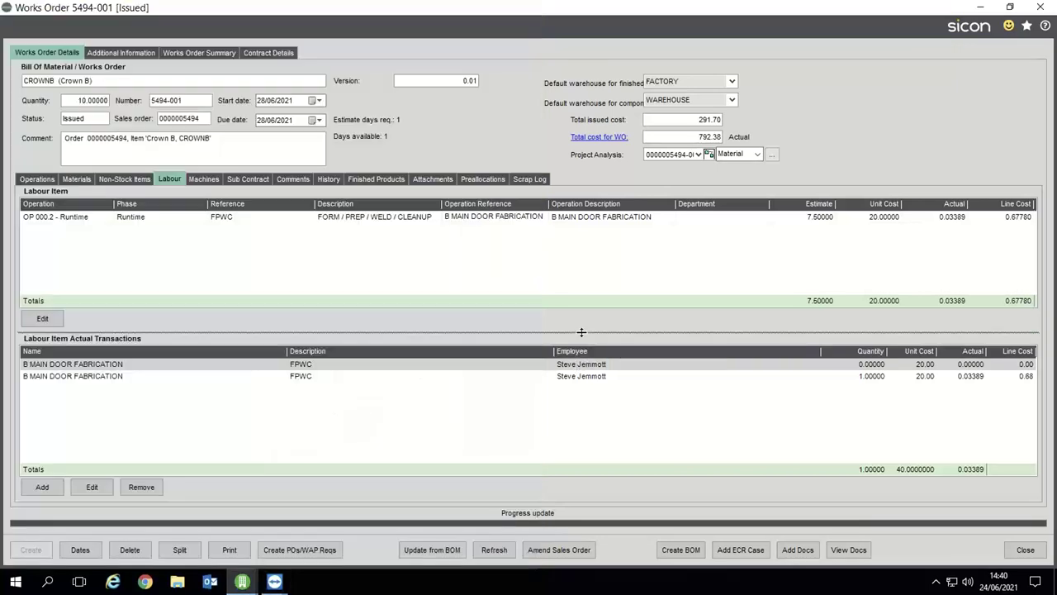
pyautogui.click(494, 549)
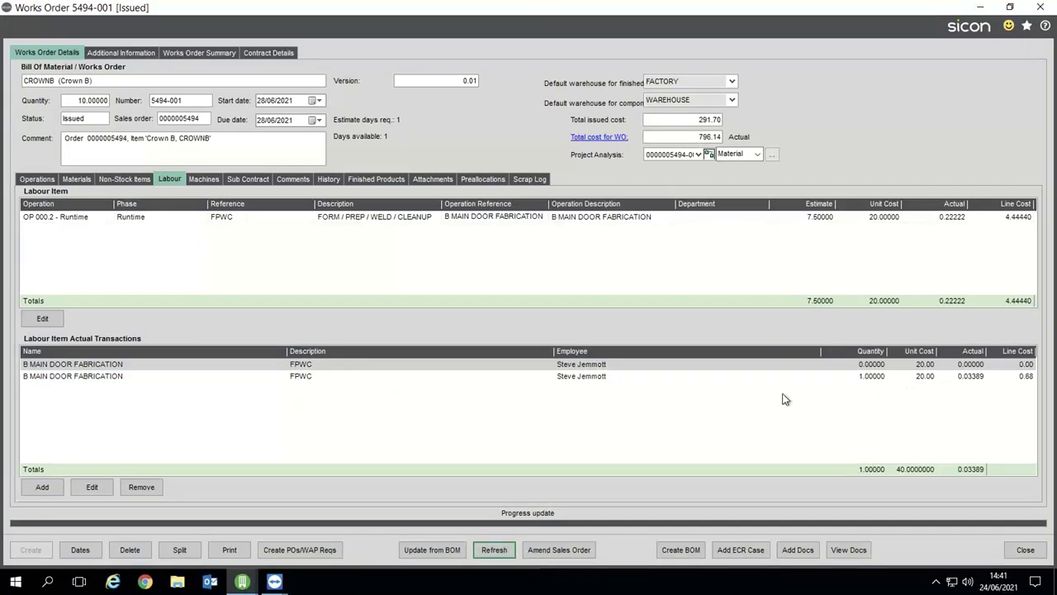
pyautogui.click(484, 552)
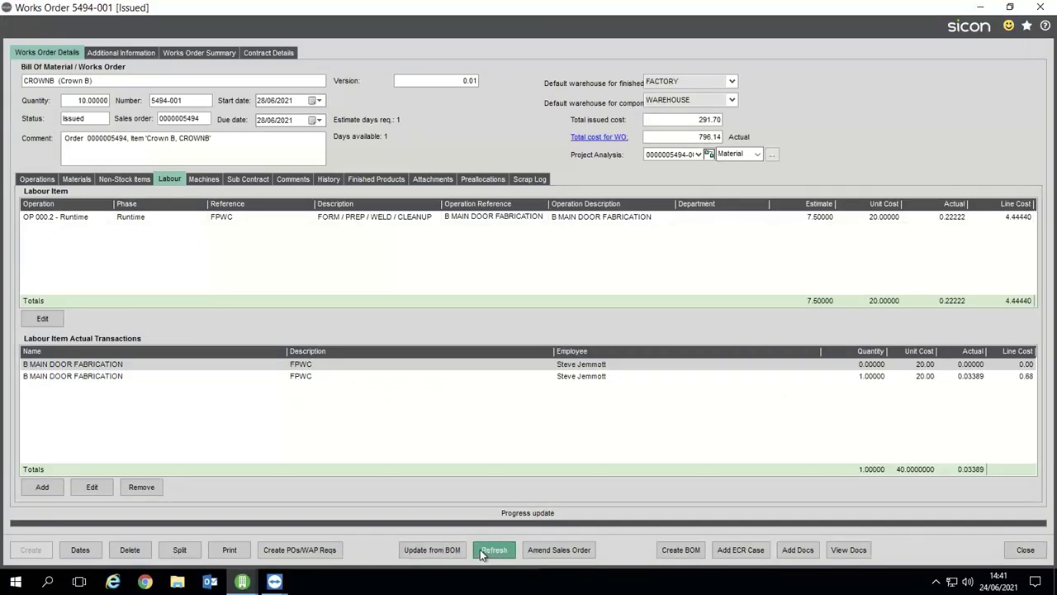
pyautogui.click(211, 175)
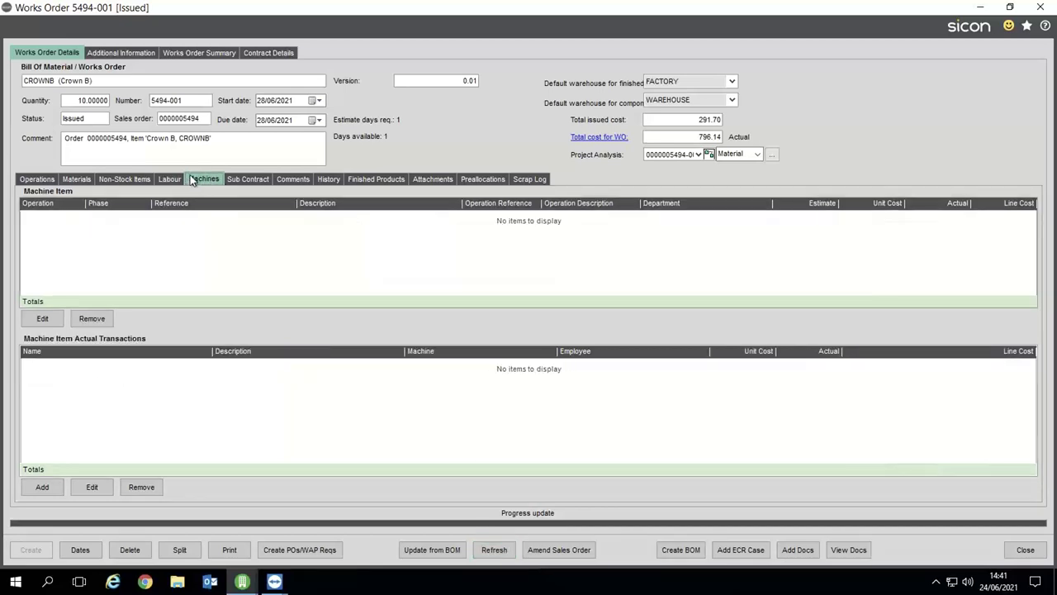
pyautogui.click(172, 178)
pyautogui.click(189, 221)
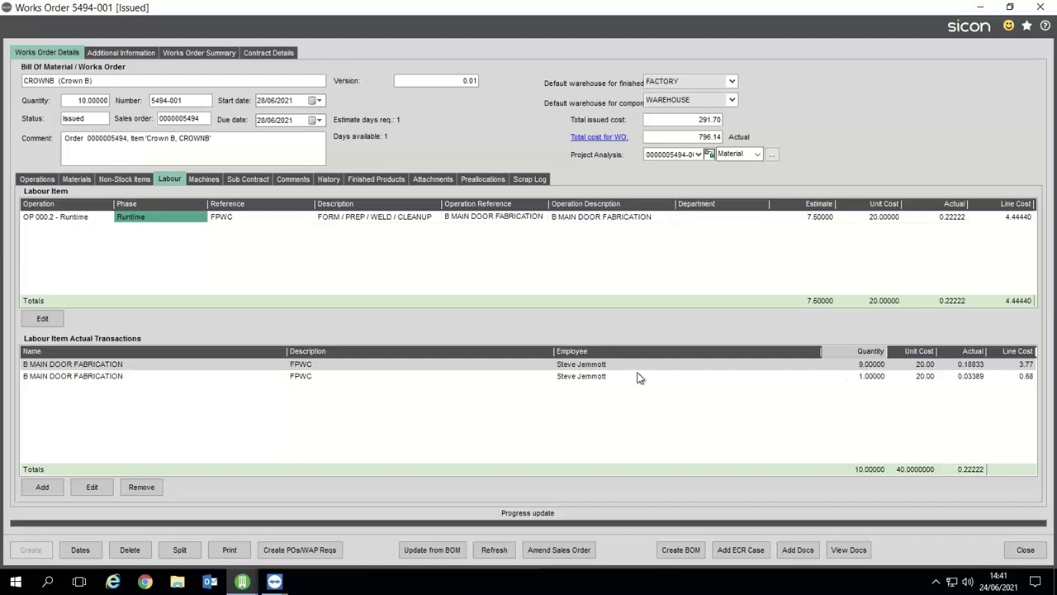
pyautogui.click(838, 377)
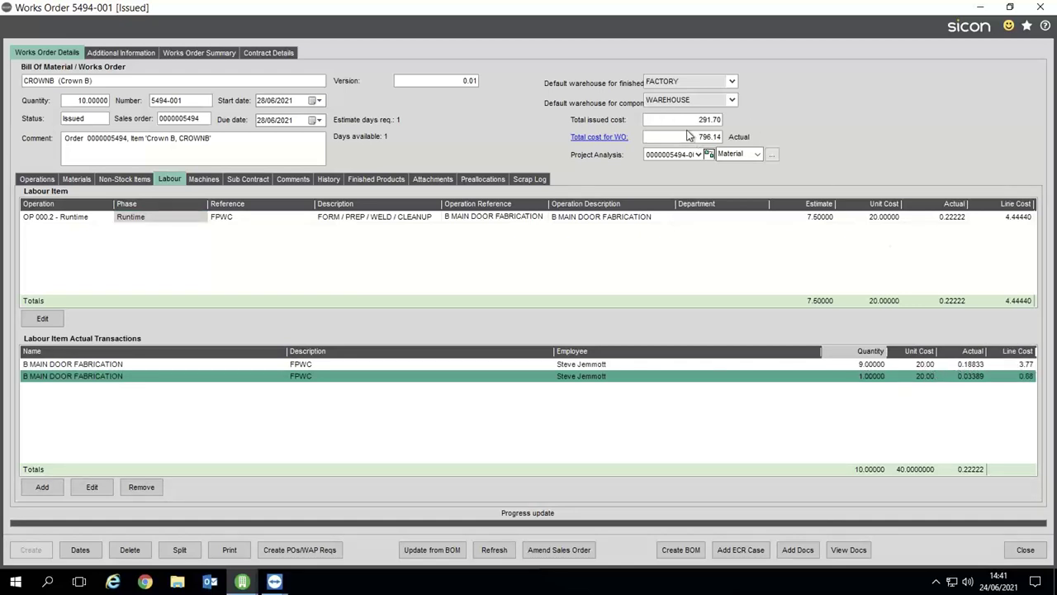
# Step: Book in 10 finished CROWNB items to the FACTORY location and allocate all 10 to the preallocated sales order line
pyautogui.click(76, 178)
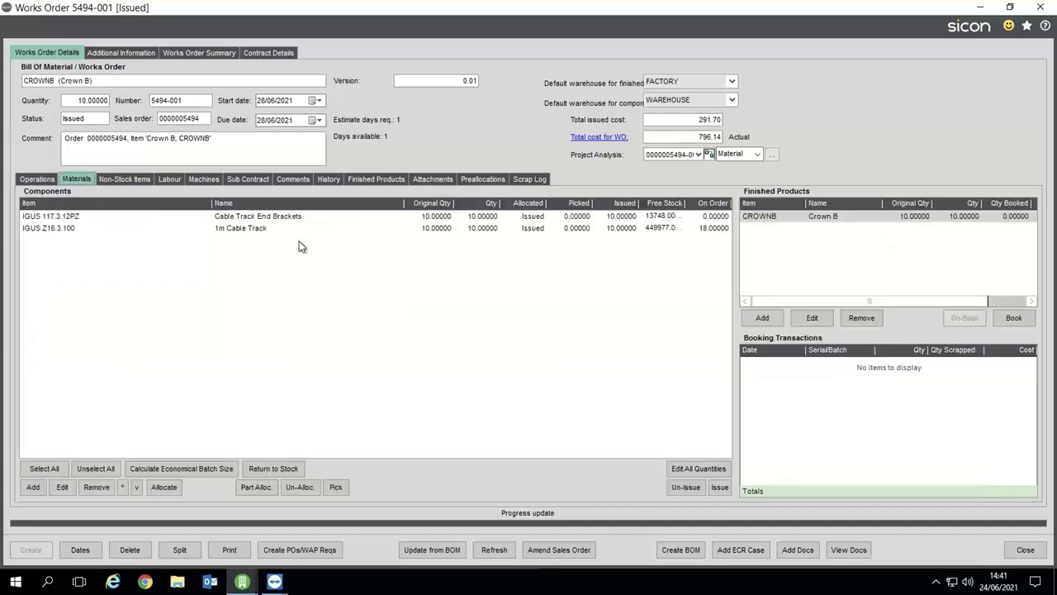
pyautogui.click(804, 217)
pyautogui.click(1014, 317)
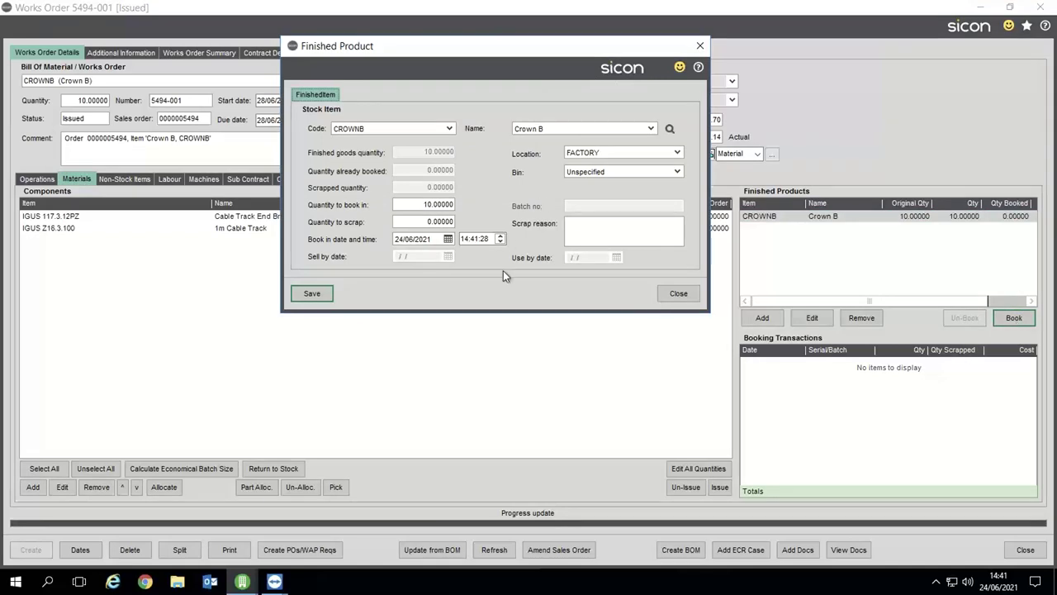
pyautogui.click(312, 293)
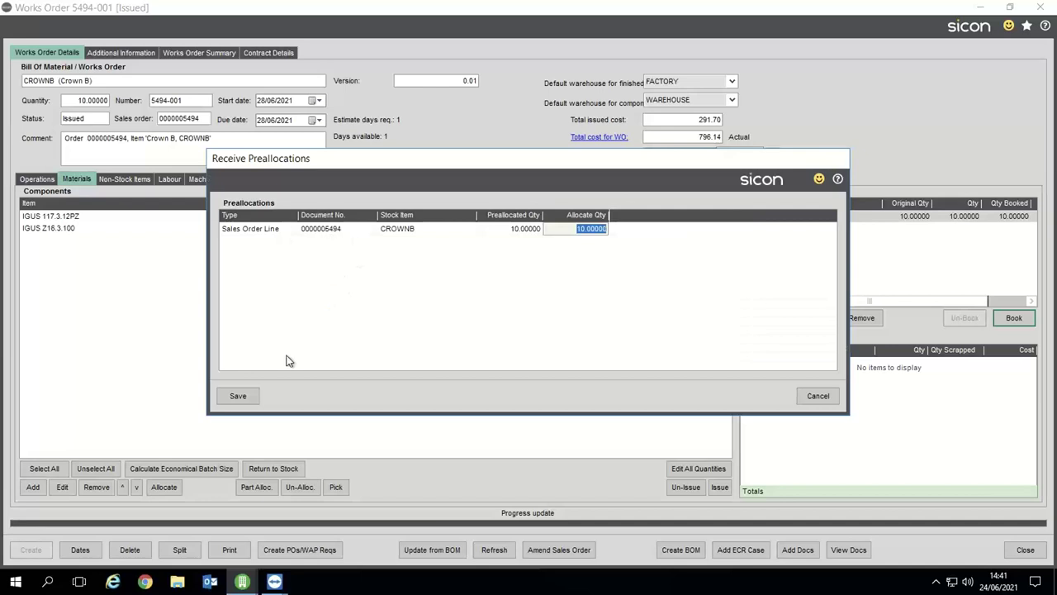
pyautogui.click(236, 398)
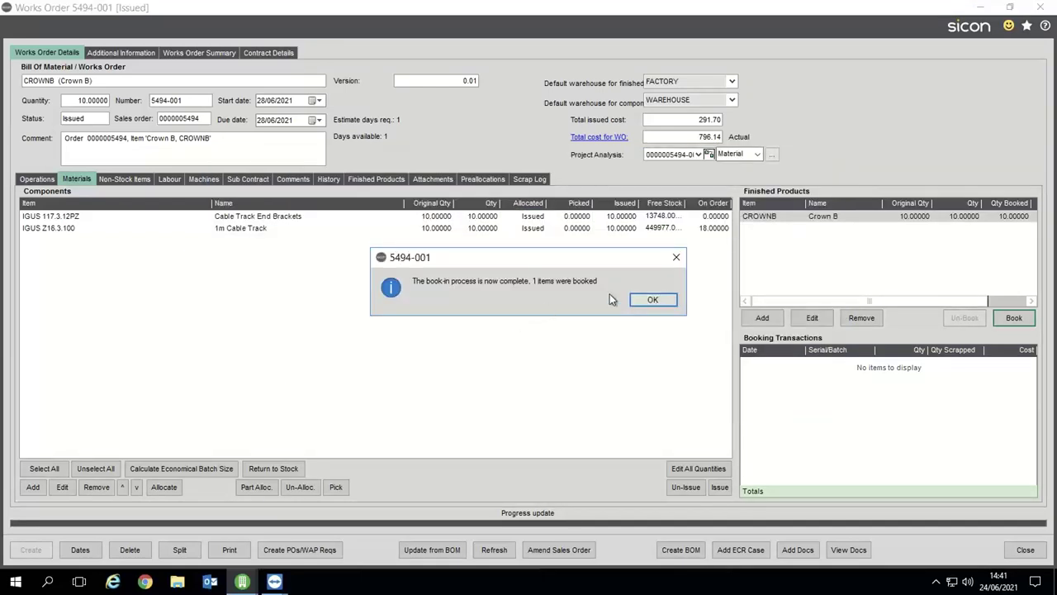
pyautogui.click(666, 300)
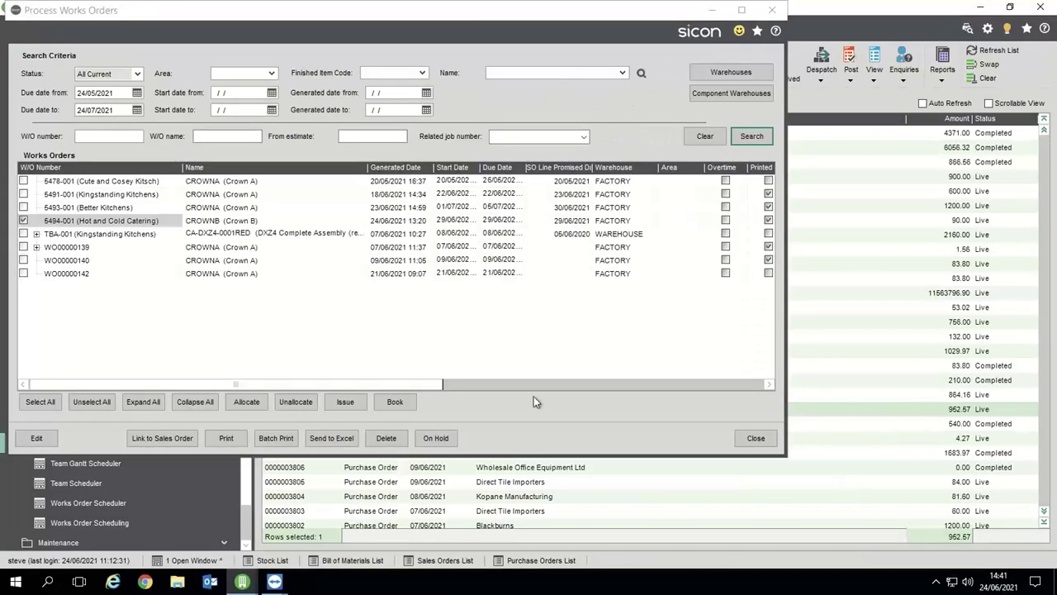
# Step: Close Process Works Orders, then open and refresh the Sales Orders List
pyautogui.click(751, 439)
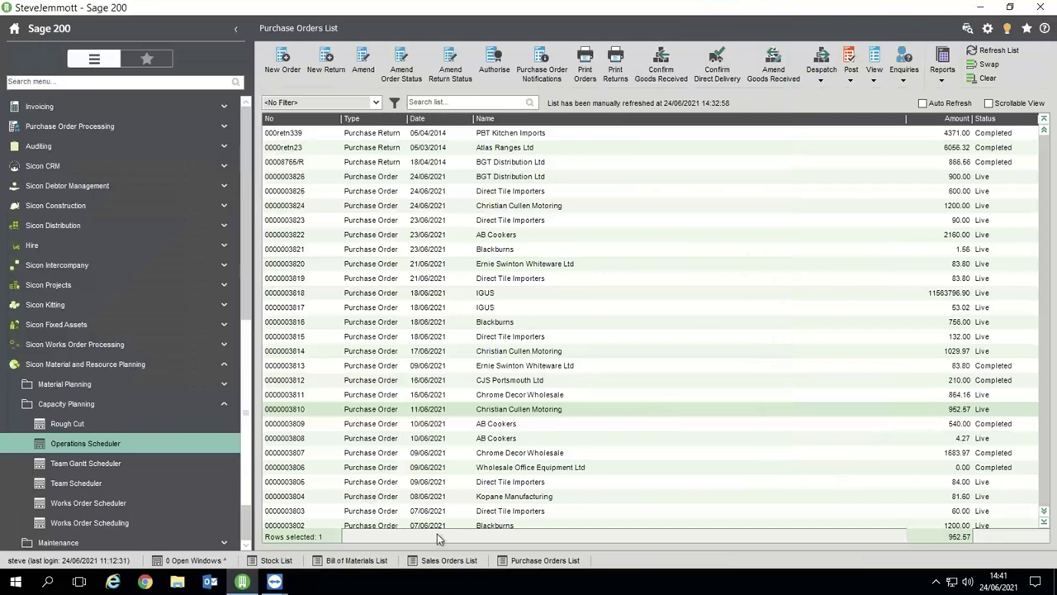
pyautogui.click(446, 561)
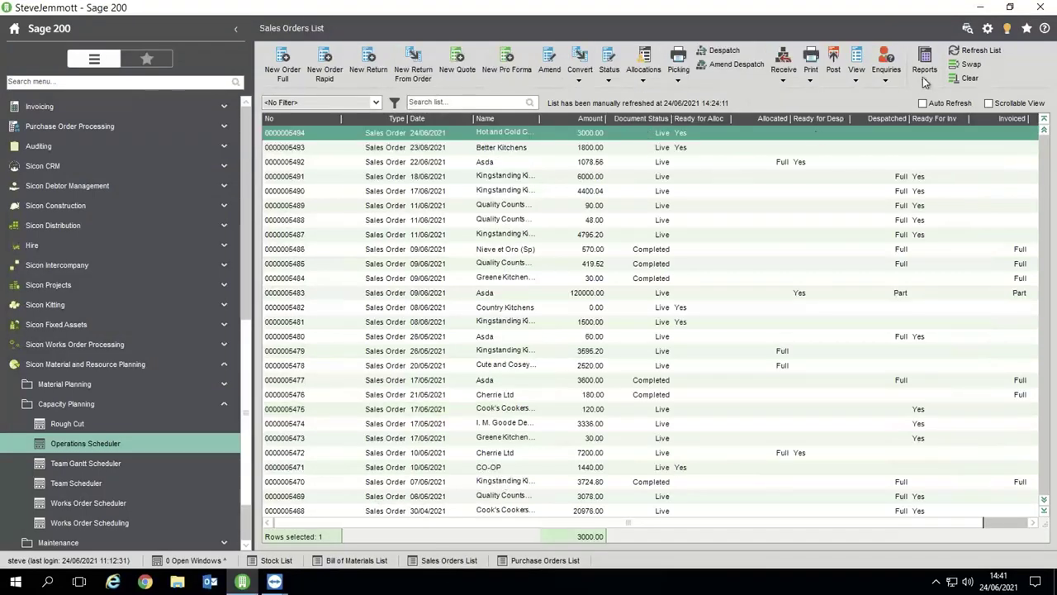
pyautogui.click(968, 52)
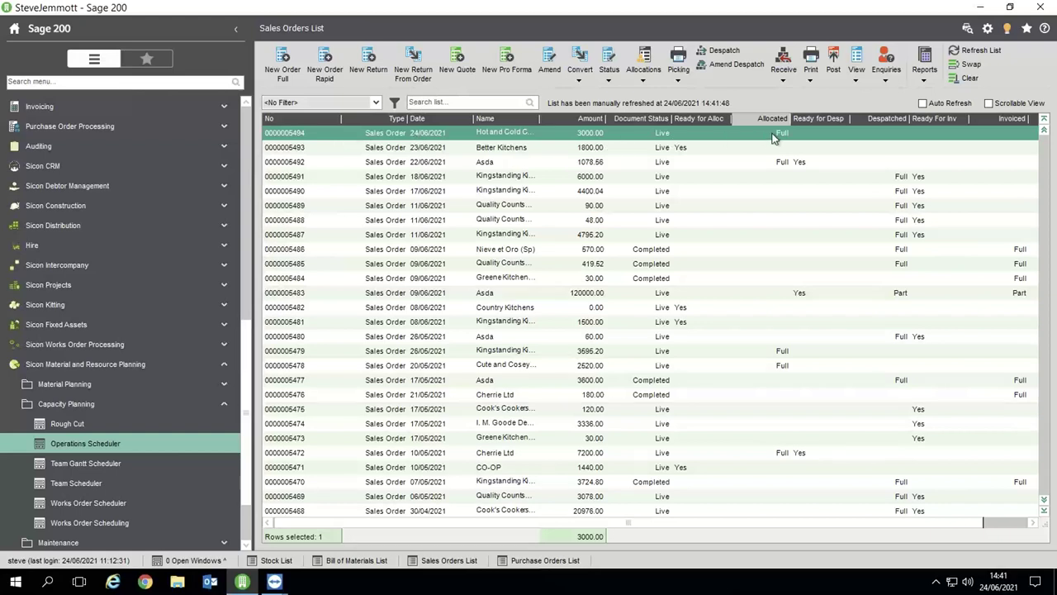
# Step: View the Hot and Cold Catering sales order with quantities shown, check the Crown B line details, and close the order
pyautogui.click(855, 60)
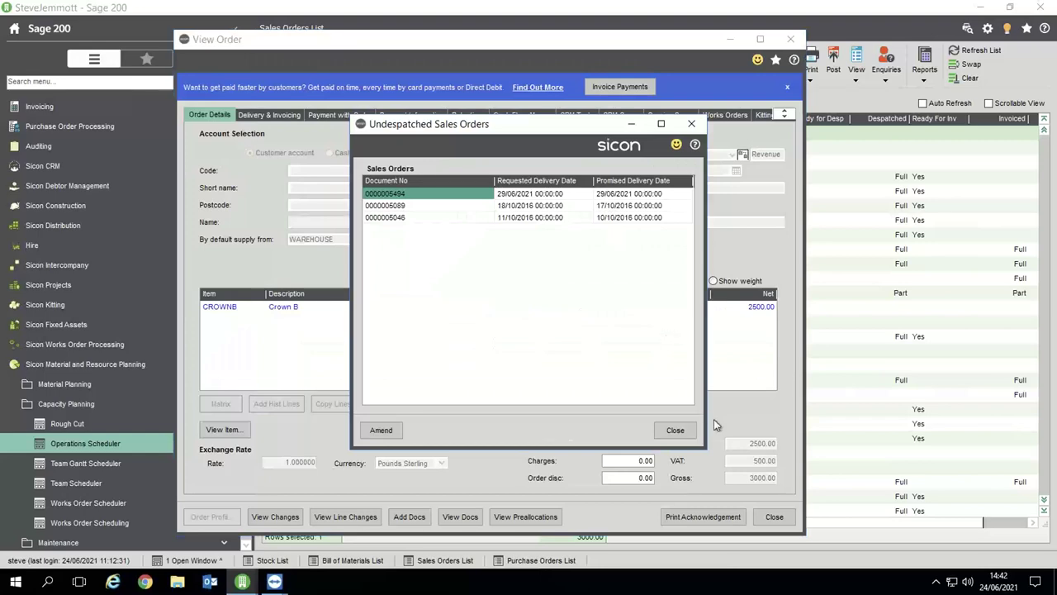
pyautogui.click(697, 429)
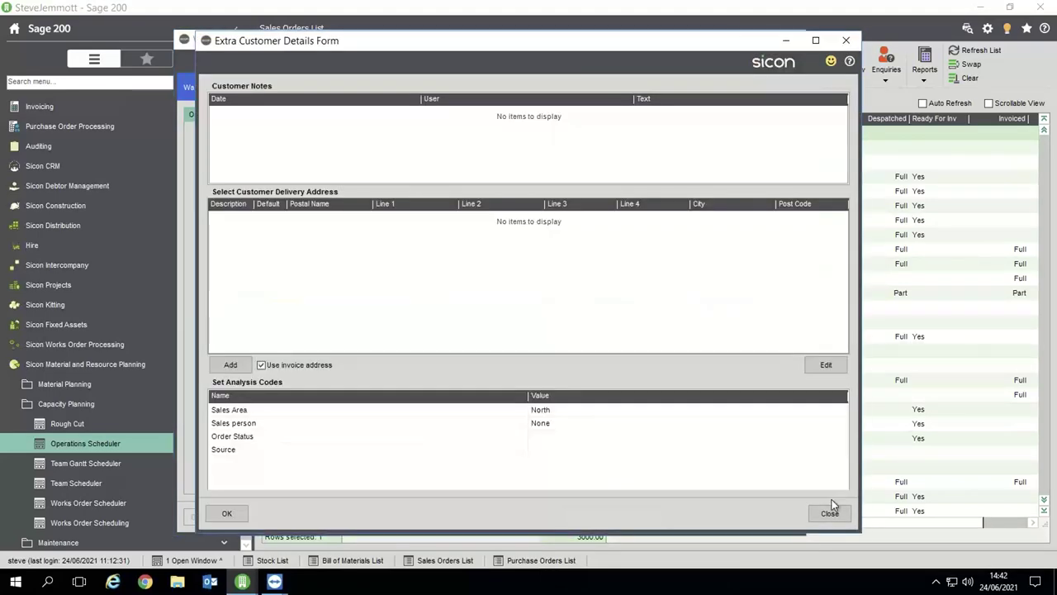
pyautogui.click(832, 507)
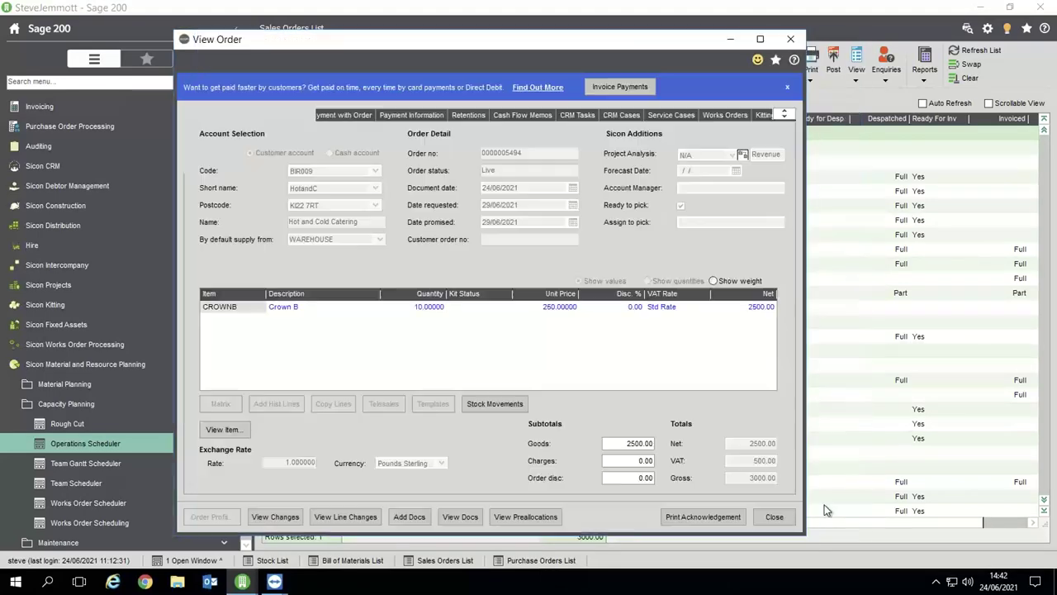
pyautogui.click(647, 281)
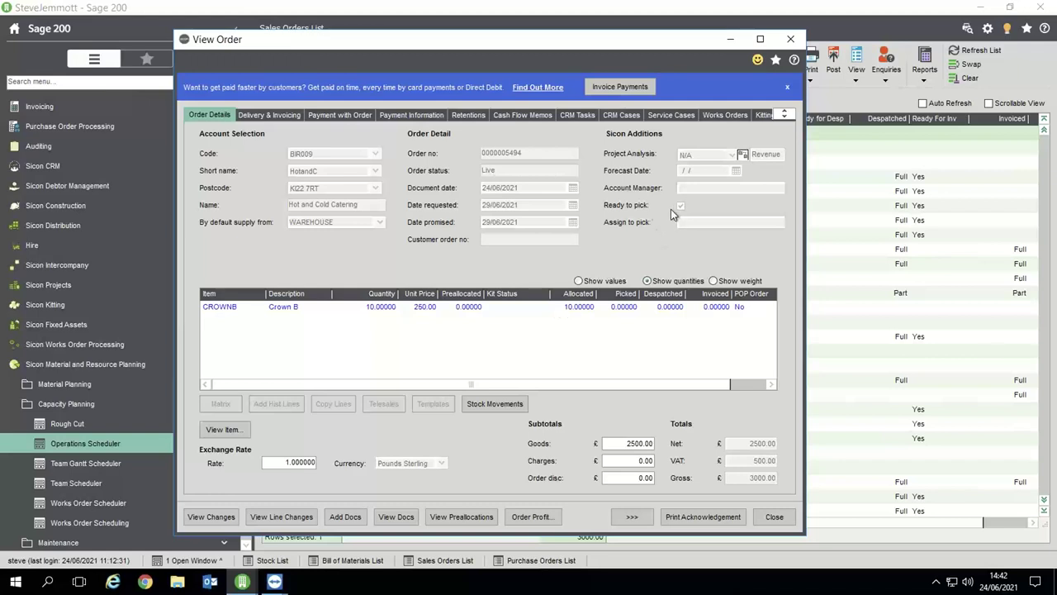
pyautogui.click(289, 309)
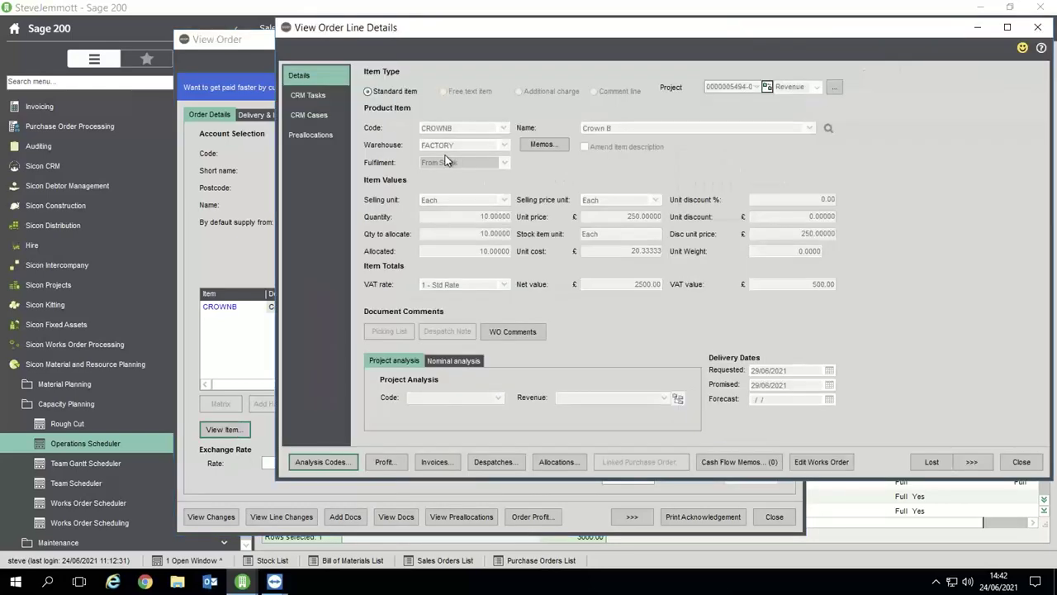
pyautogui.click(1022, 462)
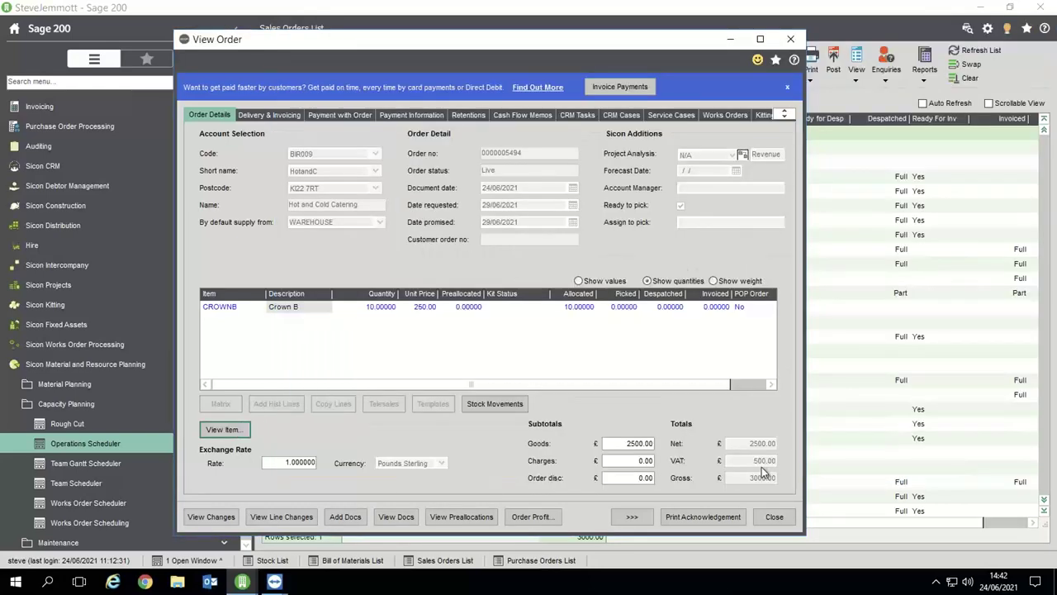
pyautogui.click(770, 513)
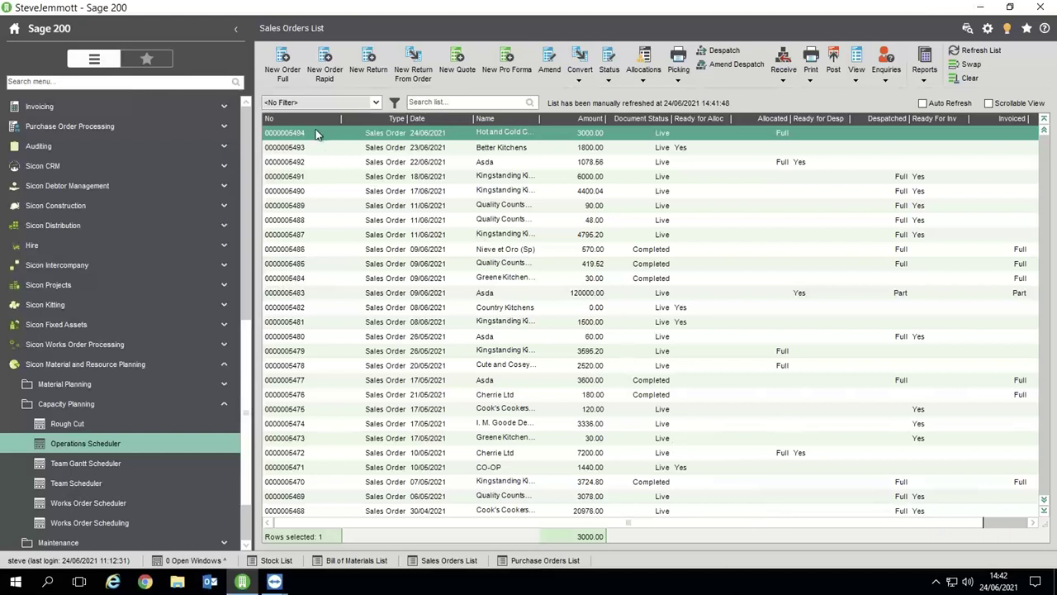
# Step: Switch to the TeamViewer remote handheld and pick the CROWNB item on the Hot and Cold Catering sales order
pyautogui.click(274, 581)
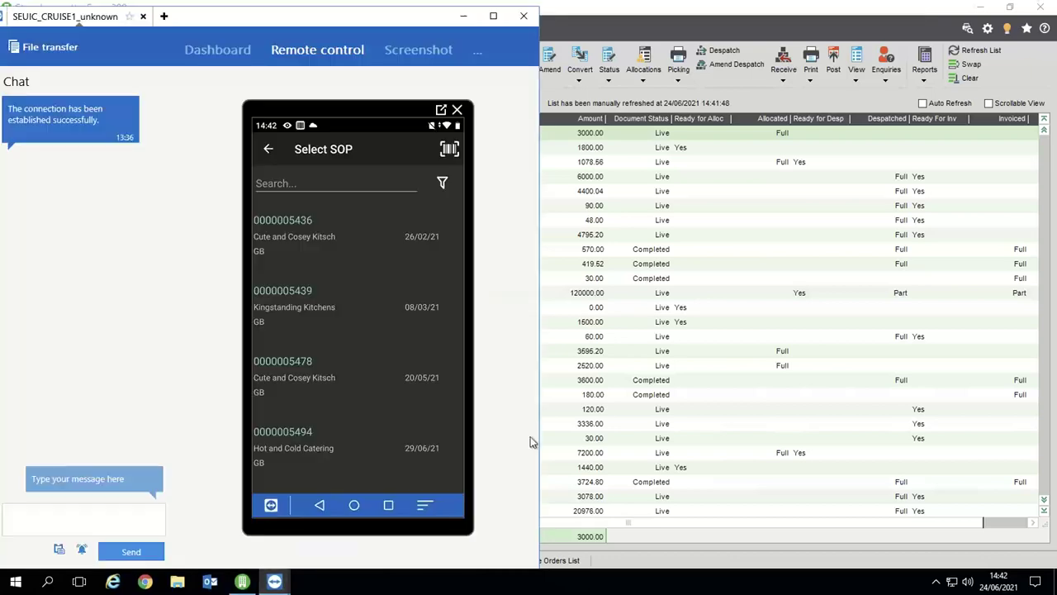
pyautogui.click(279, 443)
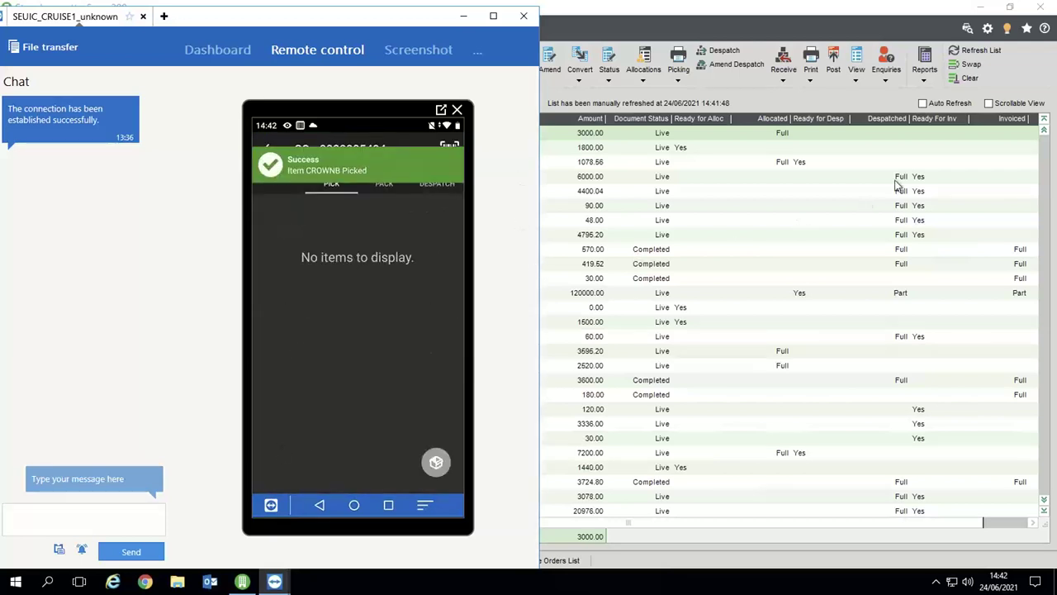
# Step: Return to Sage 200, view the picked Hot and Cold Catering sales order with quantities shown, and close the order
pyautogui.click(817, 134)
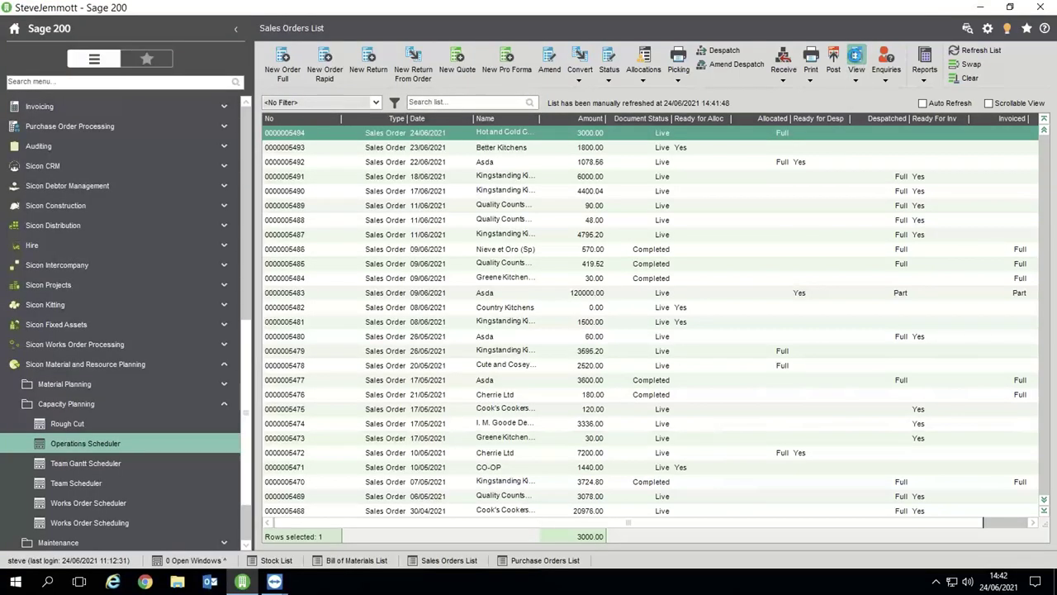
pyautogui.click(857, 62)
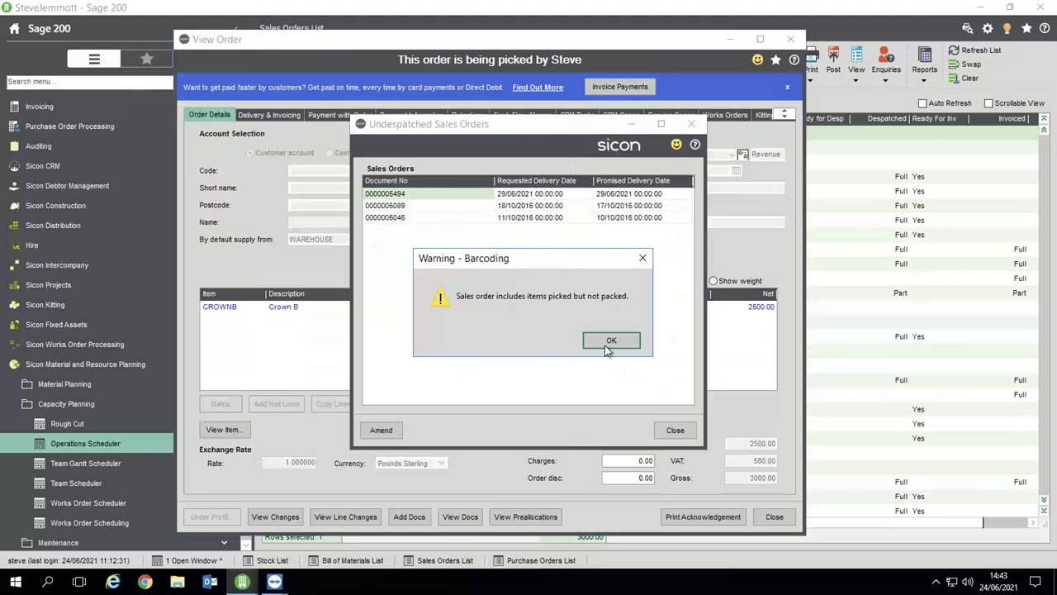
pyautogui.click(610, 340)
pyautogui.click(675, 429)
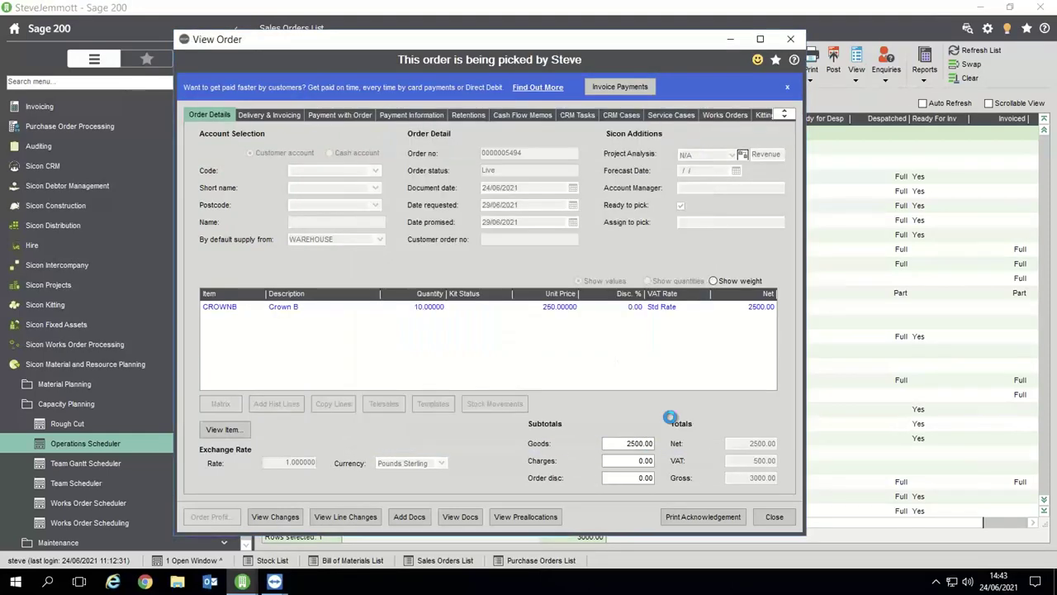
pyautogui.click(842, 41)
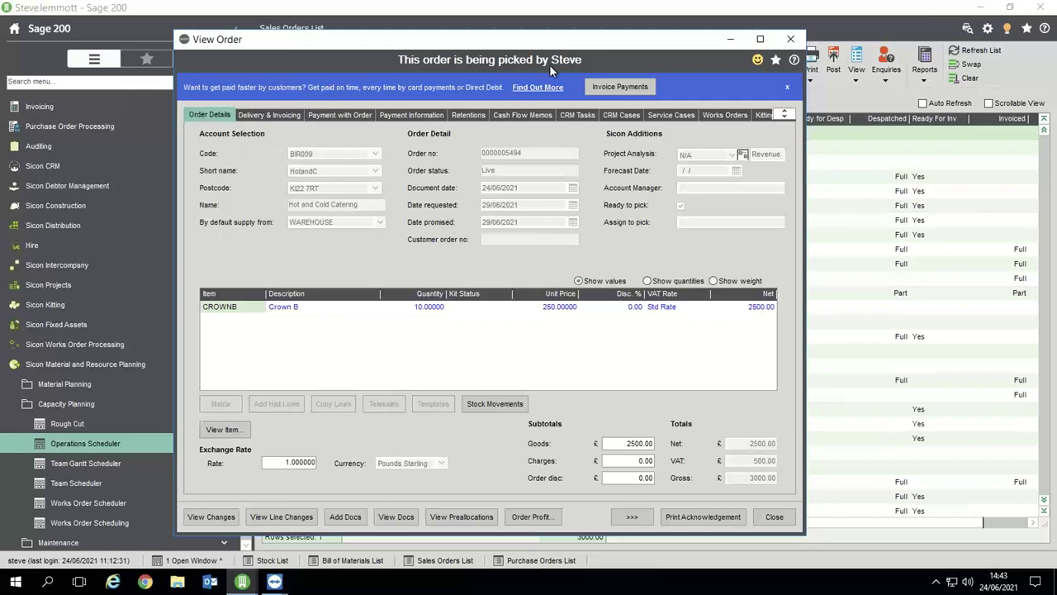
pyautogui.click(651, 281)
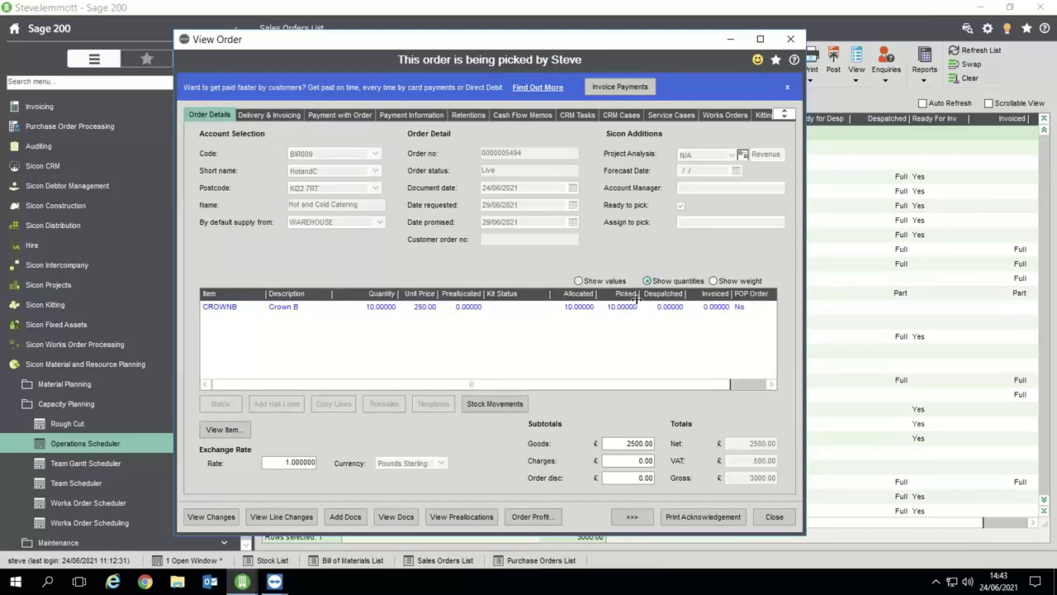
pyautogui.click(774, 516)
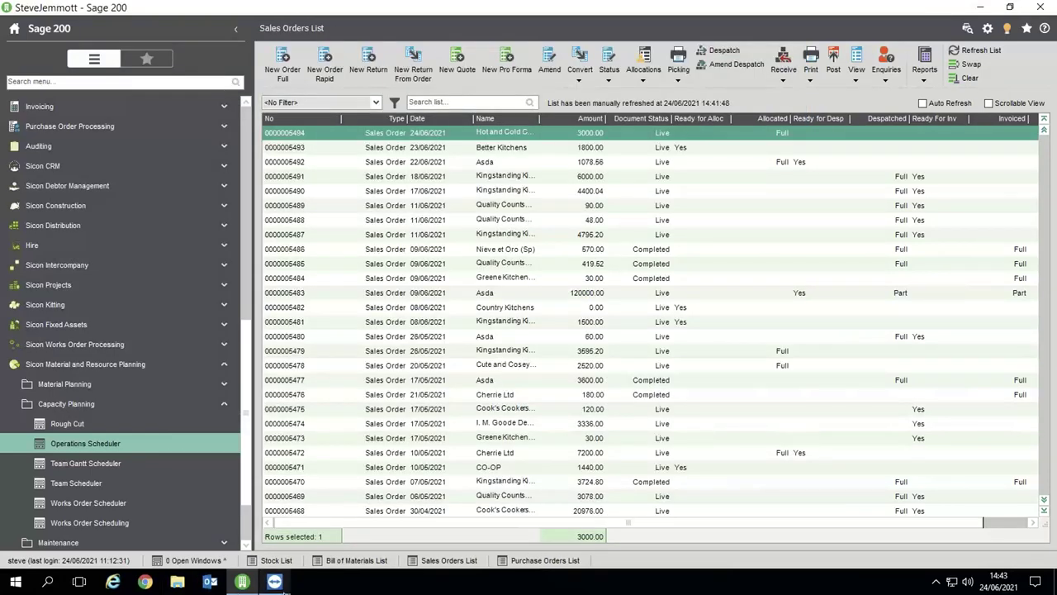
# Step: Despatch the Hot and Cold Catering sales order on the TeamViewer remote handheld and refresh the Sales Orders List in Sage 200
pyautogui.moveTo(275, 581)
pyautogui.click(329, 524)
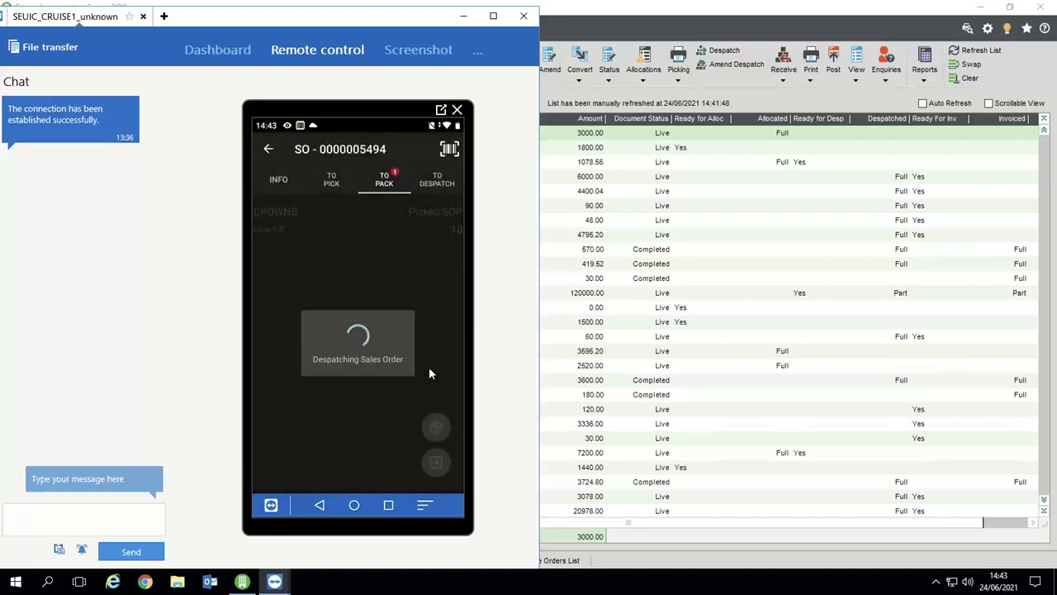
pyautogui.click(713, 263)
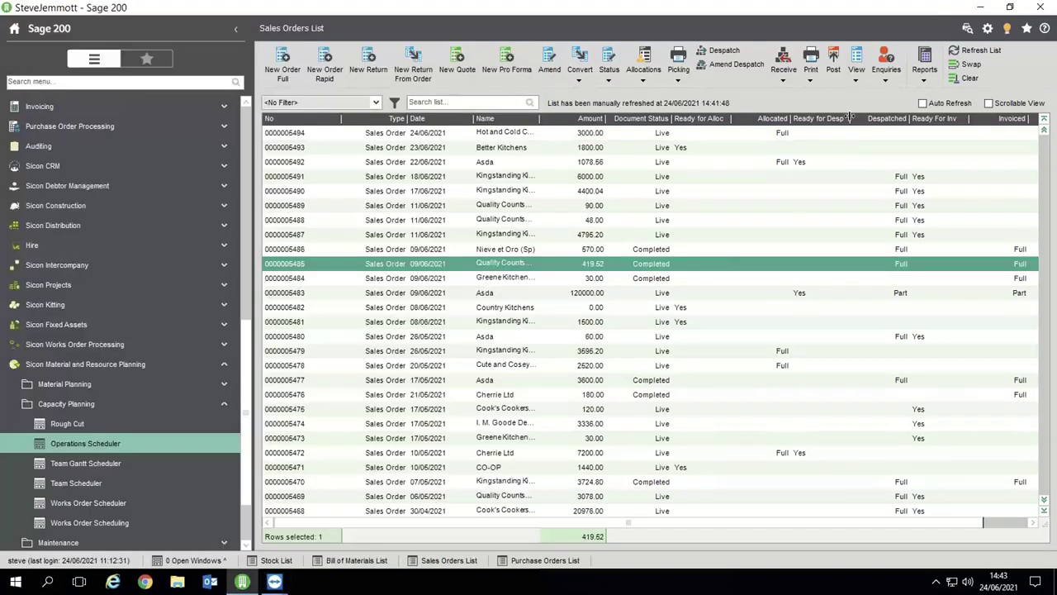
pyautogui.click(980, 51)
pyautogui.click(908, 136)
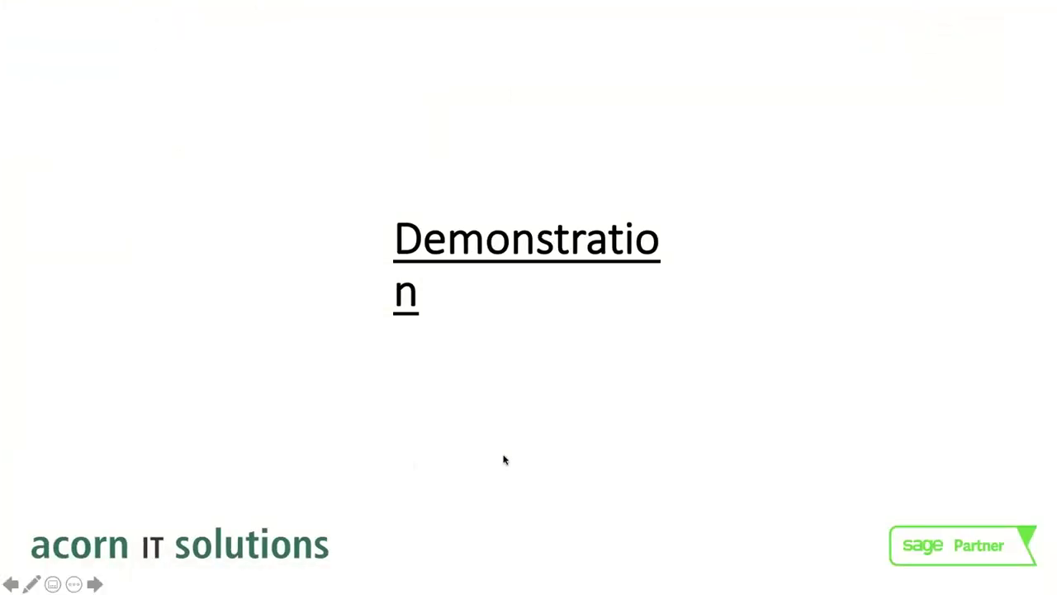
pyautogui.click(504, 458)
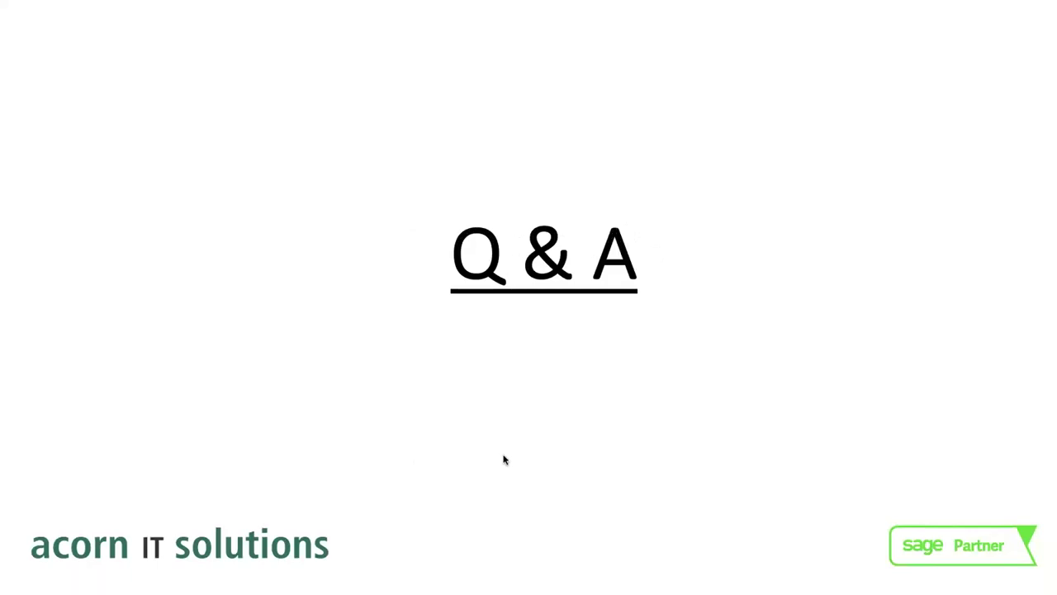
pyautogui.press('Left')
pyautogui.press('Left')
pyautogui.press('Left')
pyautogui.press('Left')
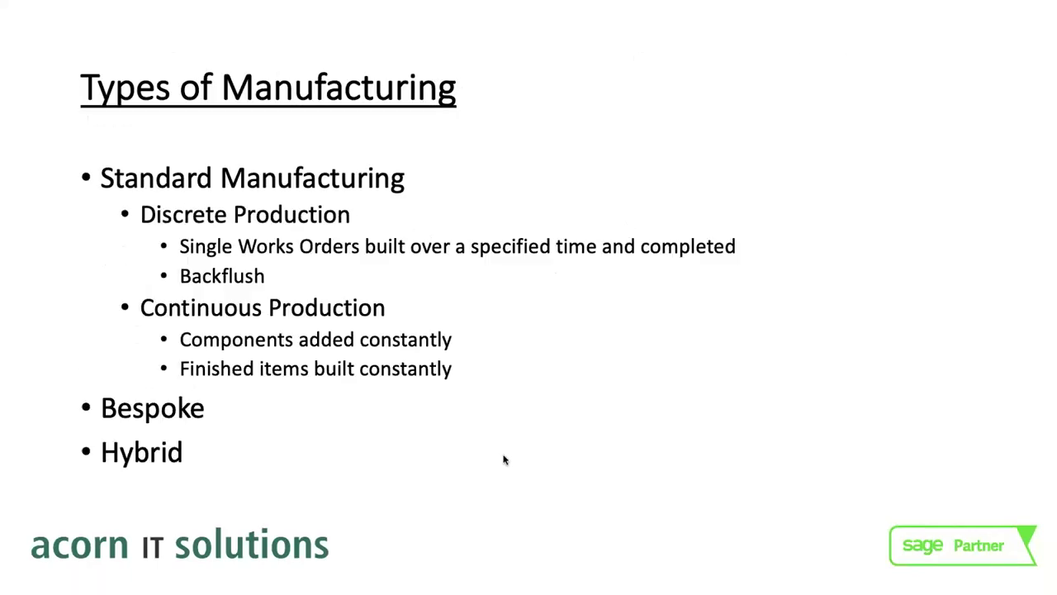
pyautogui.press('Left')
pyautogui.press('Left')
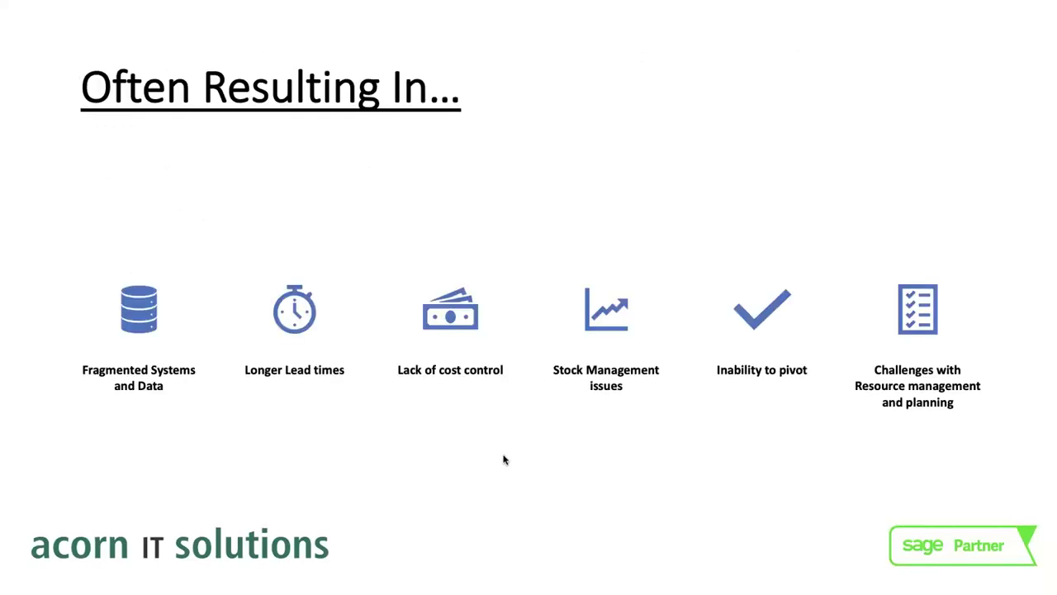